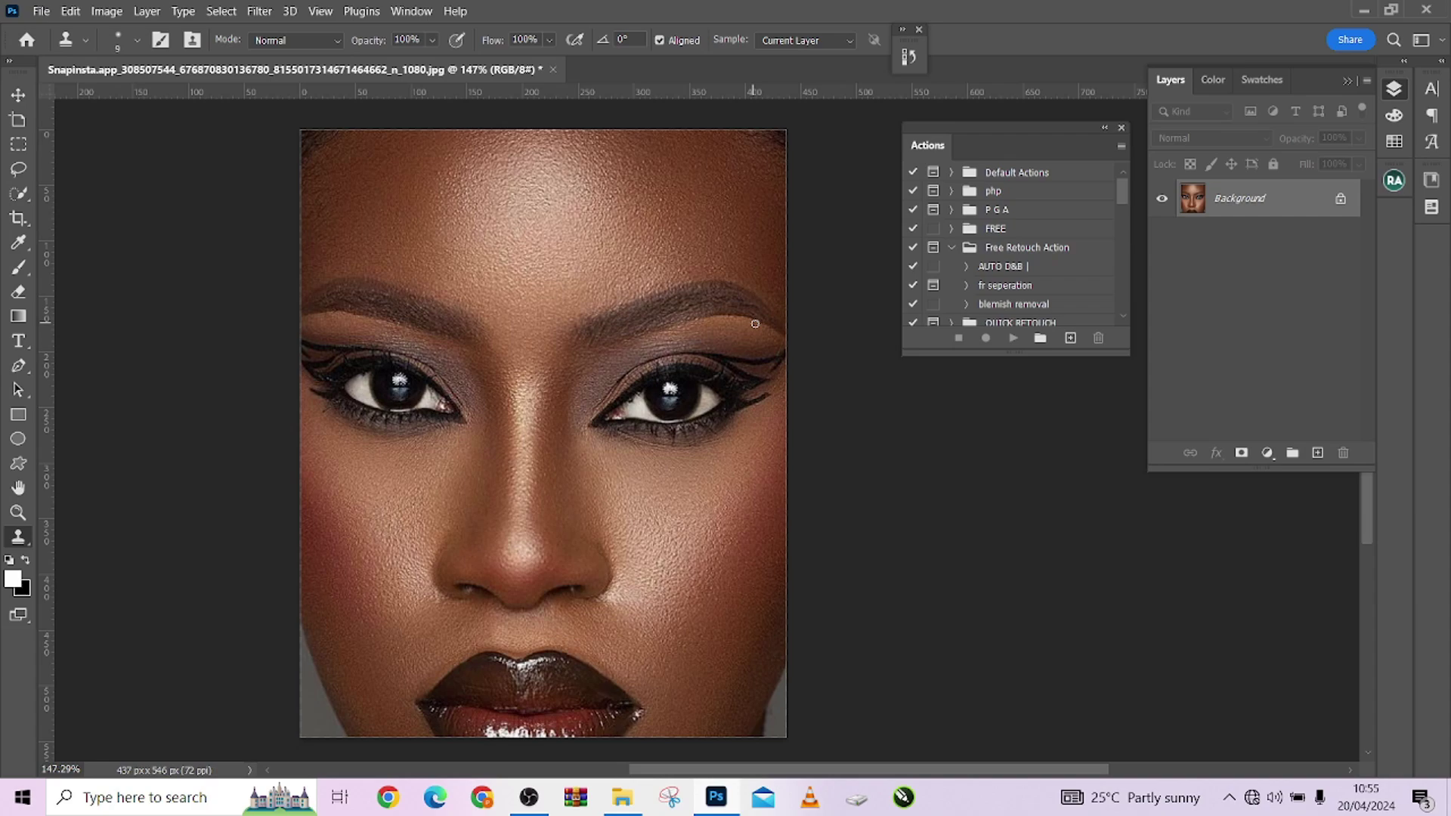
- Zoom and pan around the portrait to inspect the forehead, eyes, nose and lips
scroll(605, 418, "up", 4)
scroll(591, 420, "up", 2)
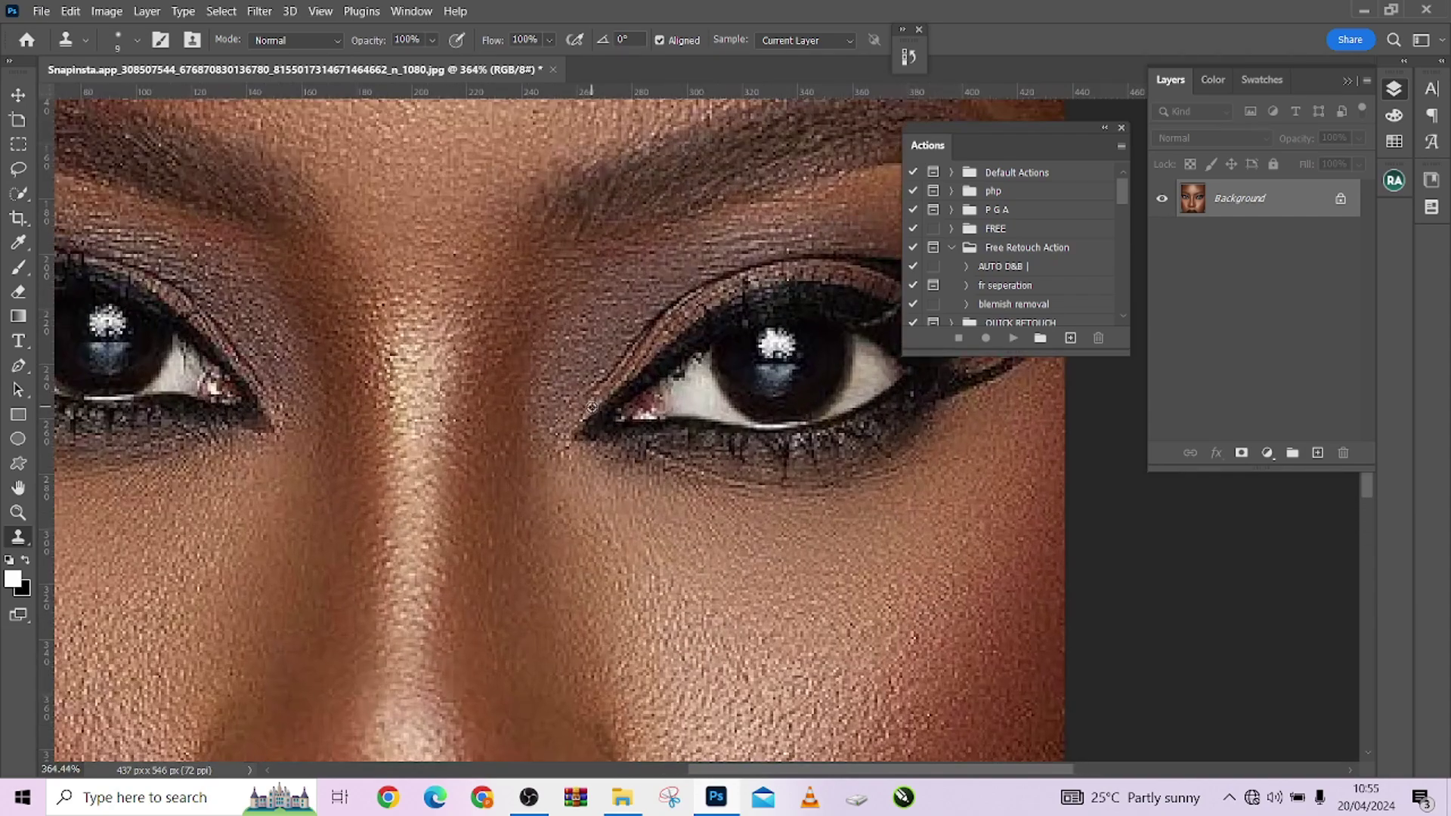
scroll(548, 309, "up", 5)
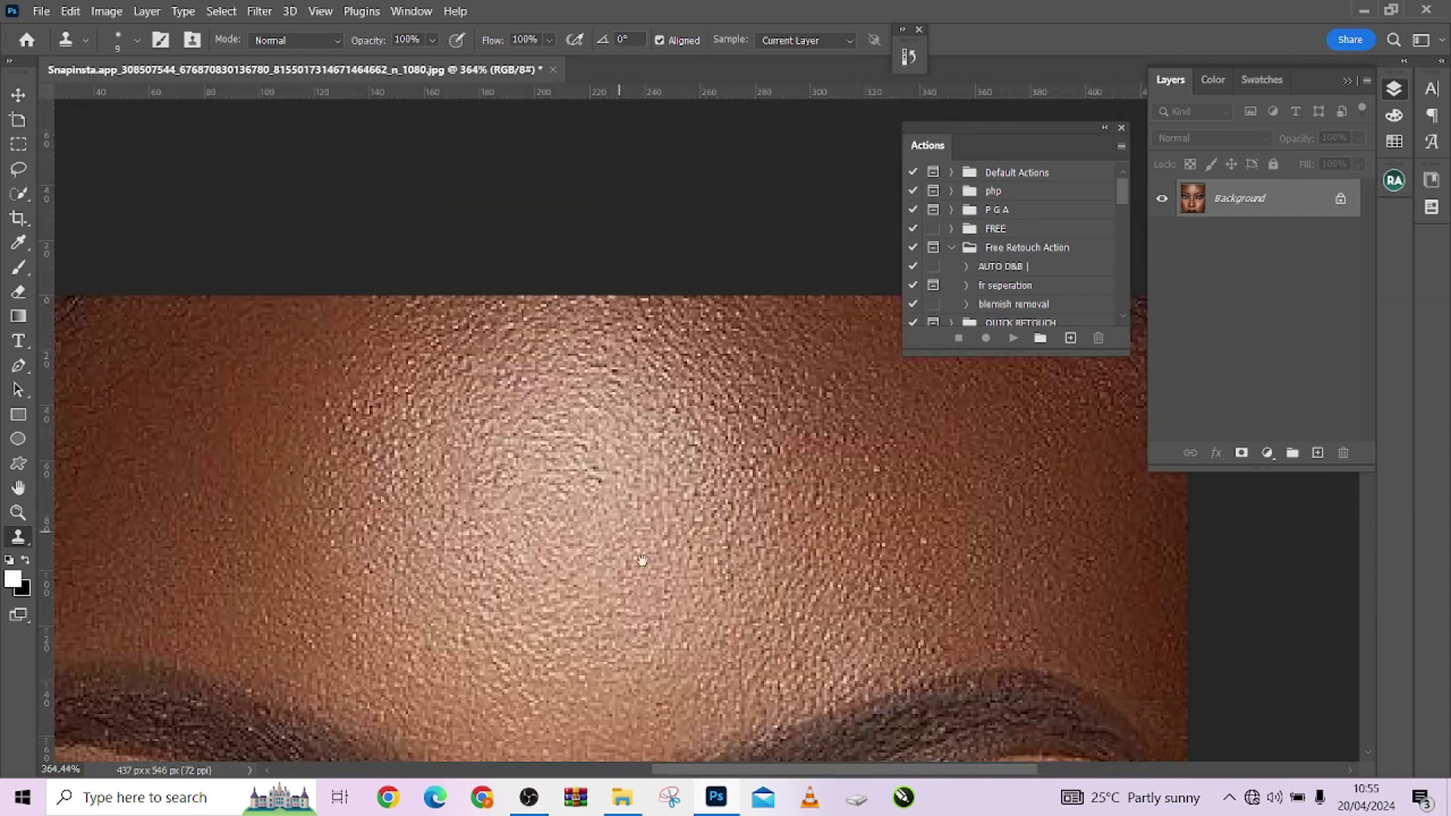
scroll(589, 362, "down", 10)
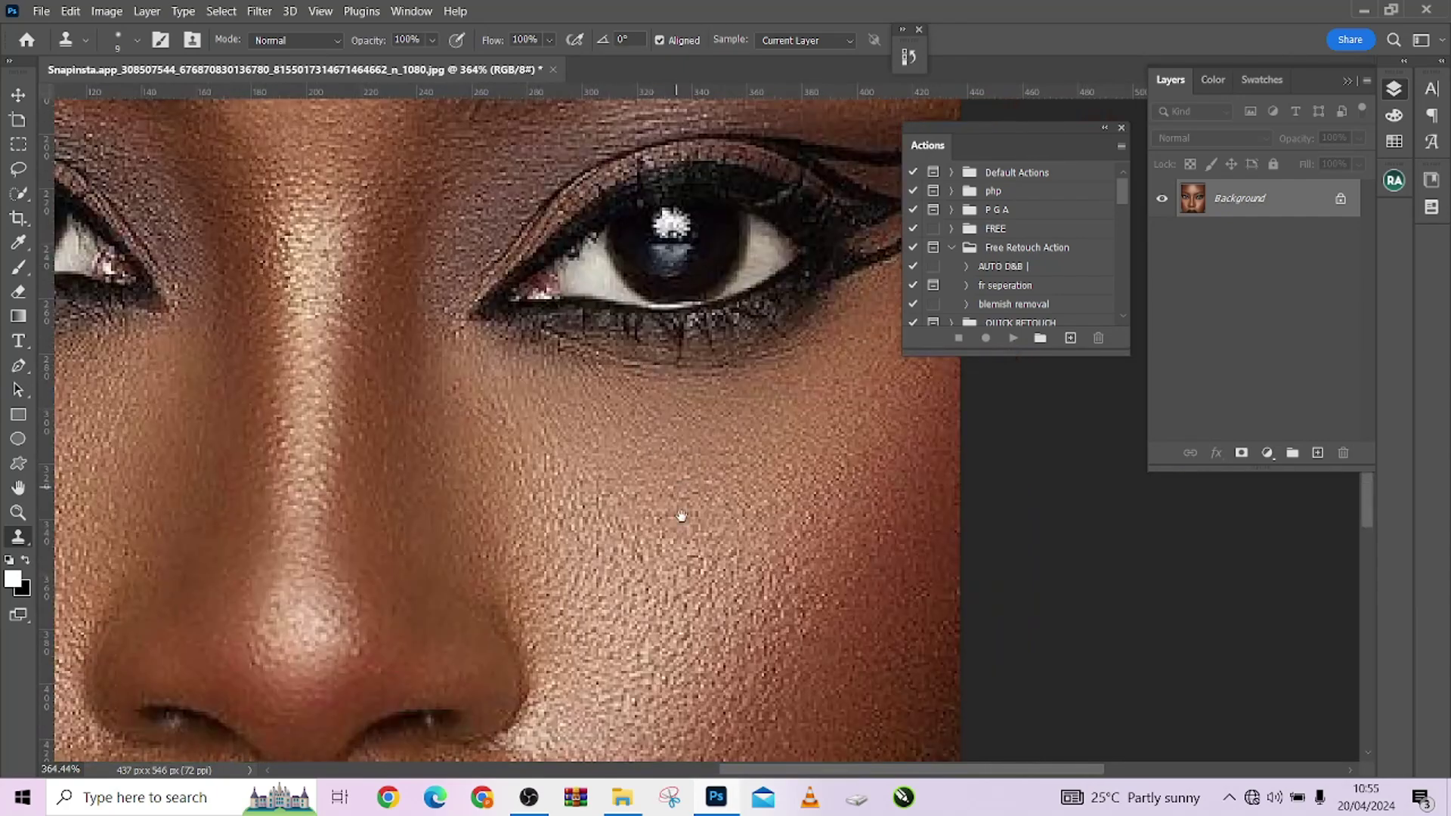
left_click_drag(680, 511, 660, 382)
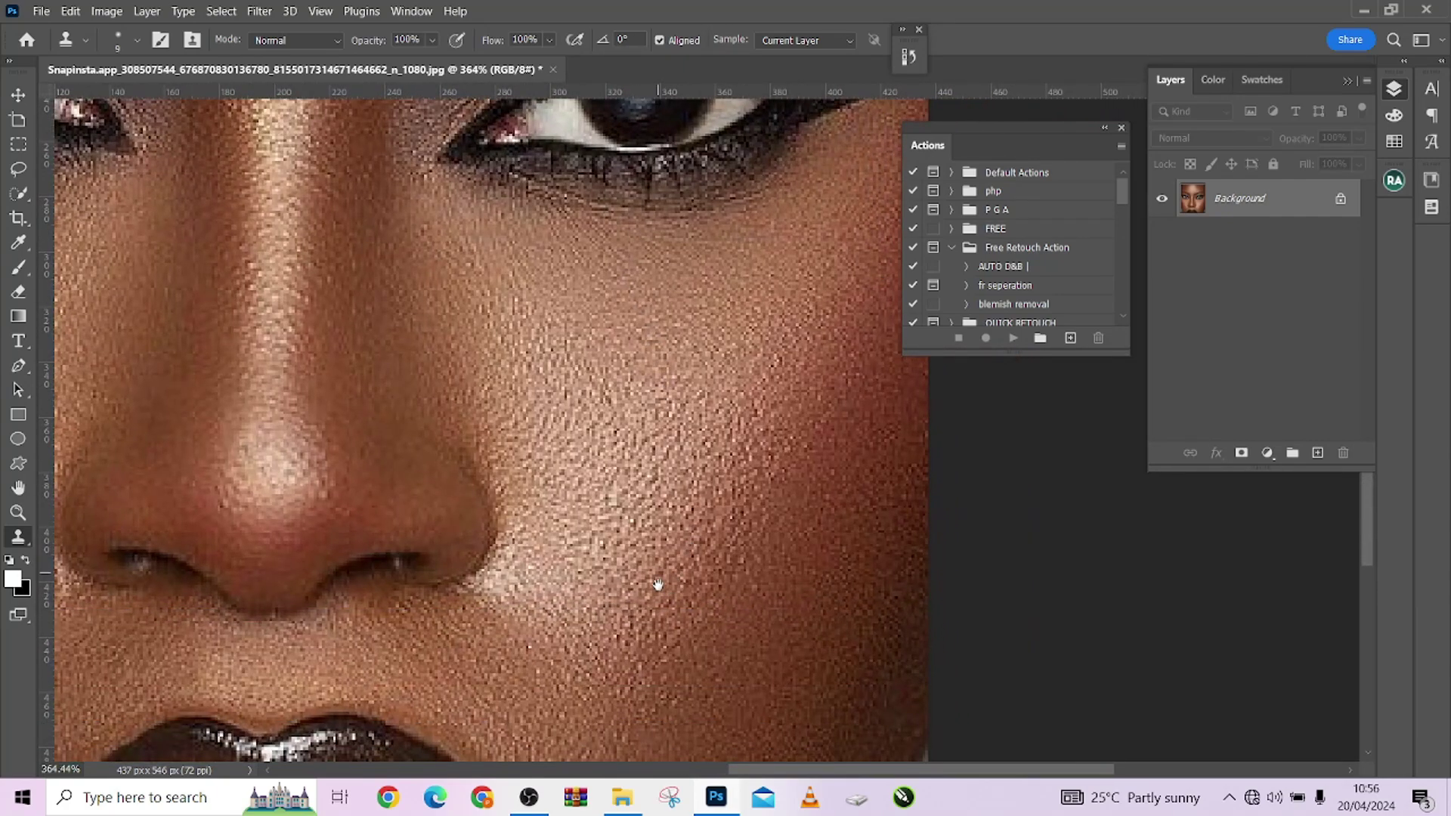
left_click_drag(655, 583, 684, 536)
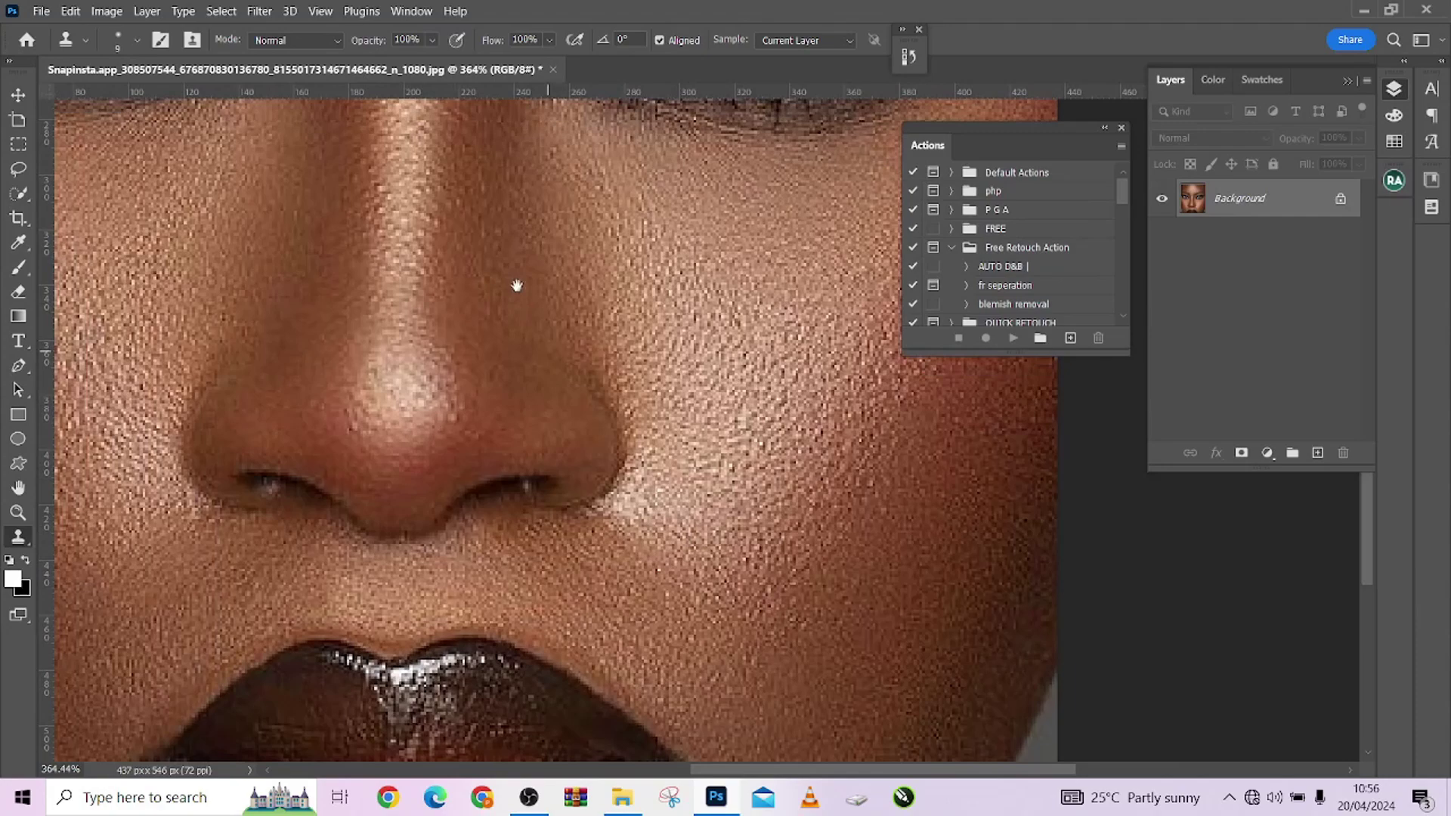
scroll(633, 447, "down", 5)
scroll(637, 448, "down", 1)
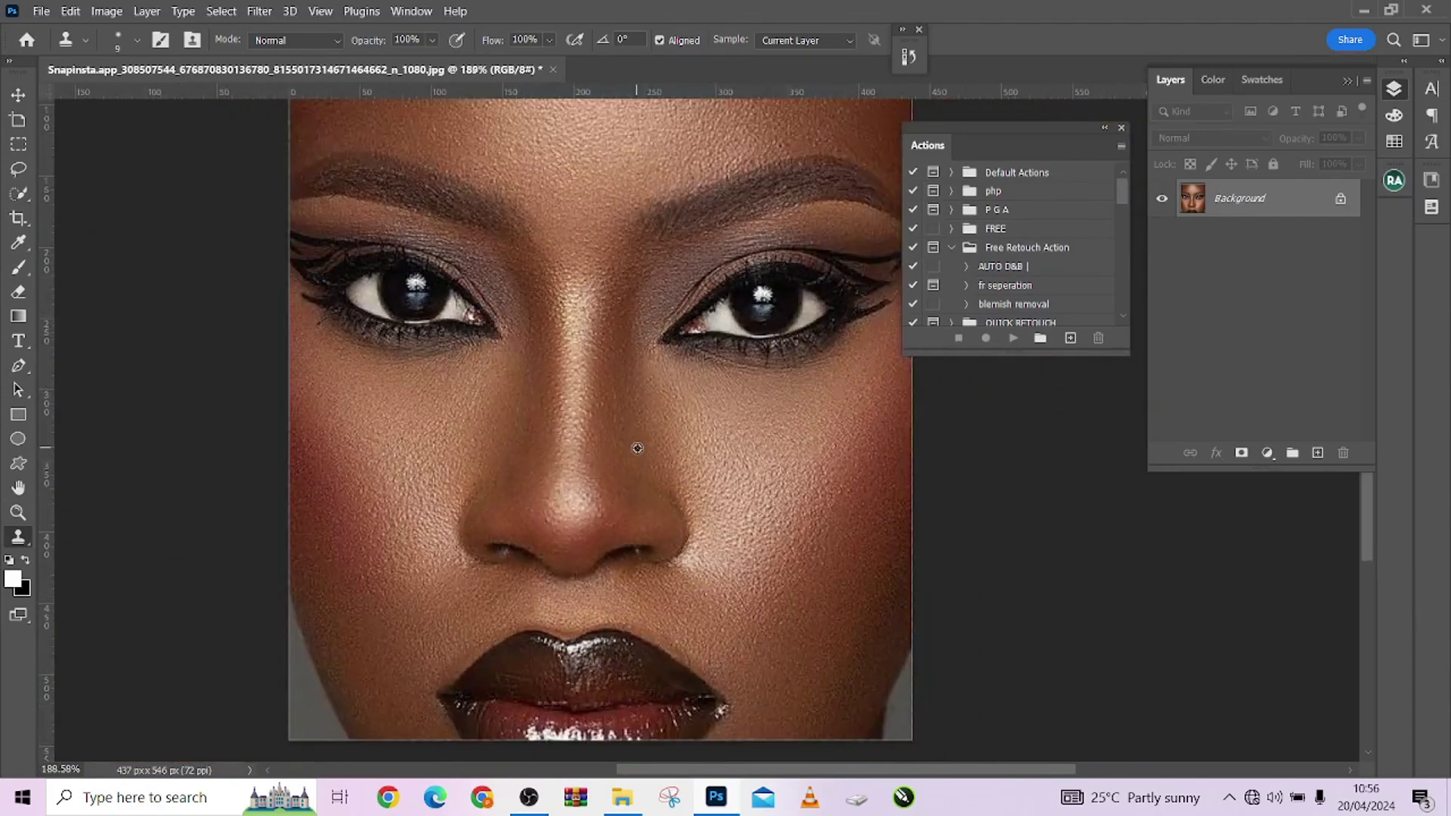
left_click_drag(596, 391, 567, 449)
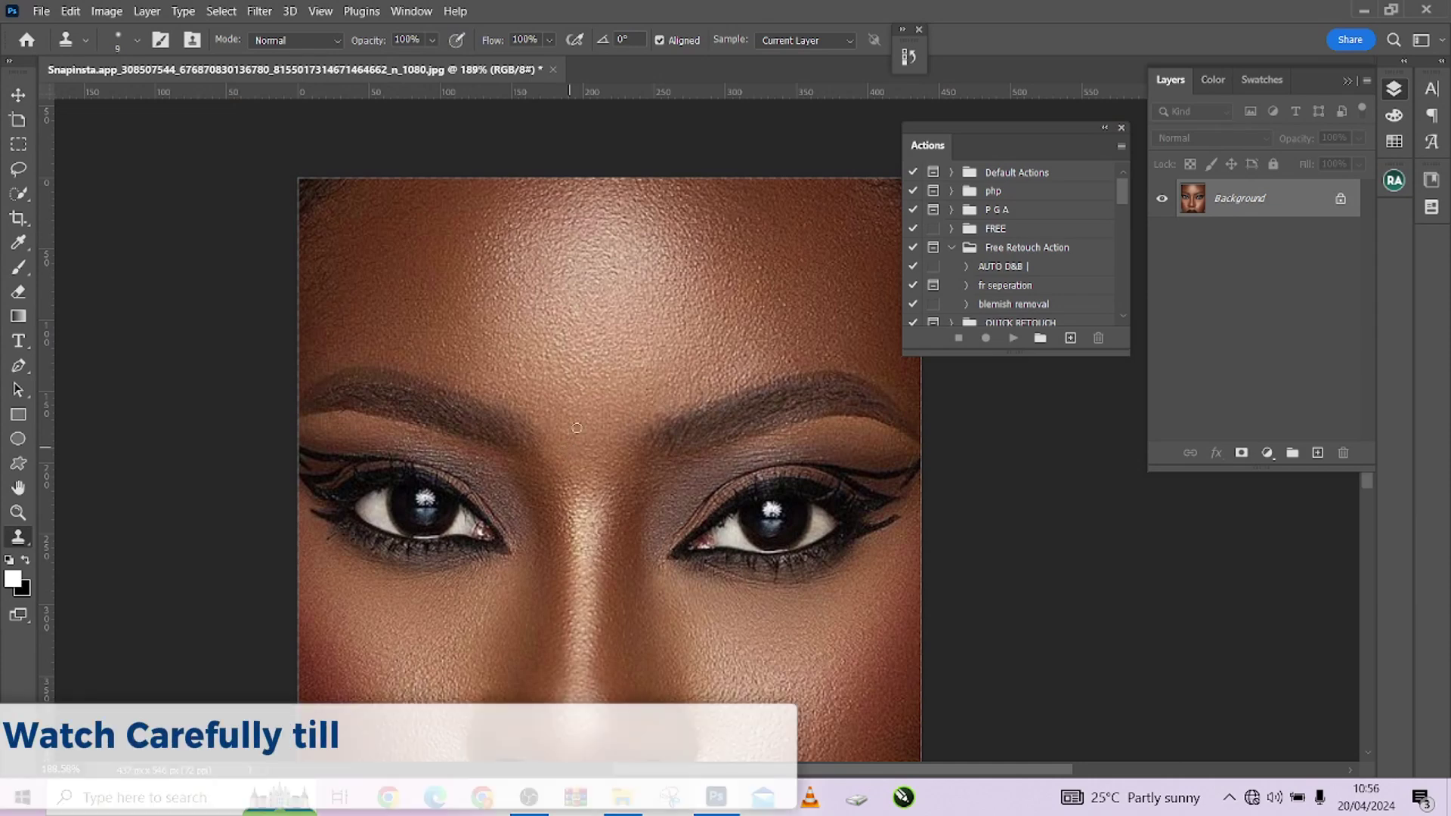
left_click_drag(581, 529, 590, 248)
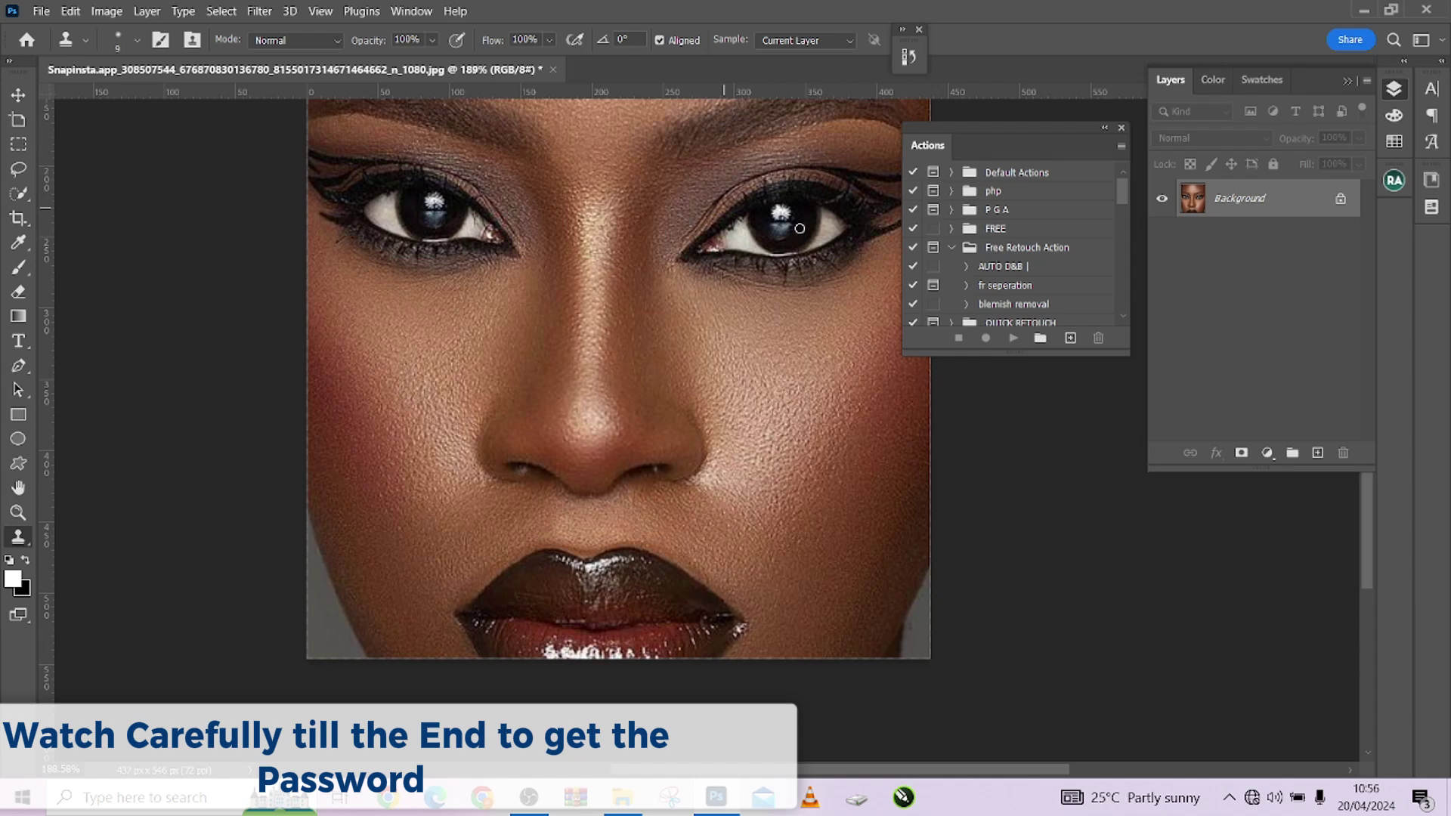
scroll(801, 220, "up", 2)
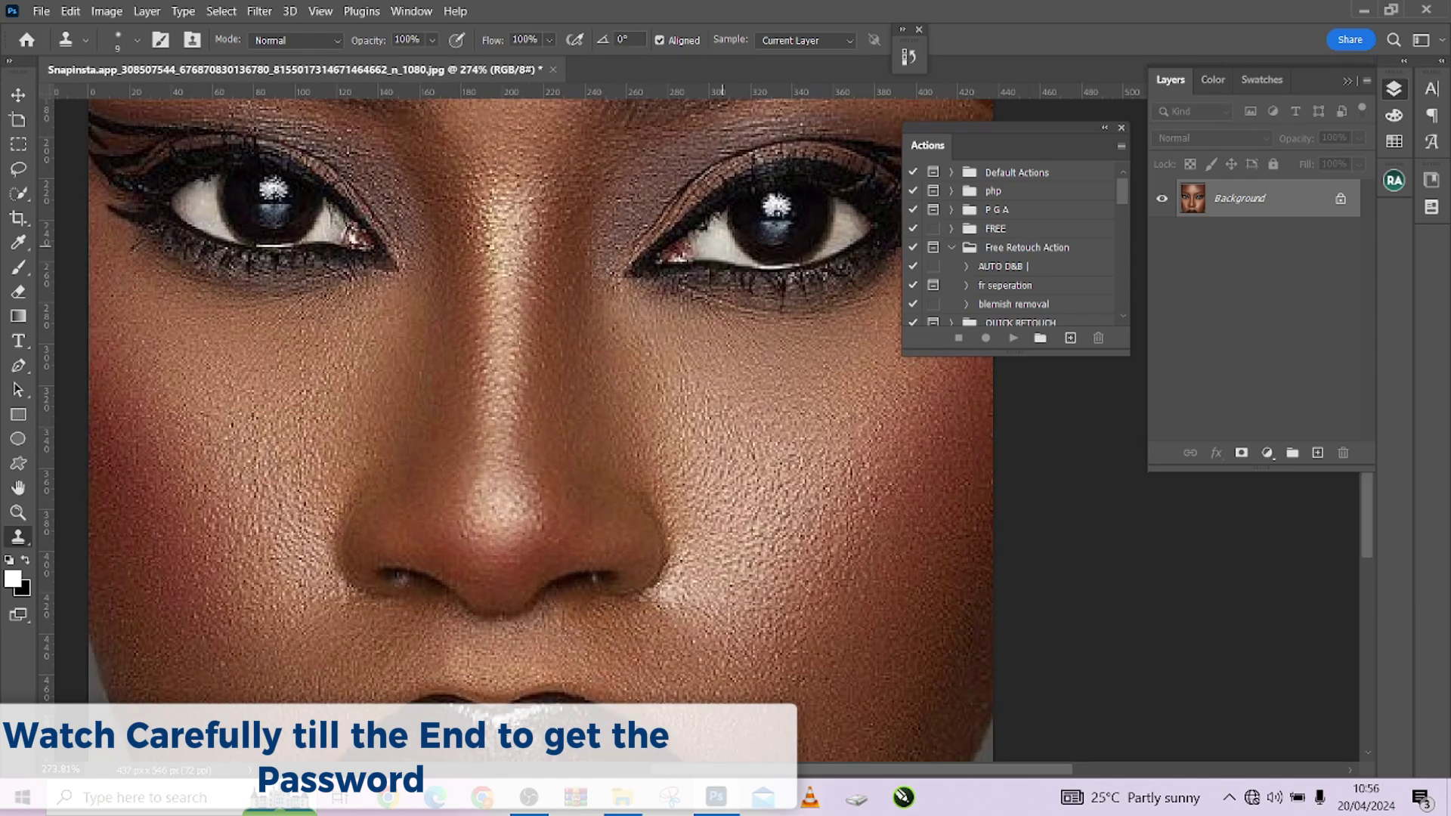
scroll(536, 288, "down", 1)
scroll(536, 288, "down", 1)
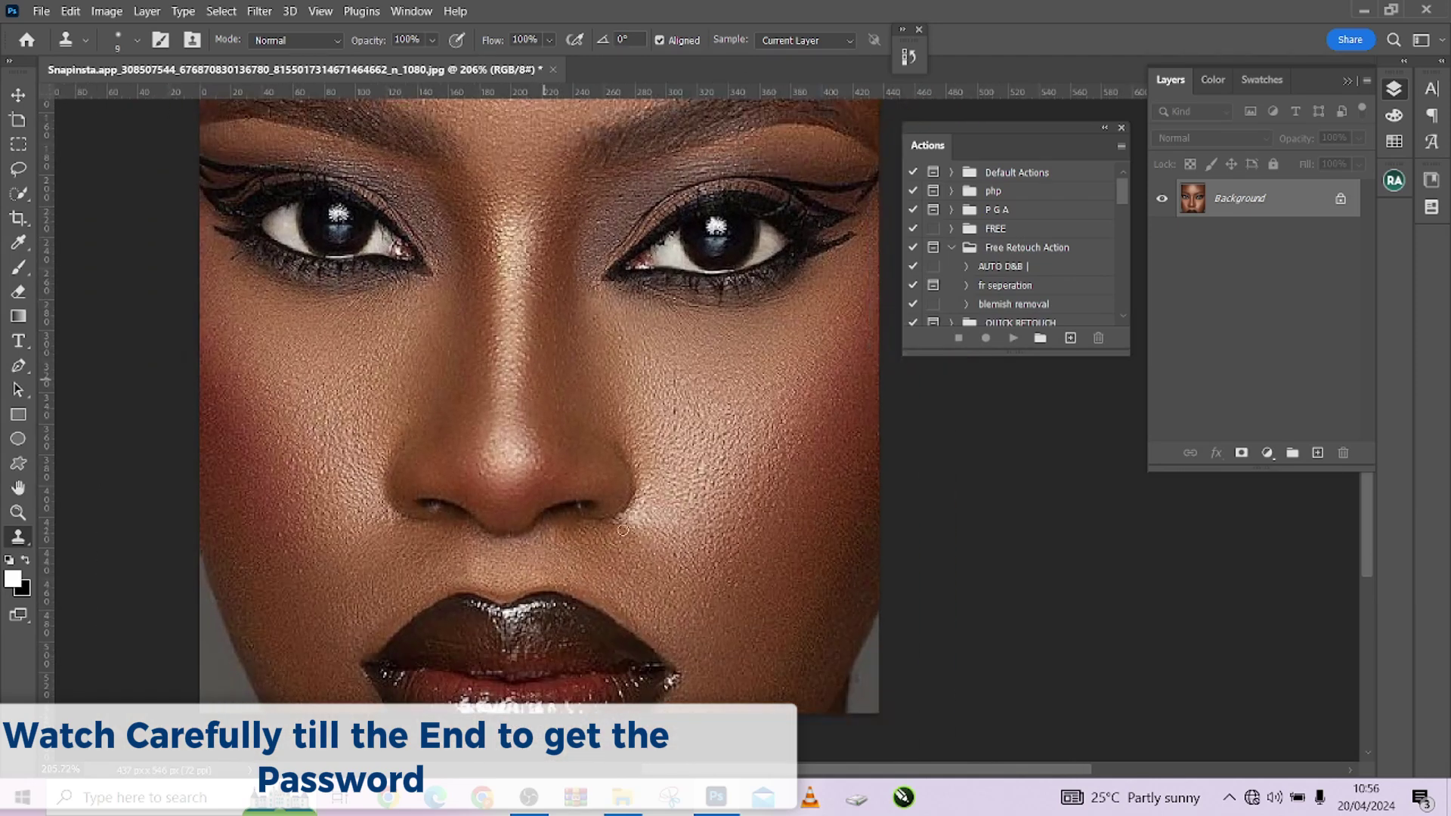
scroll(615, 421, "down", 2)
scroll(524, 551, "up", 1)
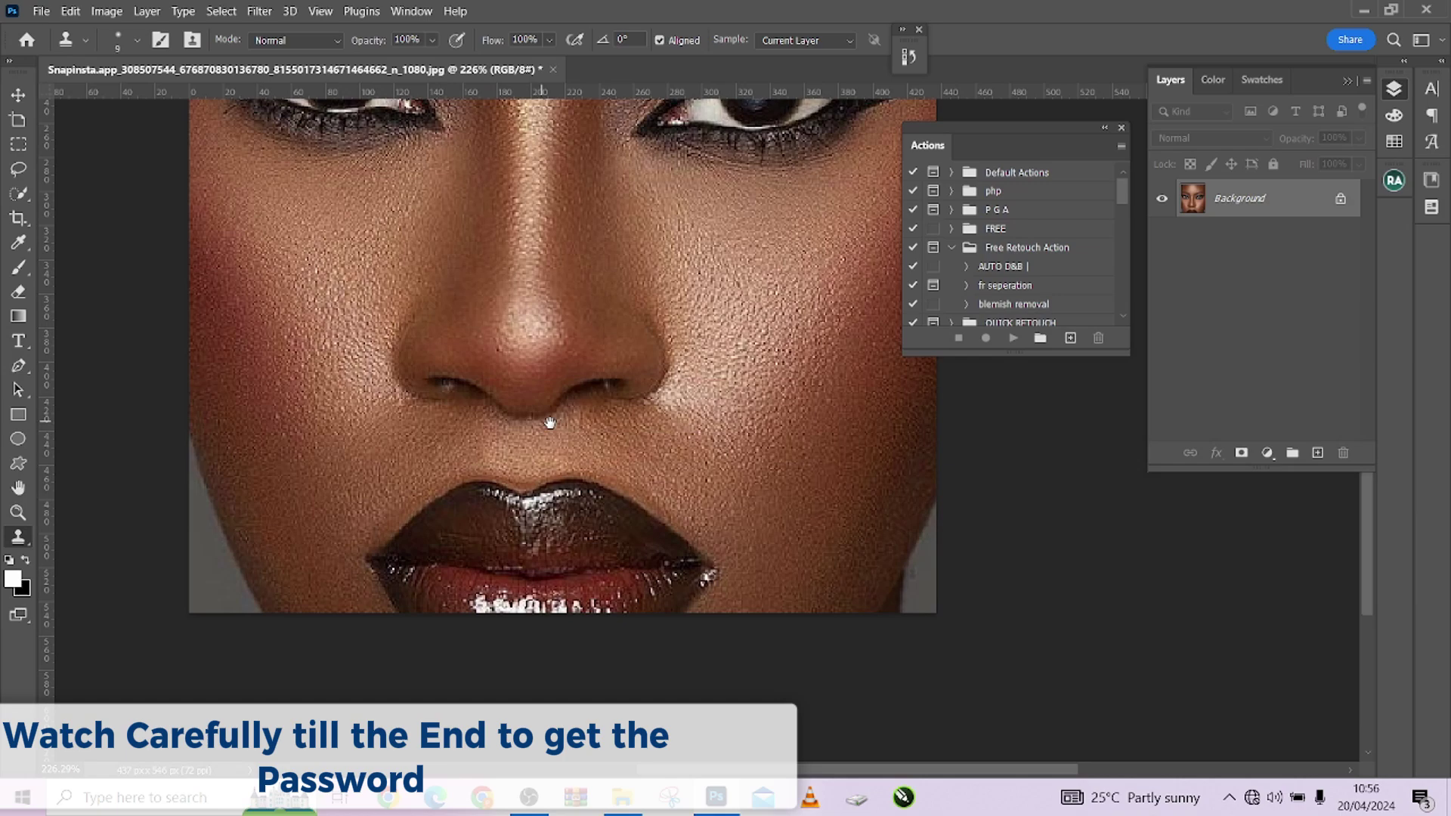
scroll(518, 596, "up", 5)
left_click_drag(507, 494, 518, 557)
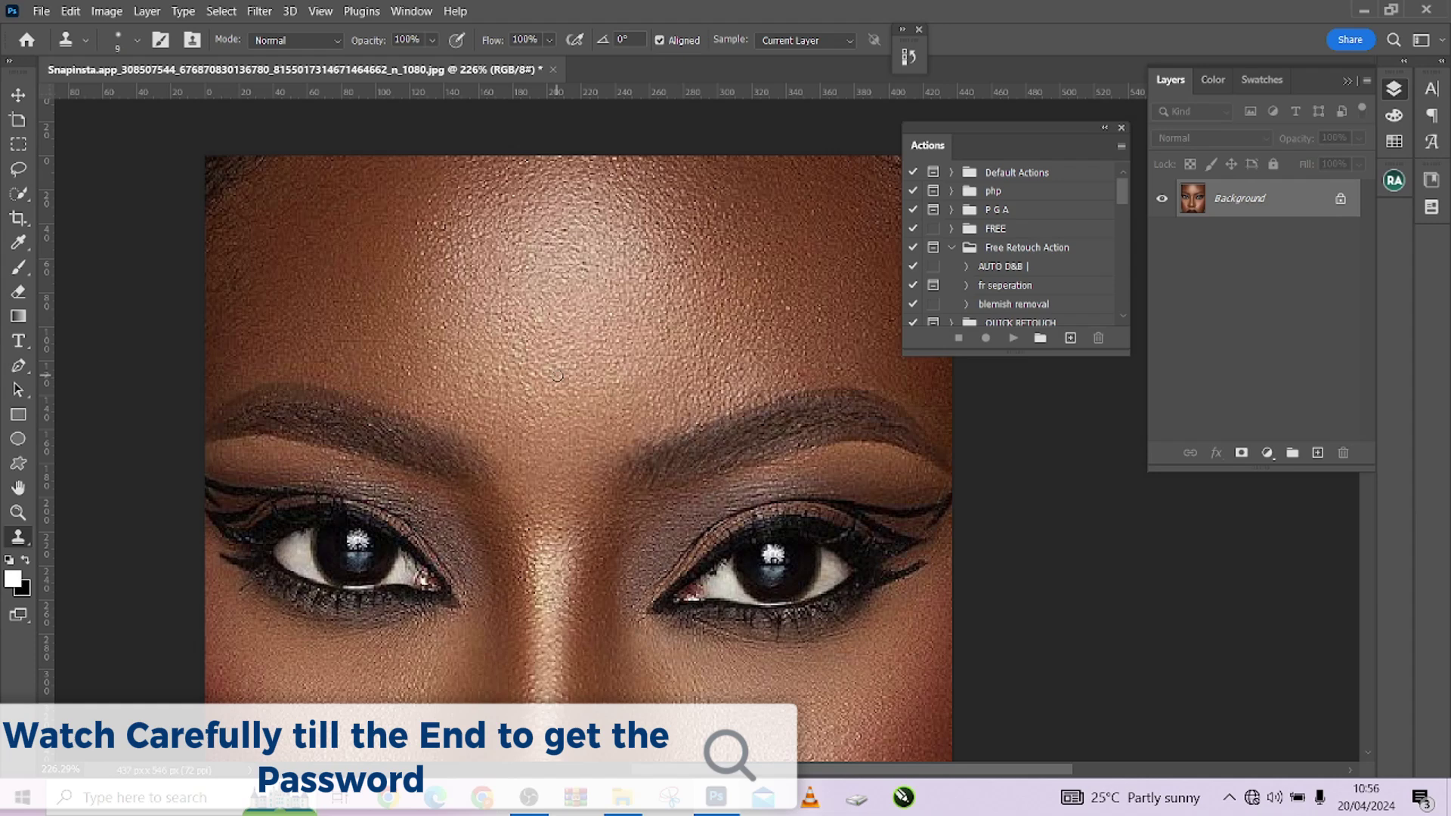
- Add a new Layer 1 and fill it with 50% Gray
left_click(1317, 452)
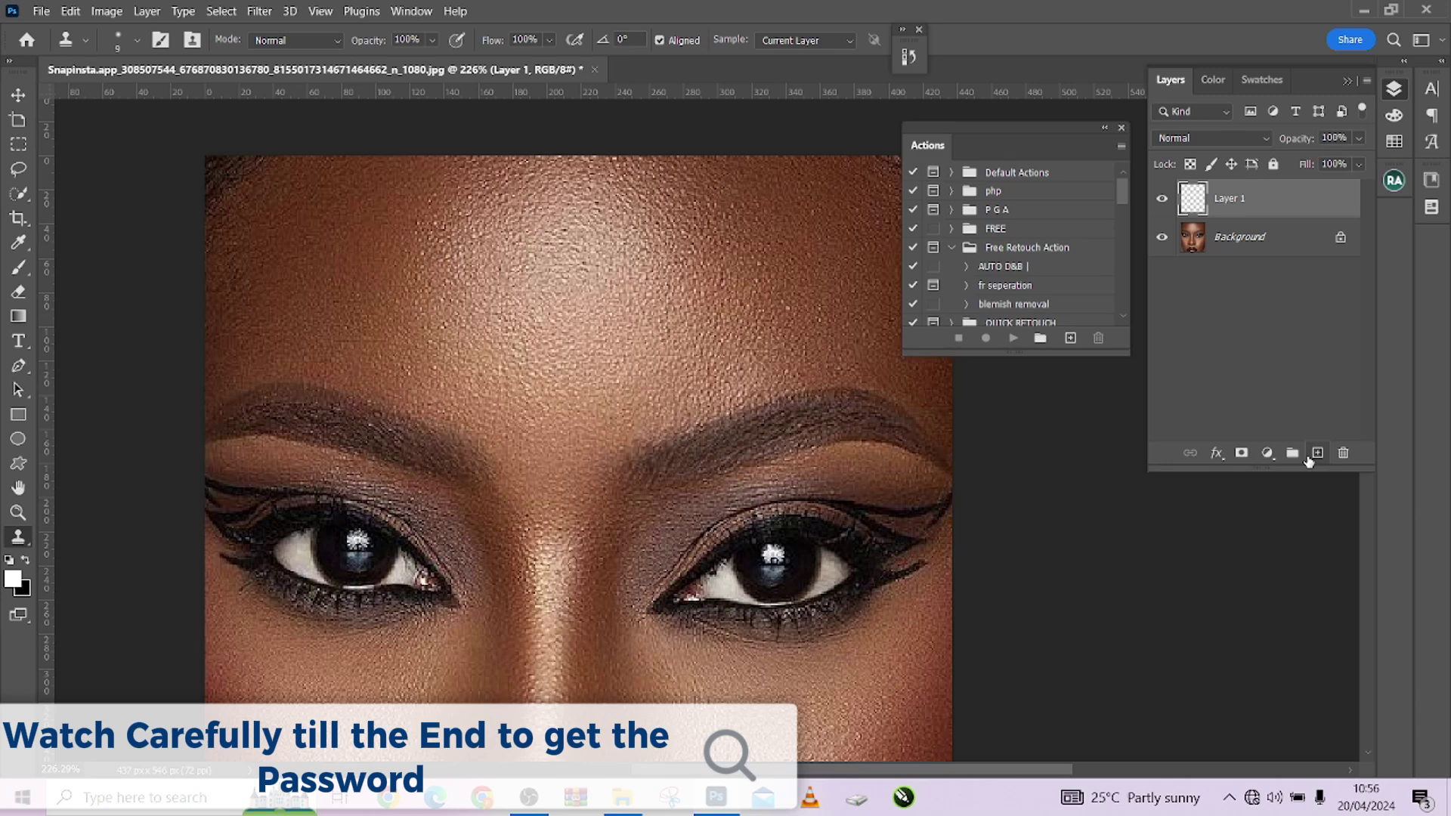
key("shift+BackSpace")
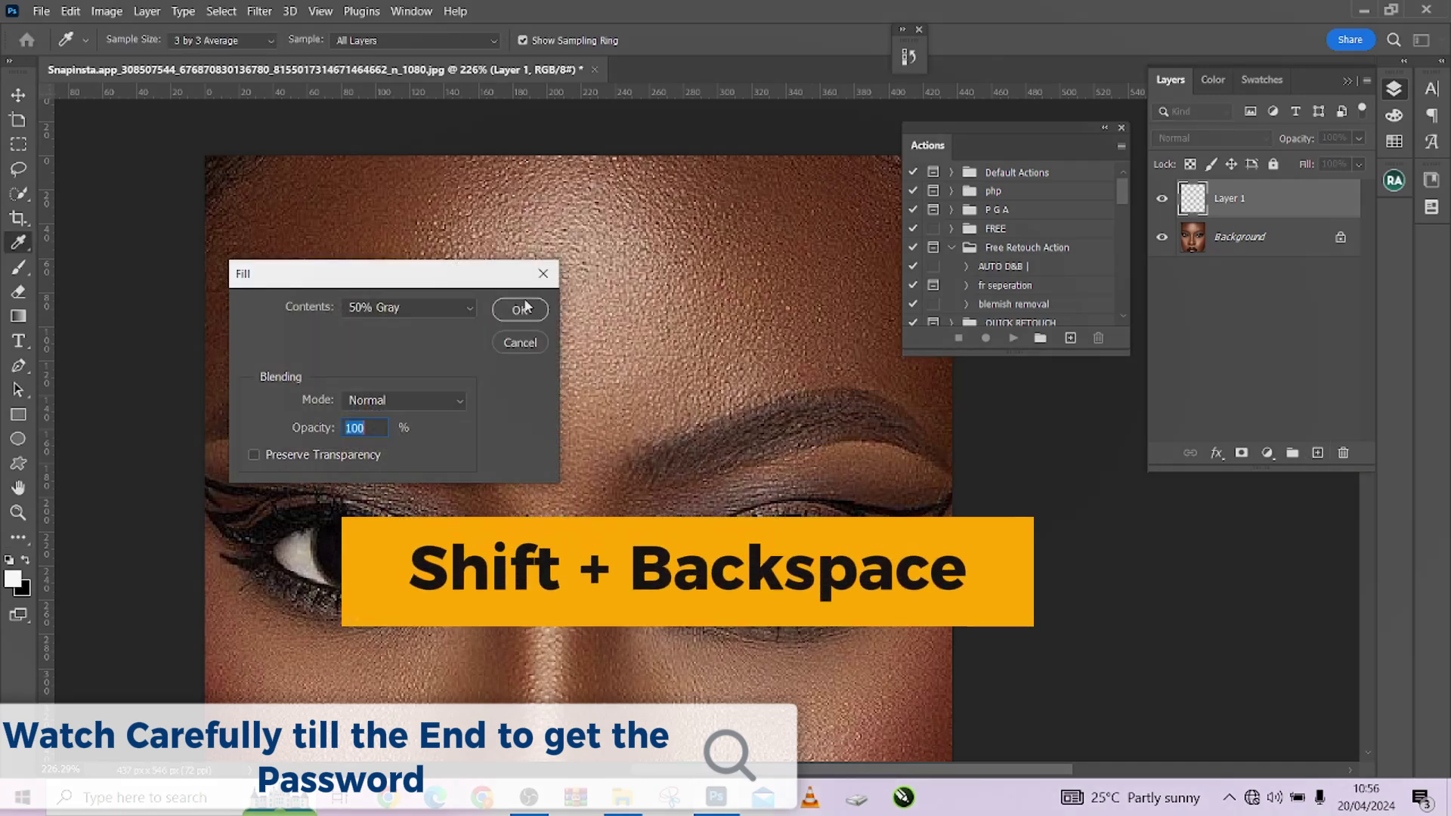
left_click(408, 307)
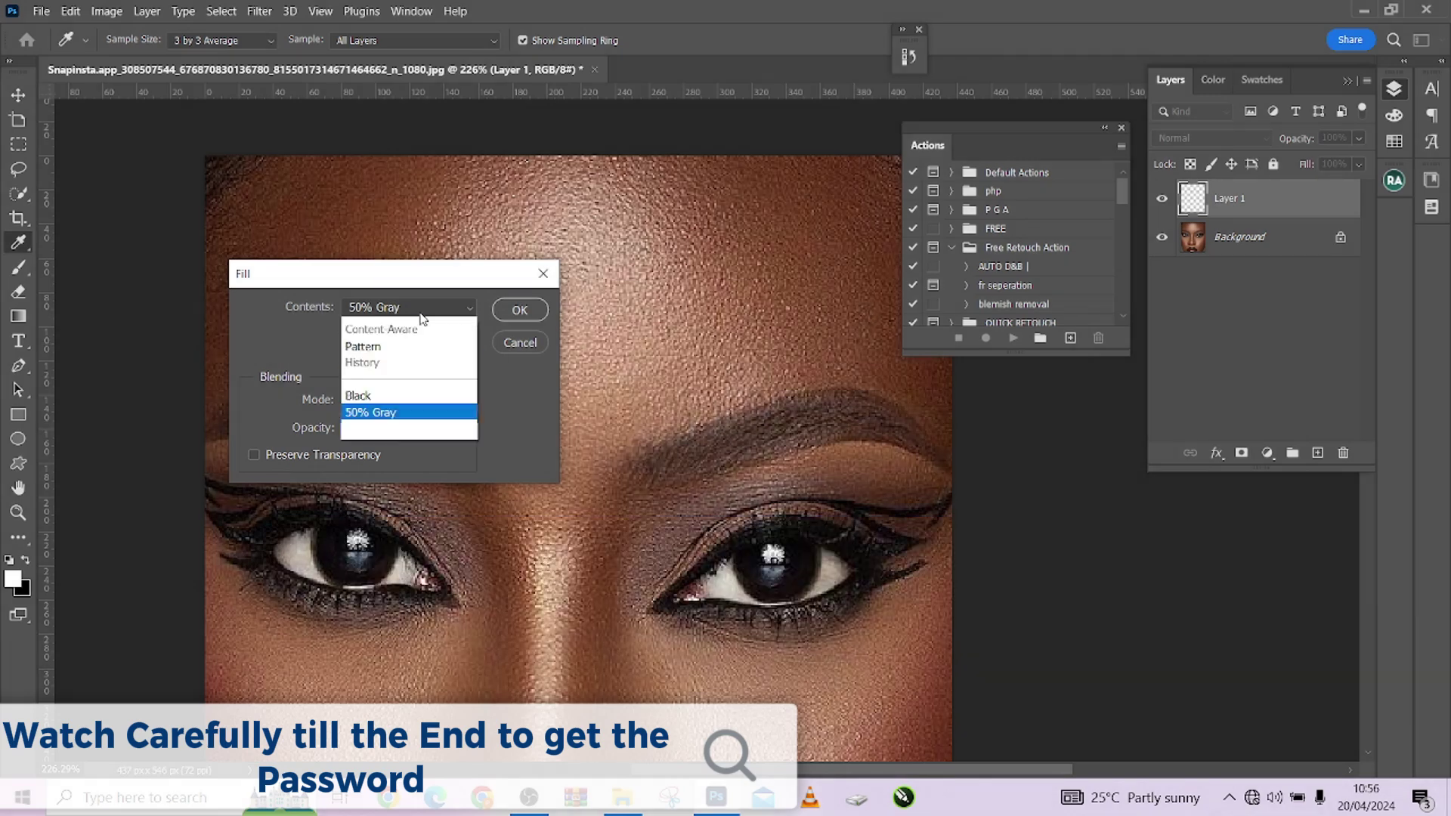
left_click(393, 476)
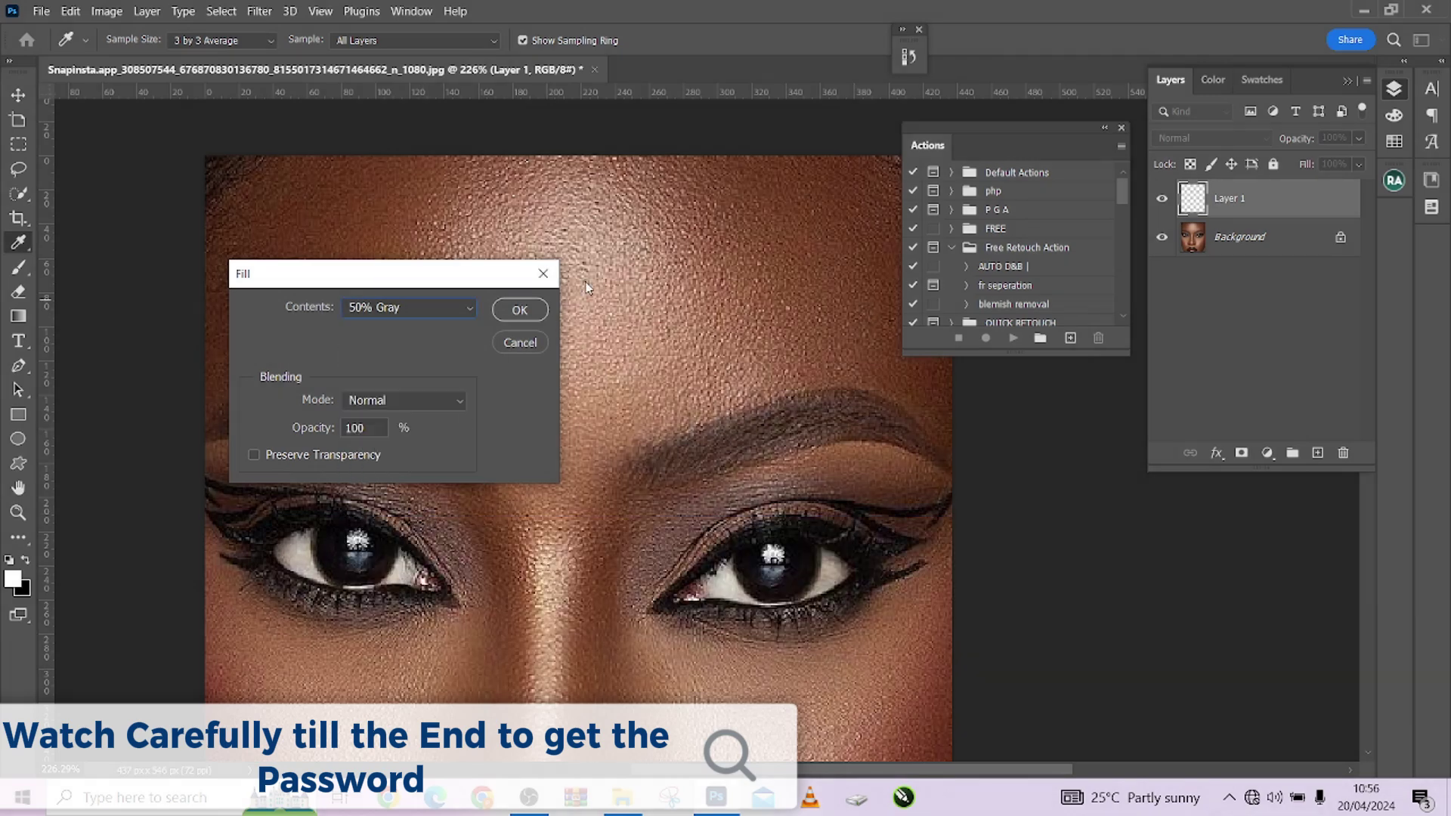
left_click(520, 310)
key("s")
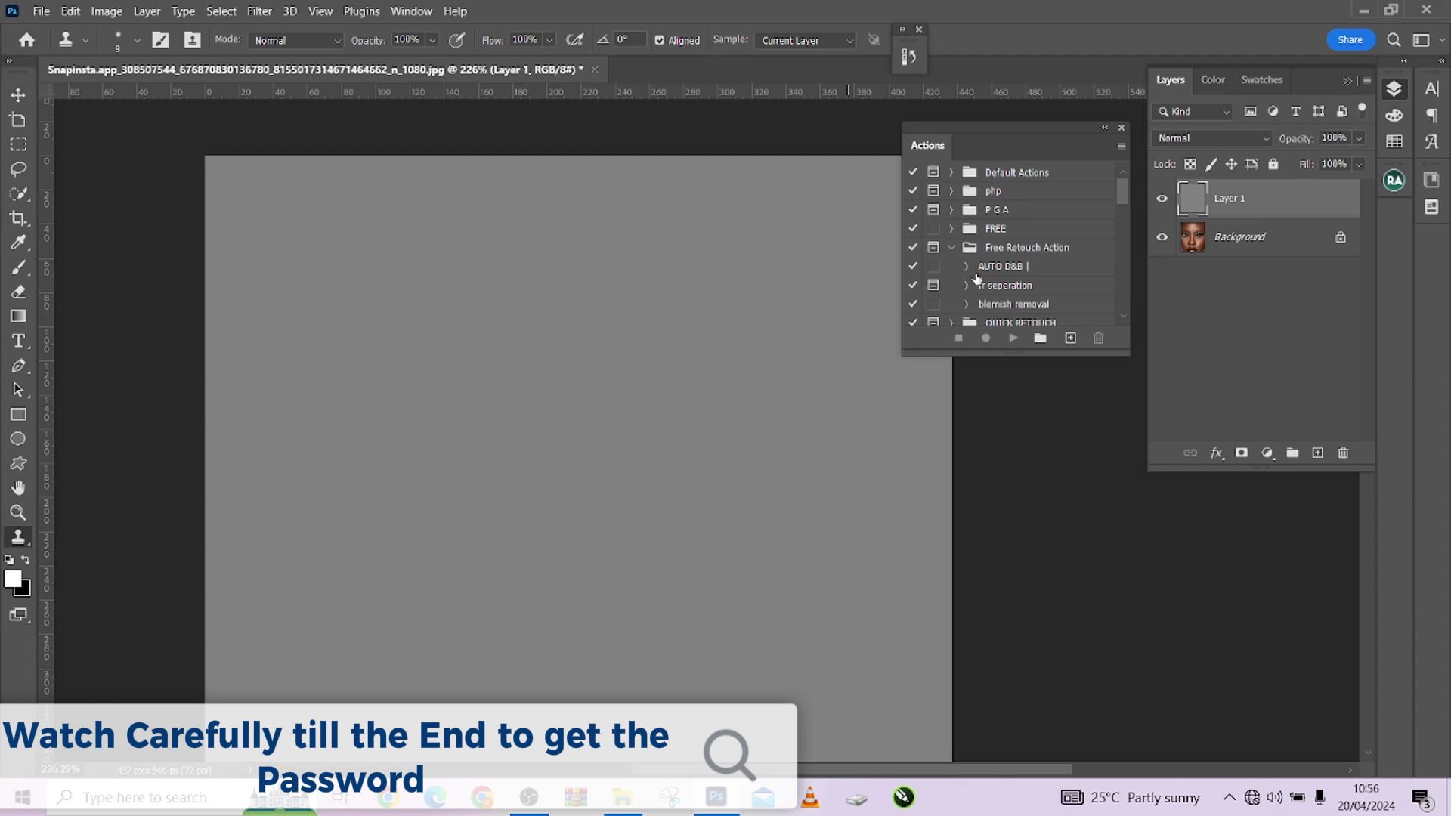
- Set Layer 1's blend mode to Overlay and convert it to a Smart Object
left_click(1170, 136)
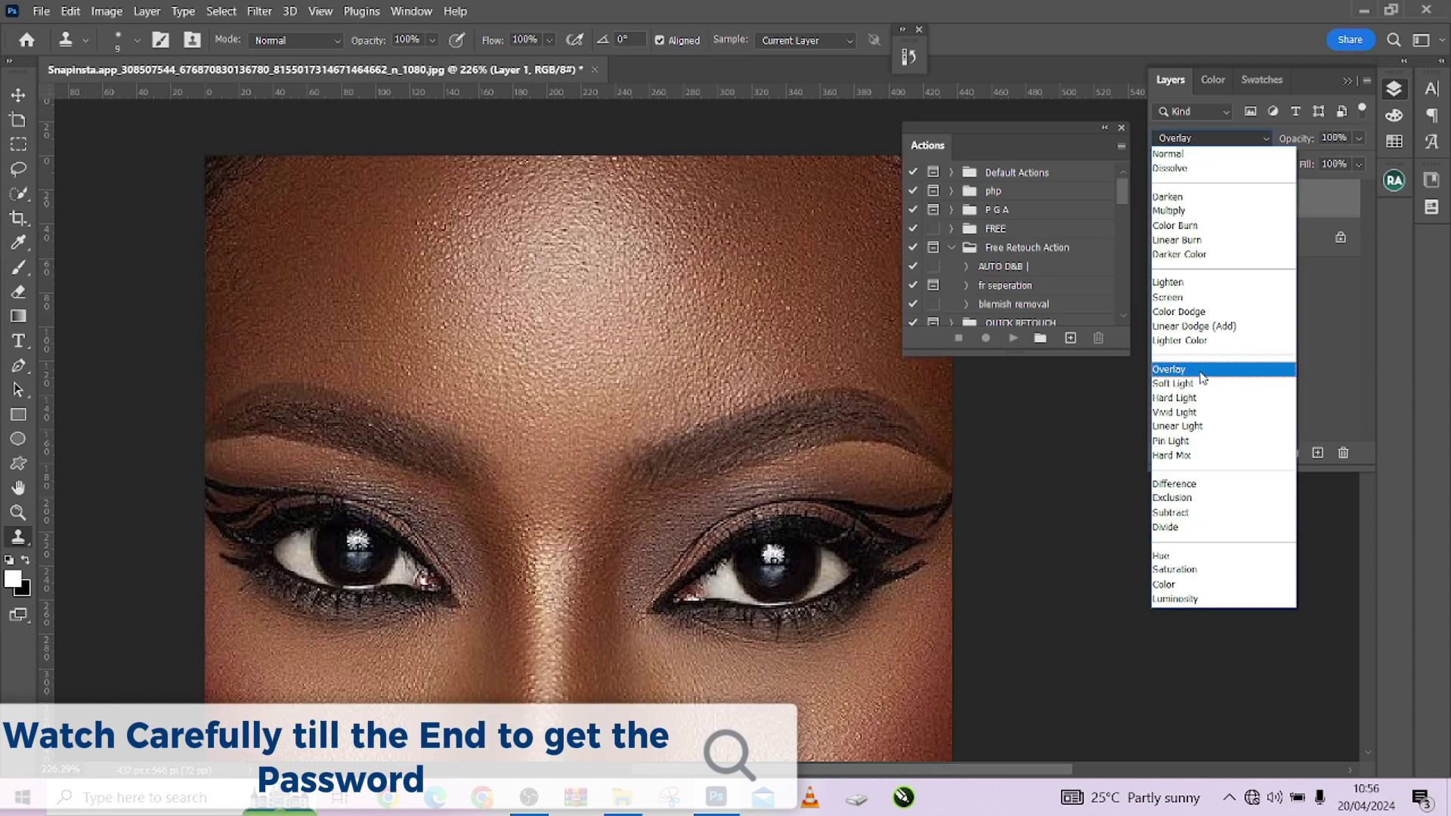
left_click(1201, 370)
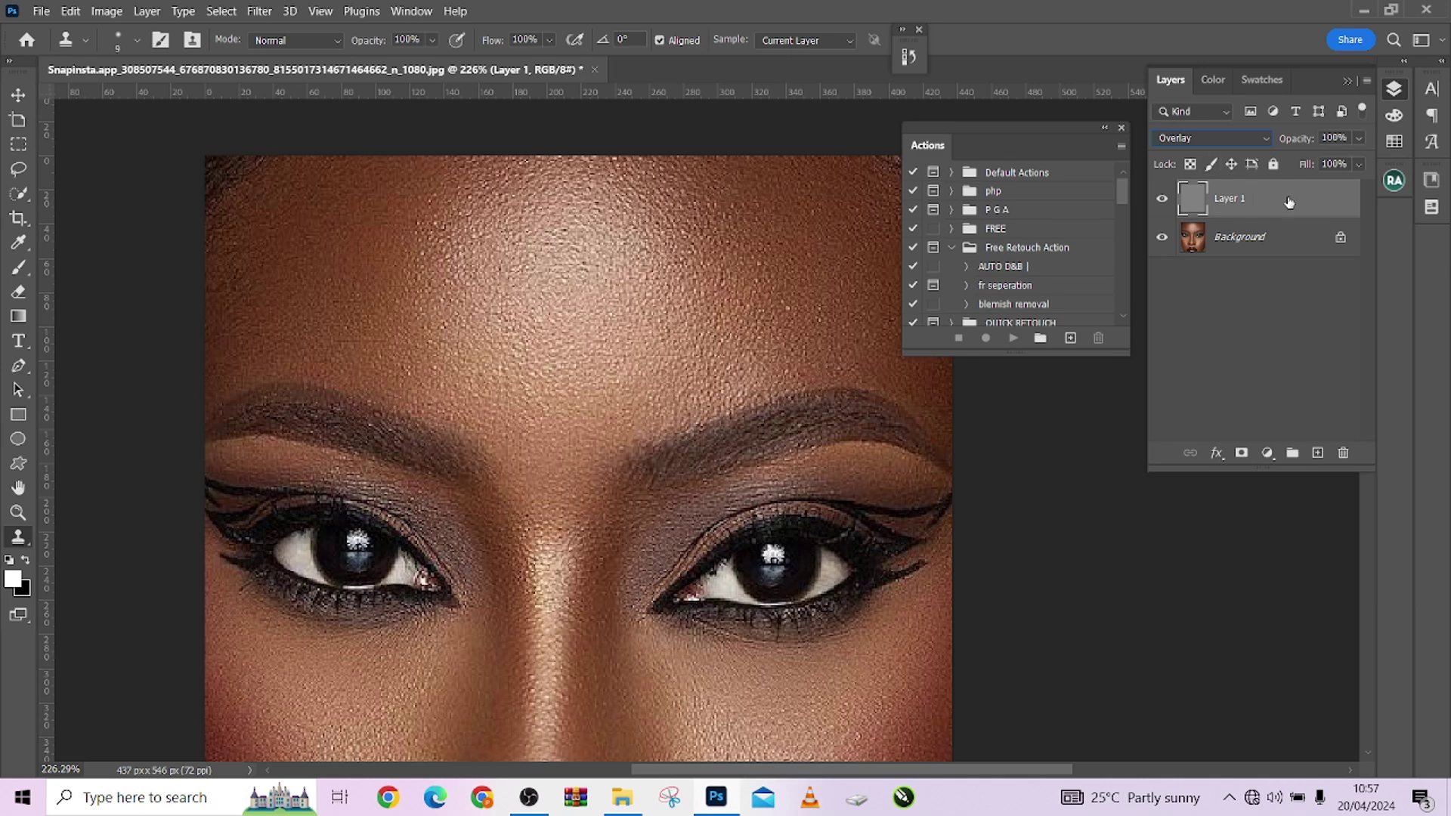
right_click(1309, 210)
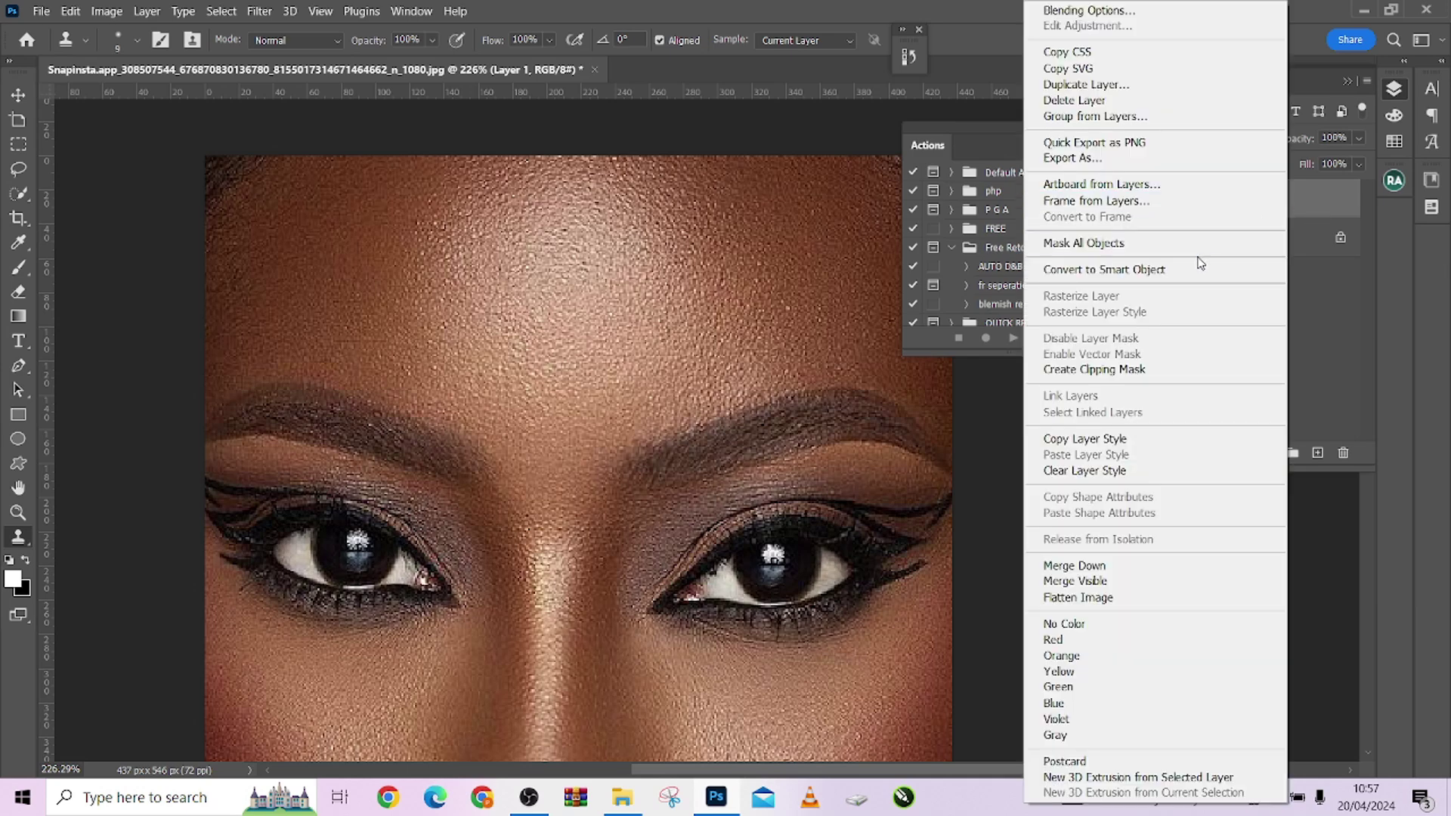
left_click(1158, 272)
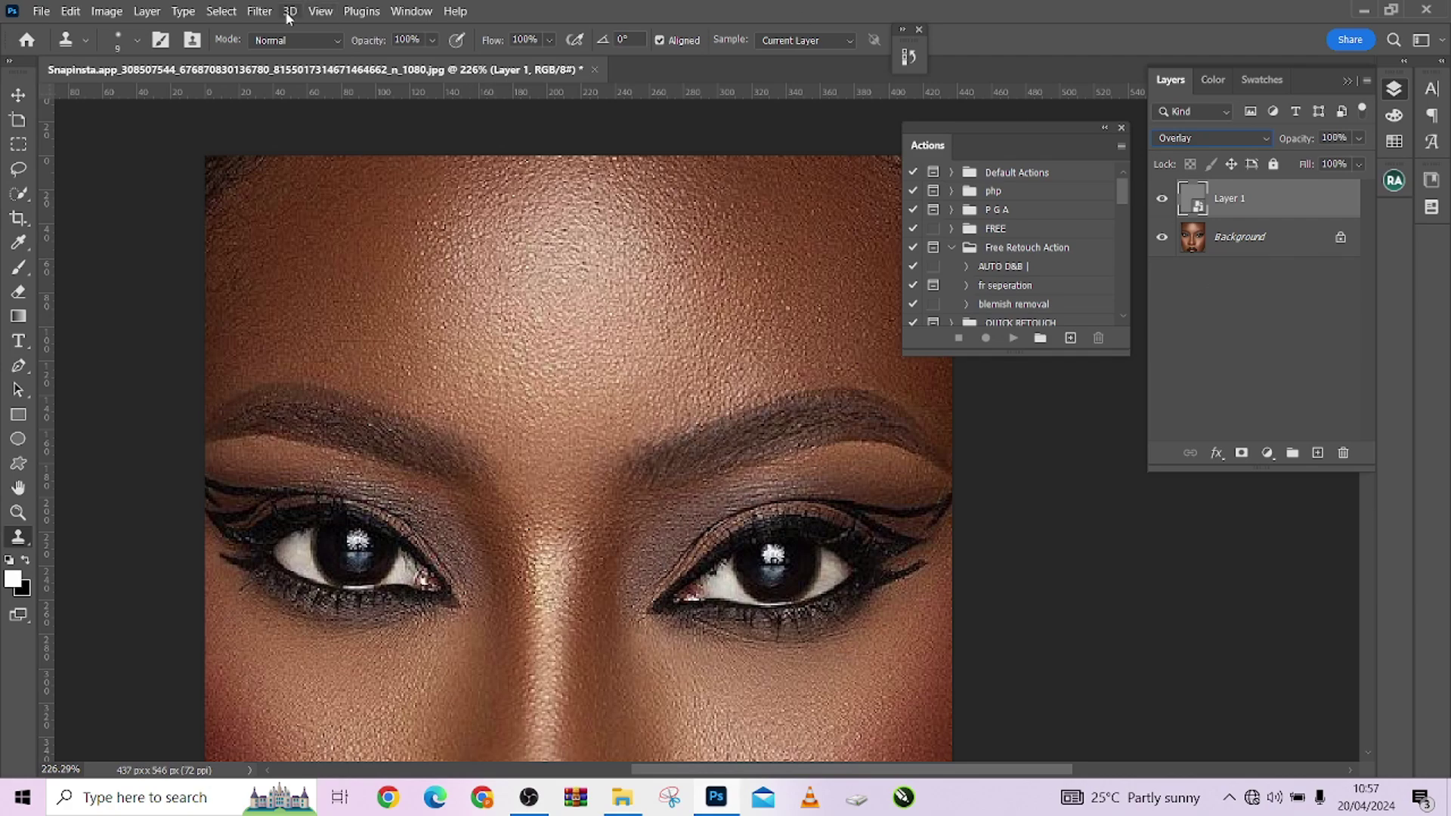
- Preview the Filter Gallery Texturizer with Canvas texture, Top light, Scaling 84 and Relief 12
left_click(259, 10)
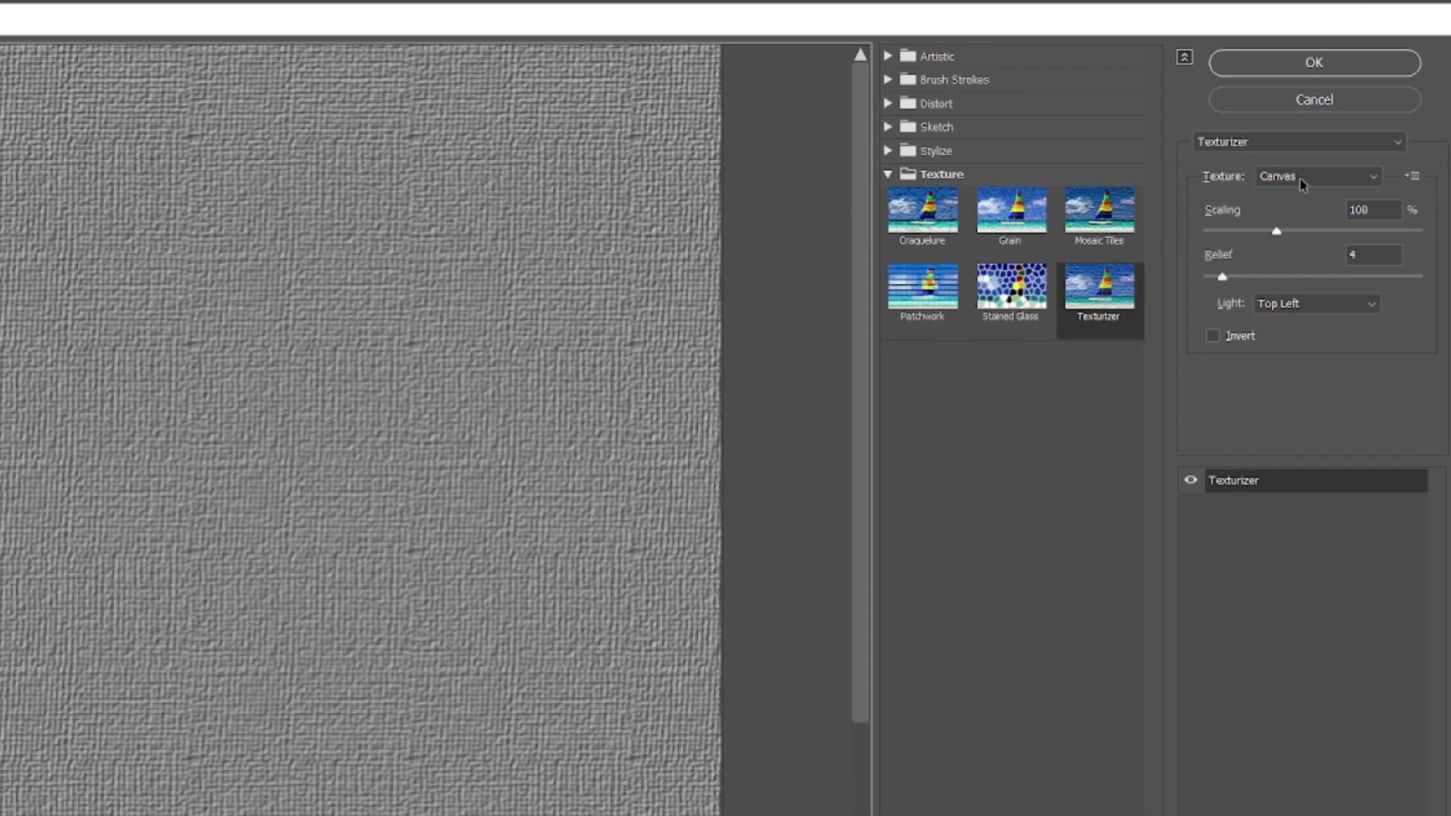
left_click(1321, 177)
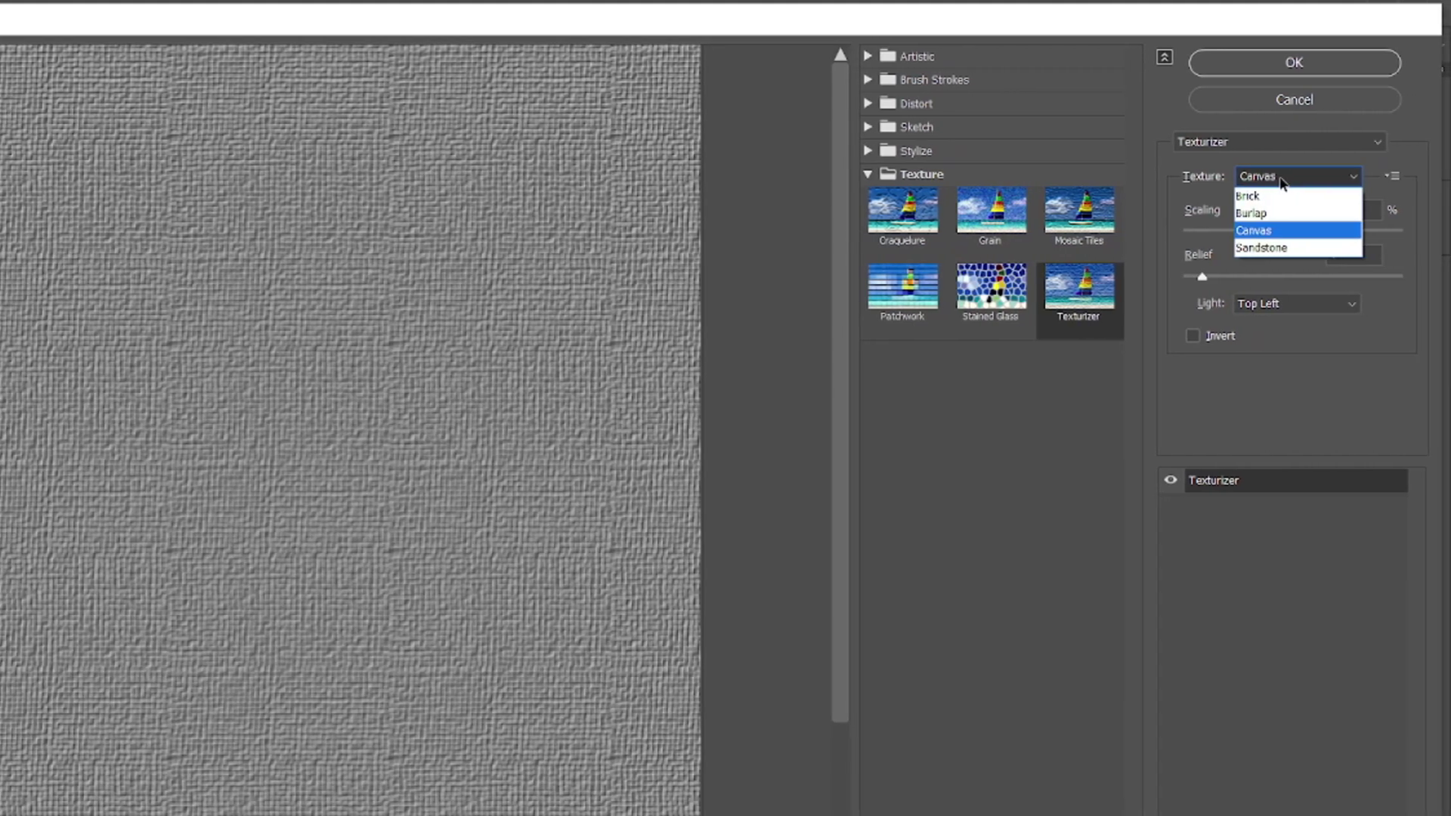
left_click(1282, 181)
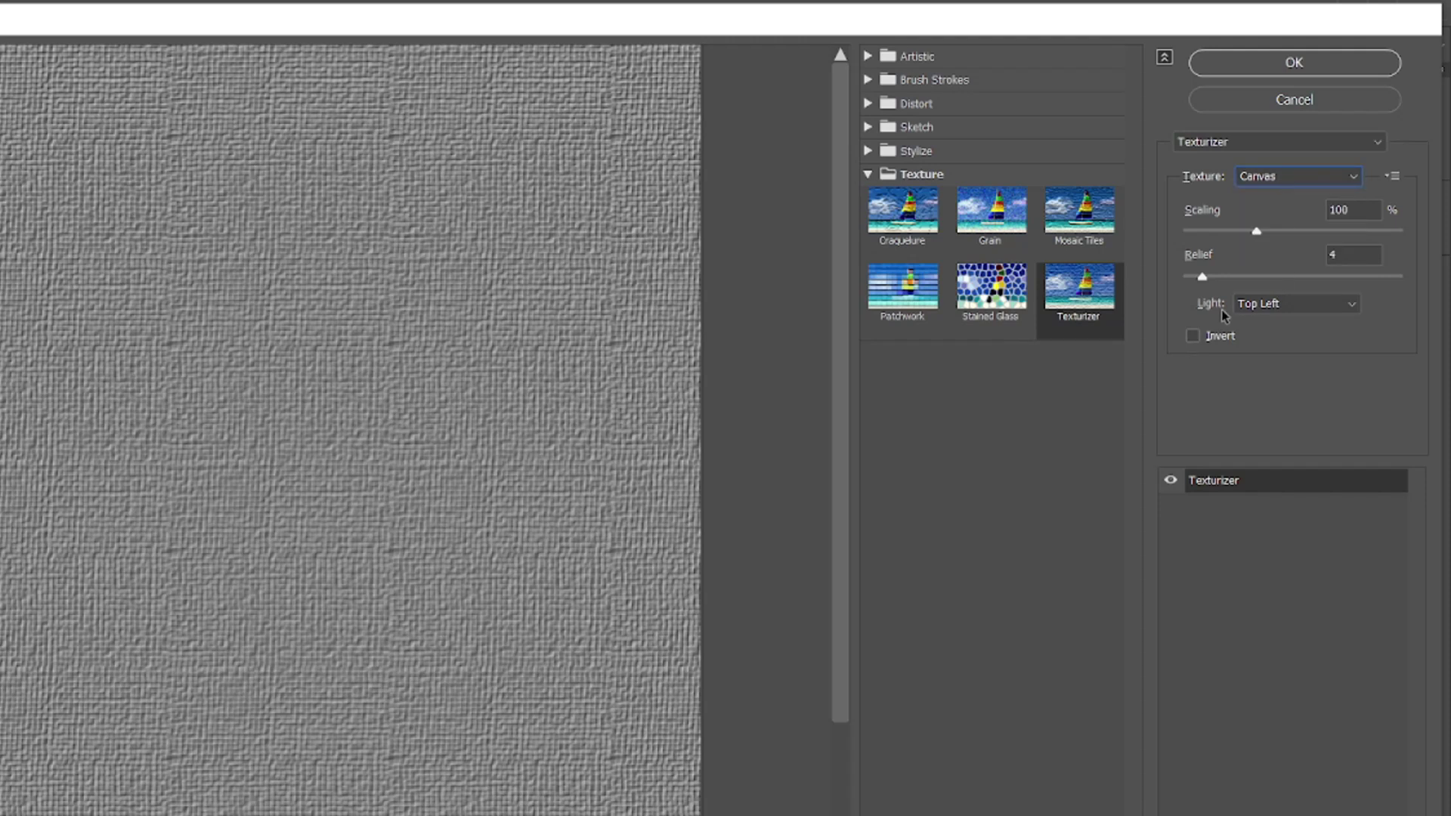
left_click(1285, 310)
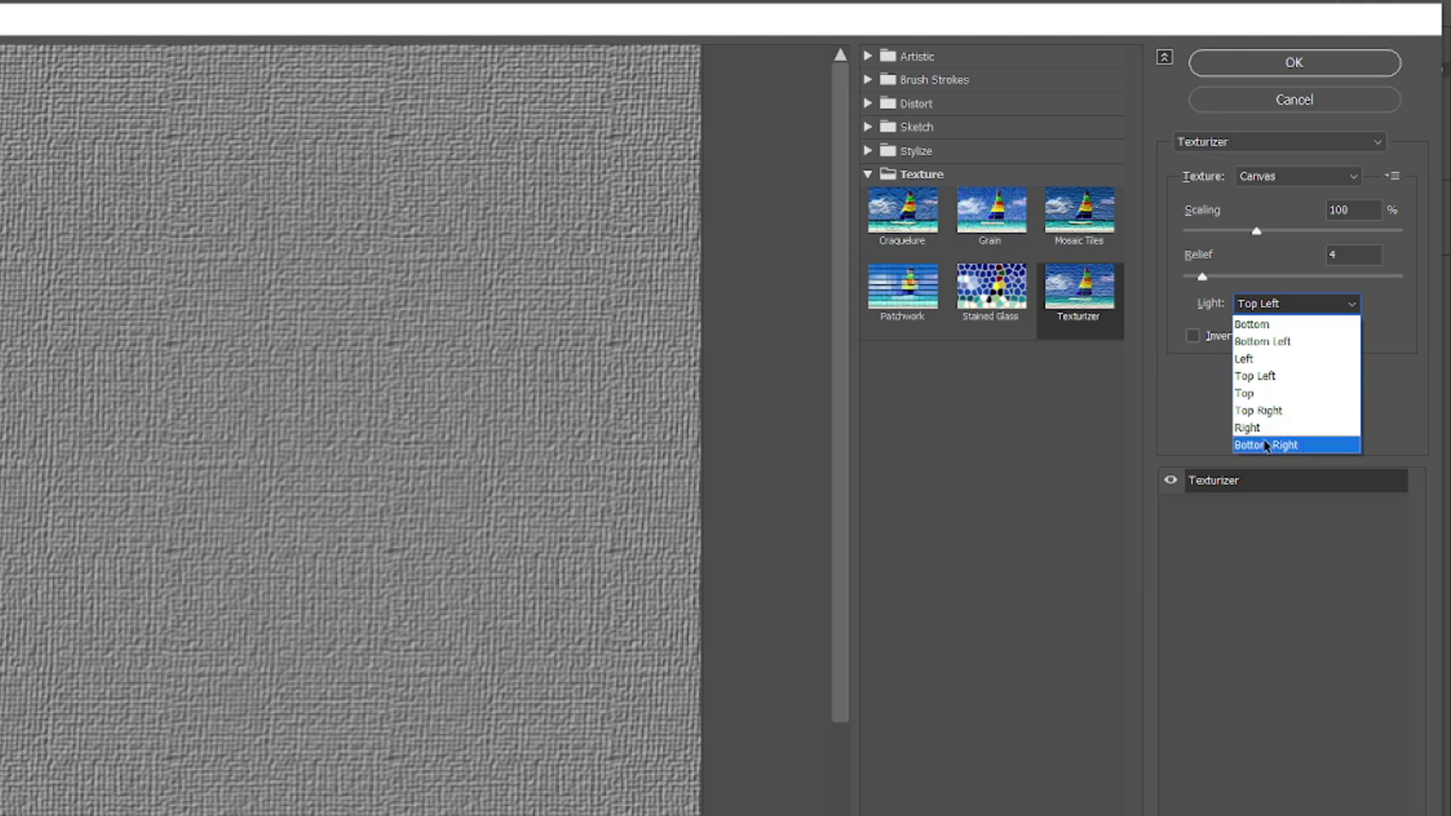
left_click(1248, 394)
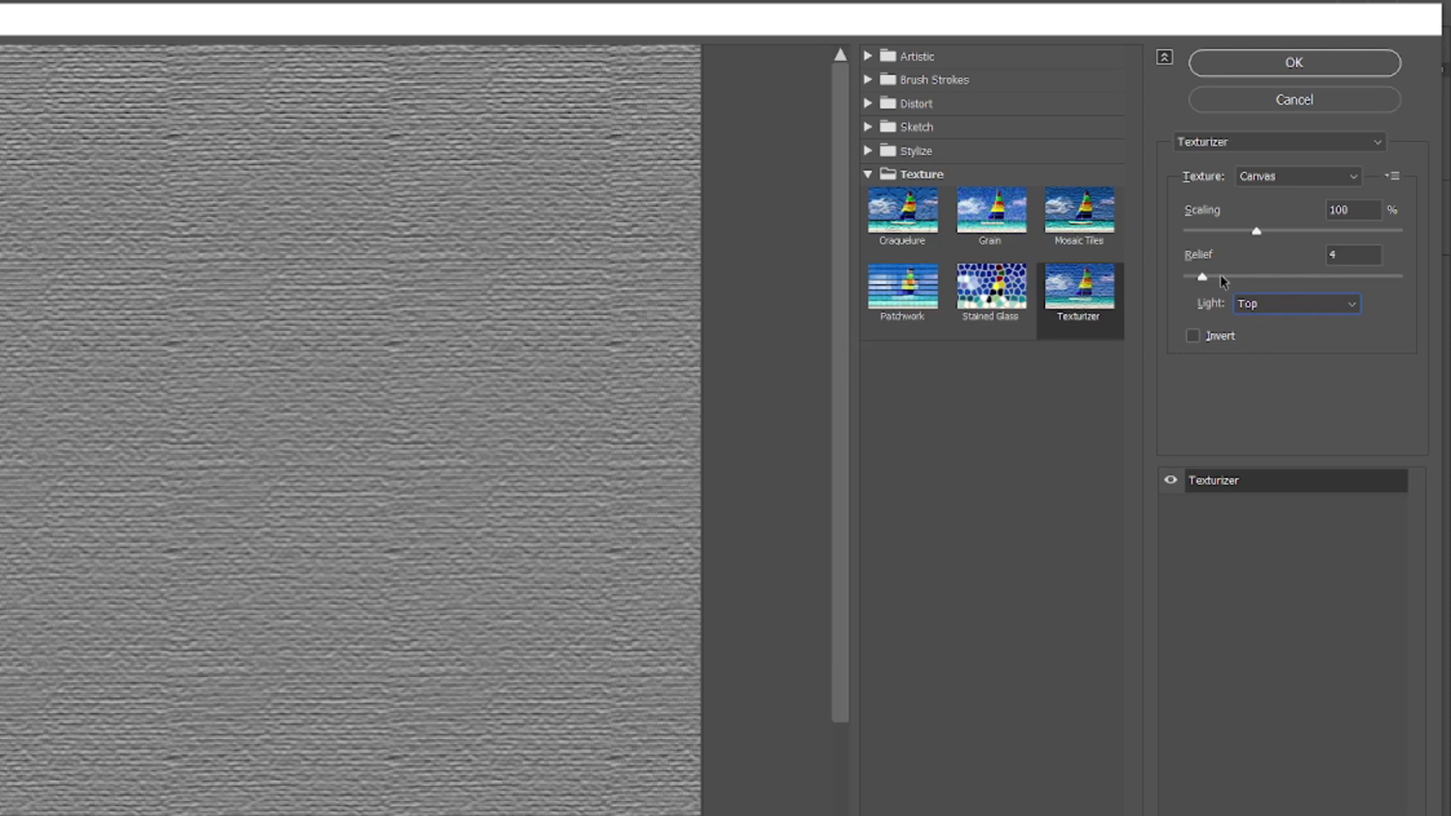
mouse_move(1222, 281)
left_mouse_down()
mouse_move(1254, 278)
mouse_move(1206, 280)
left_mouse_up()
left_click(1228, 231)
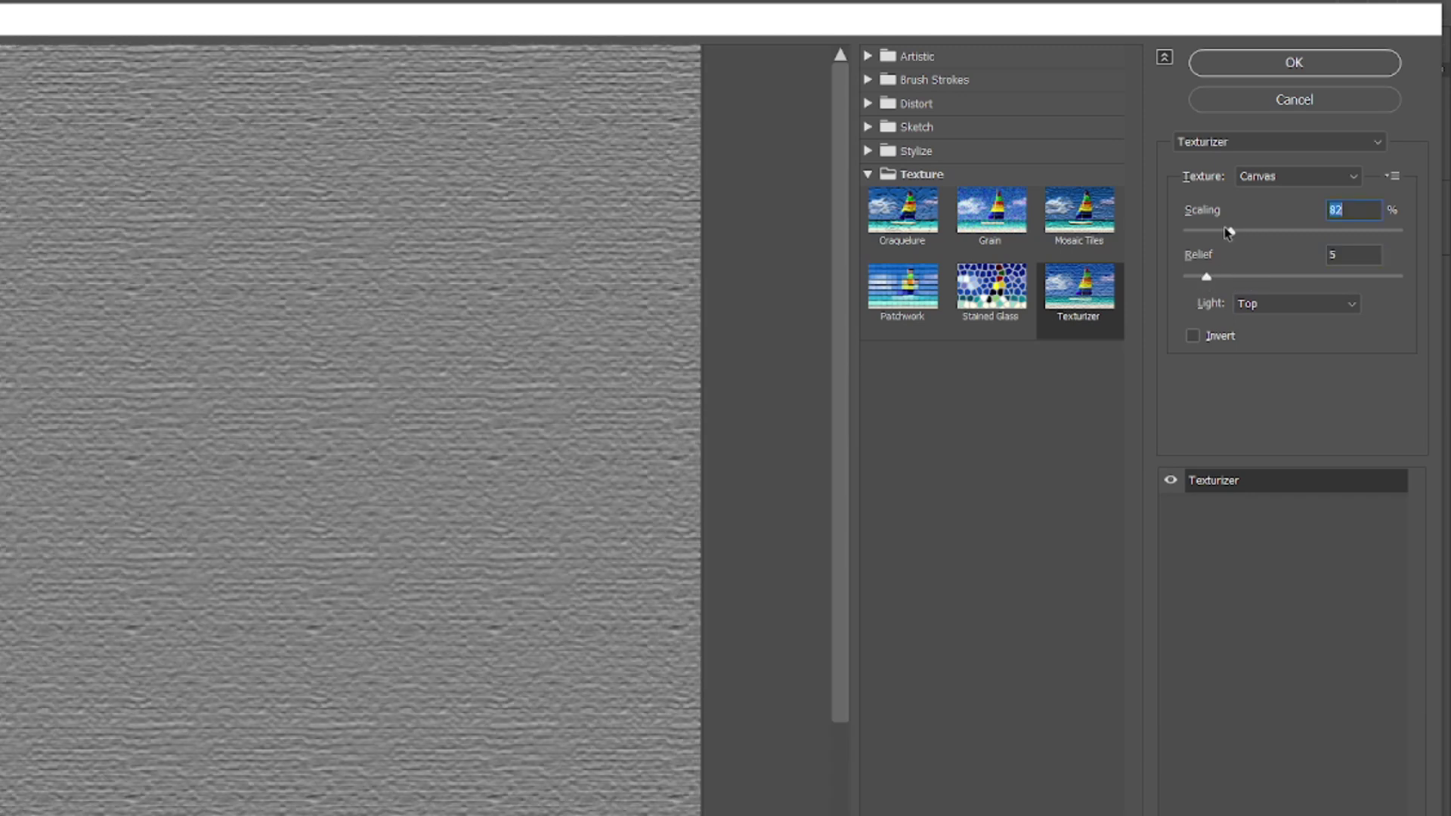
left_click_drag(1227, 232, 1237, 283)
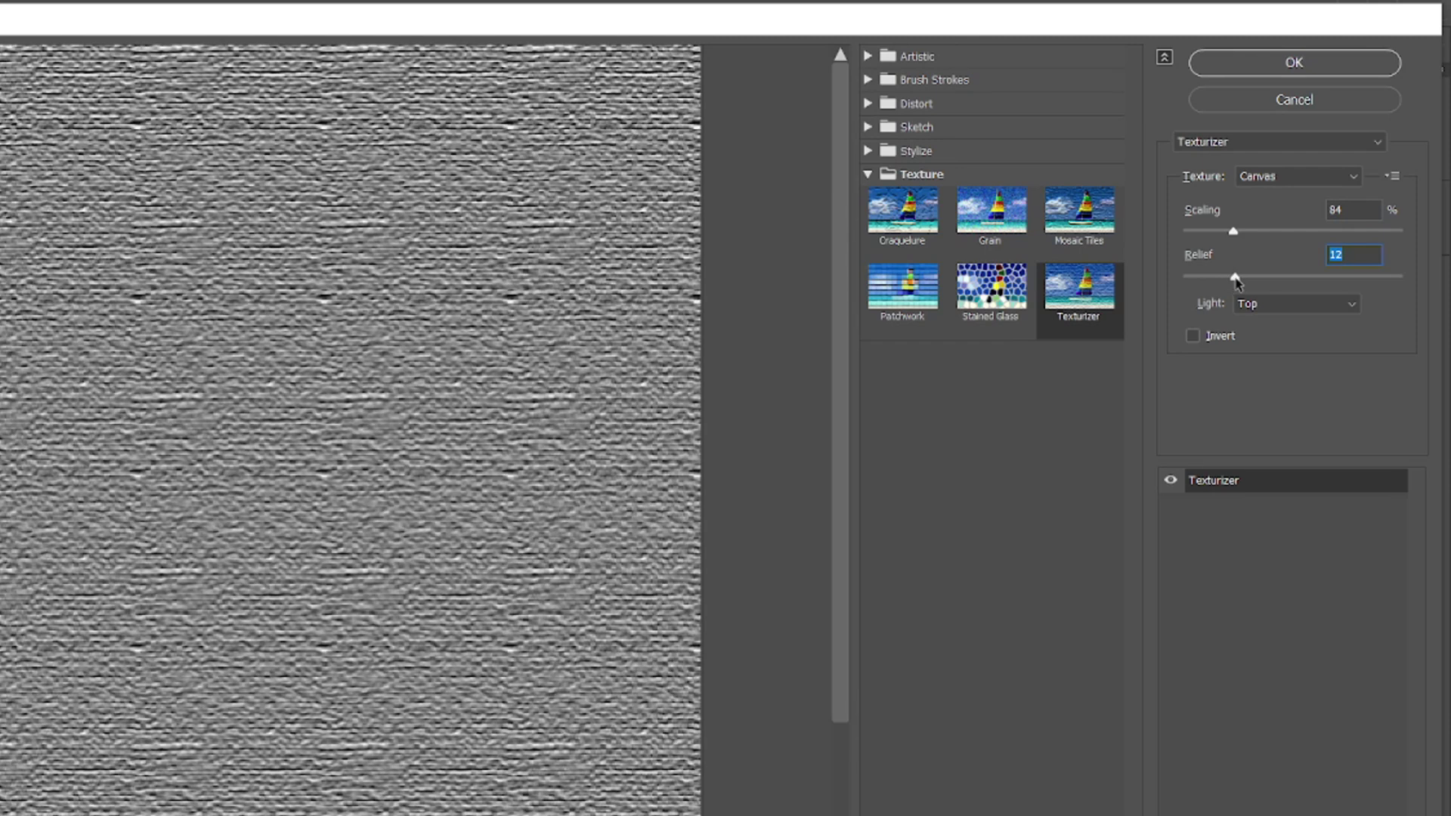
- Apply the Texturizer, then reopen it and change the light direction to Top Left
left_click(1243, 67)
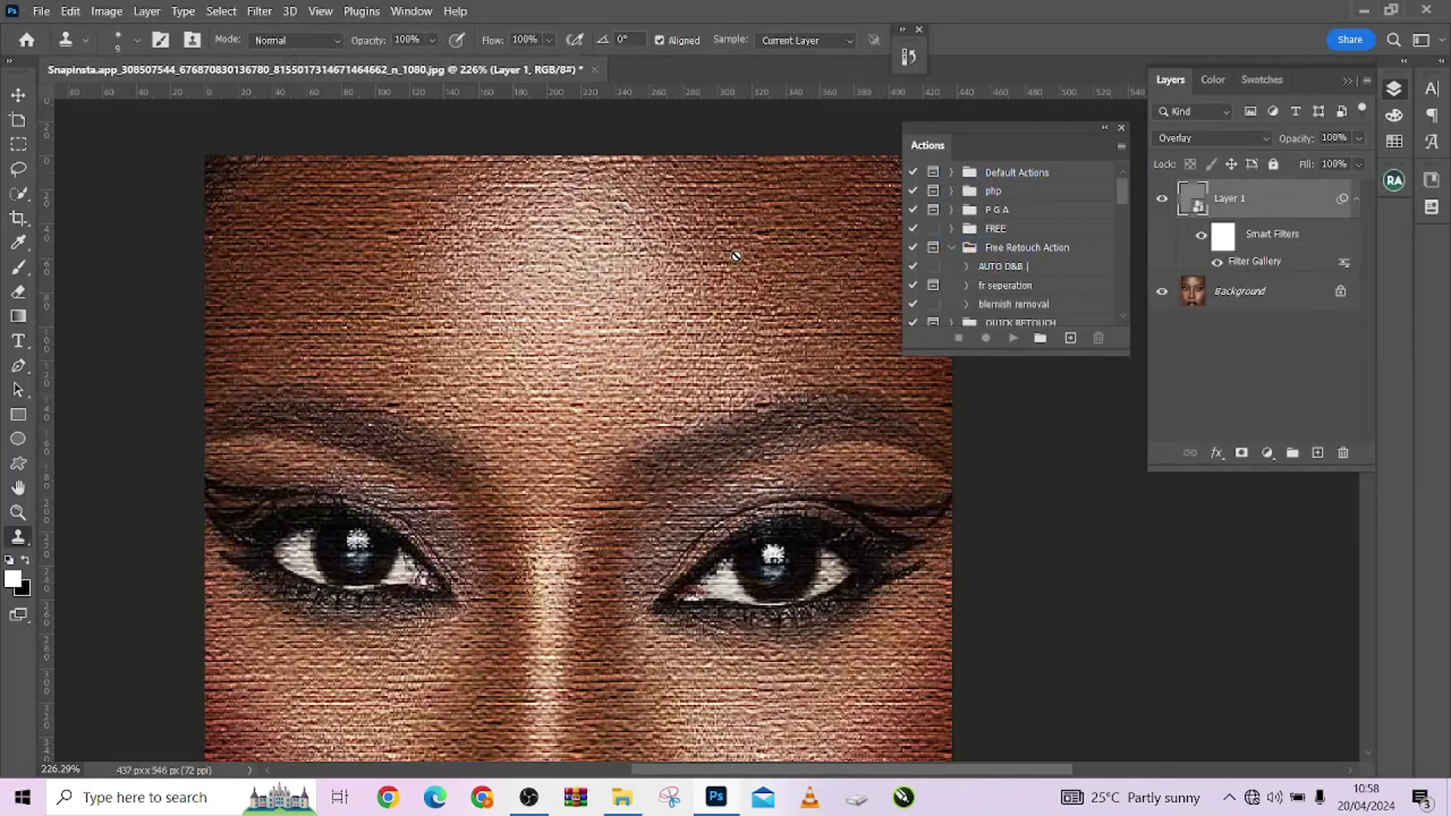
scroll(633, 313, "down", 5)
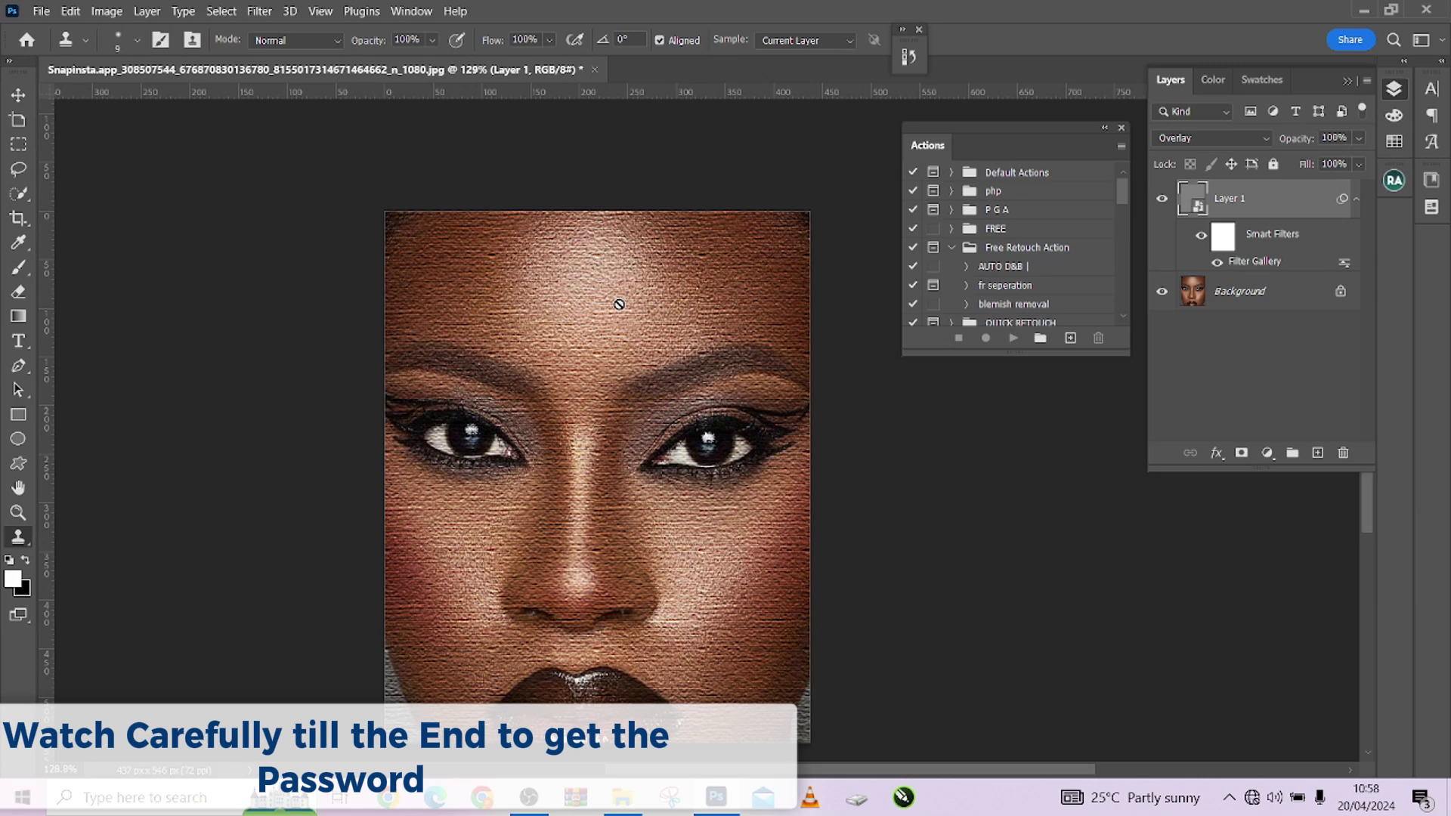
double_click(1257, 260)
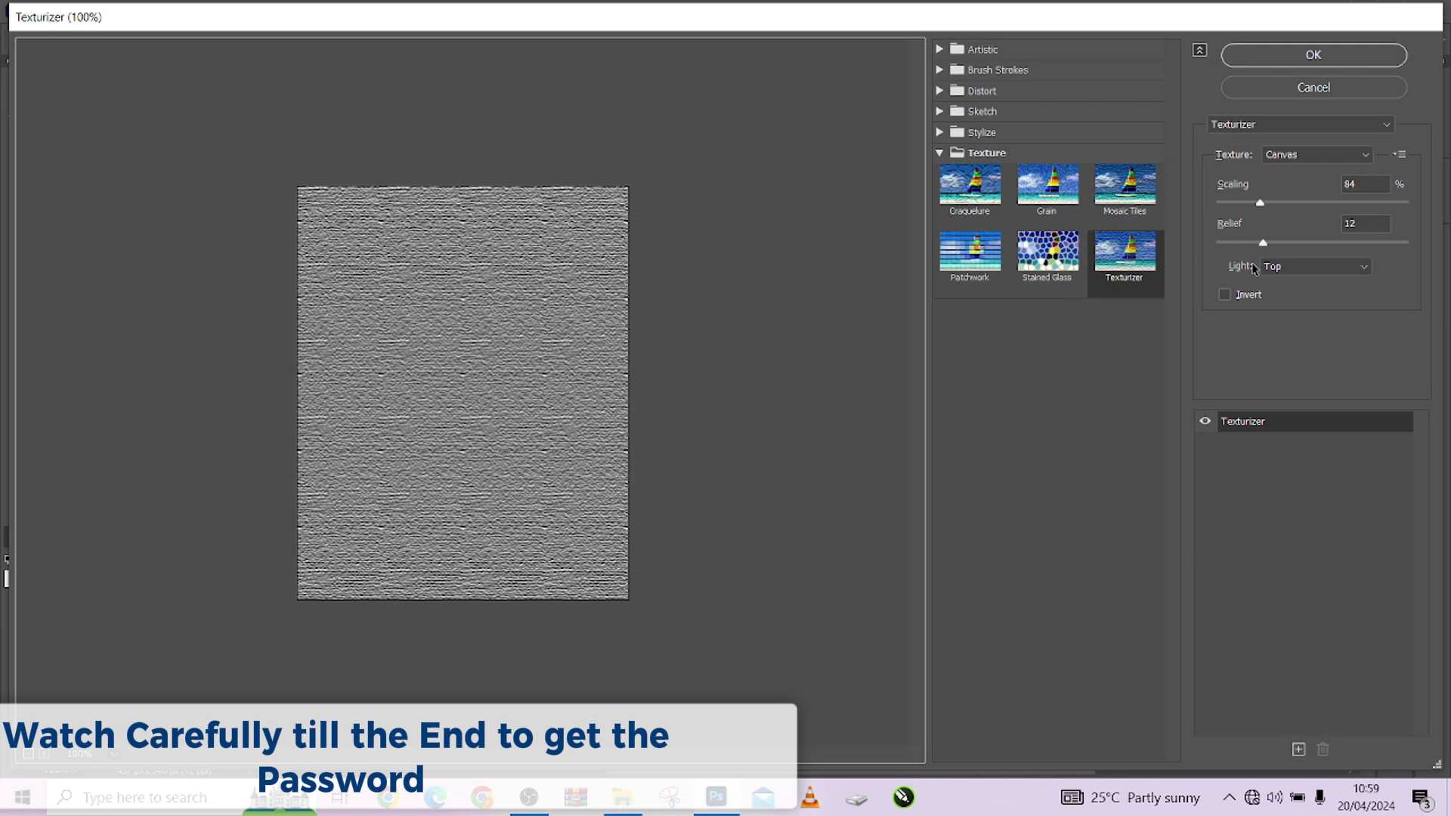
left_click(1298, 270)
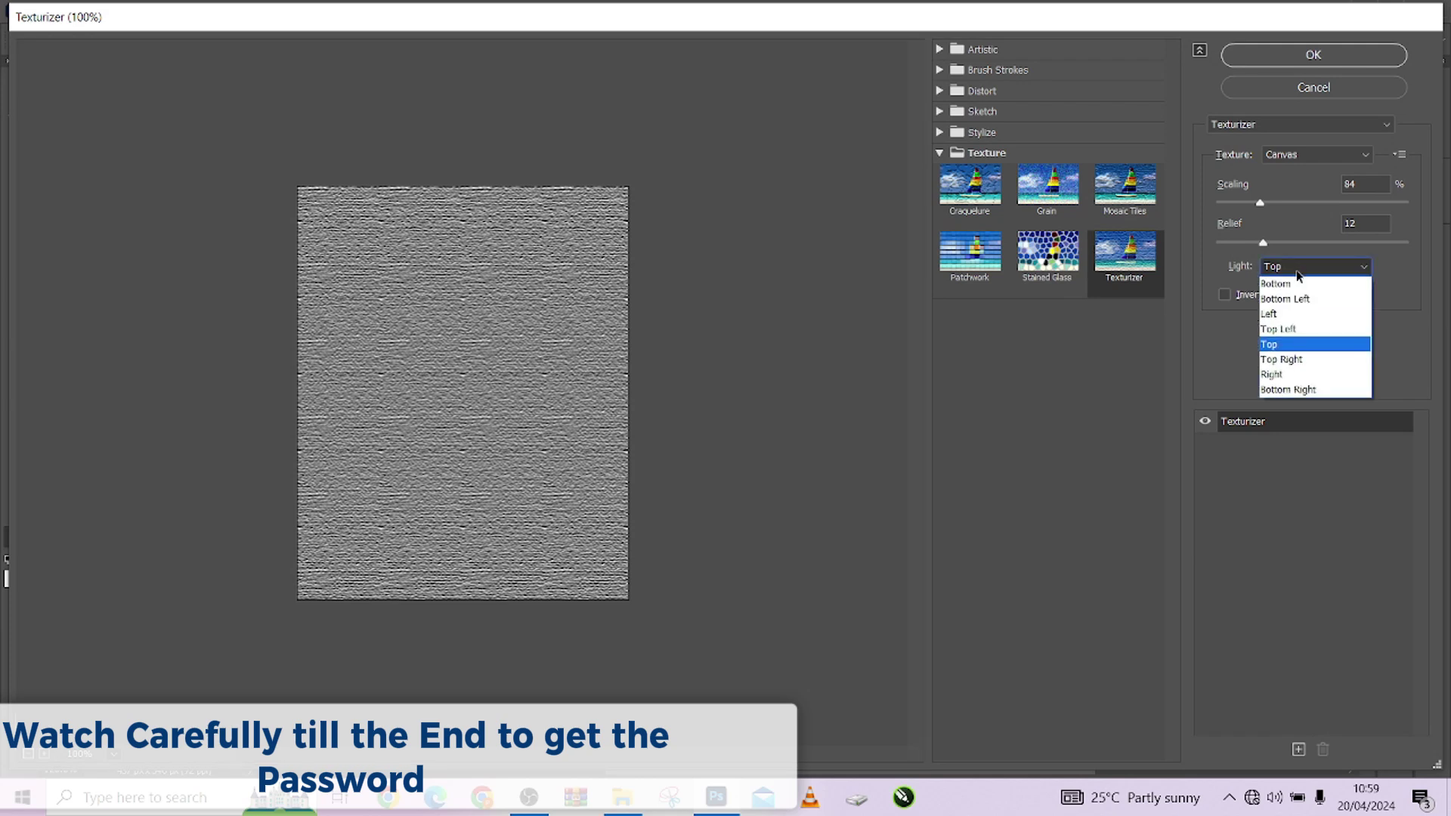
left_click(1293, 330)
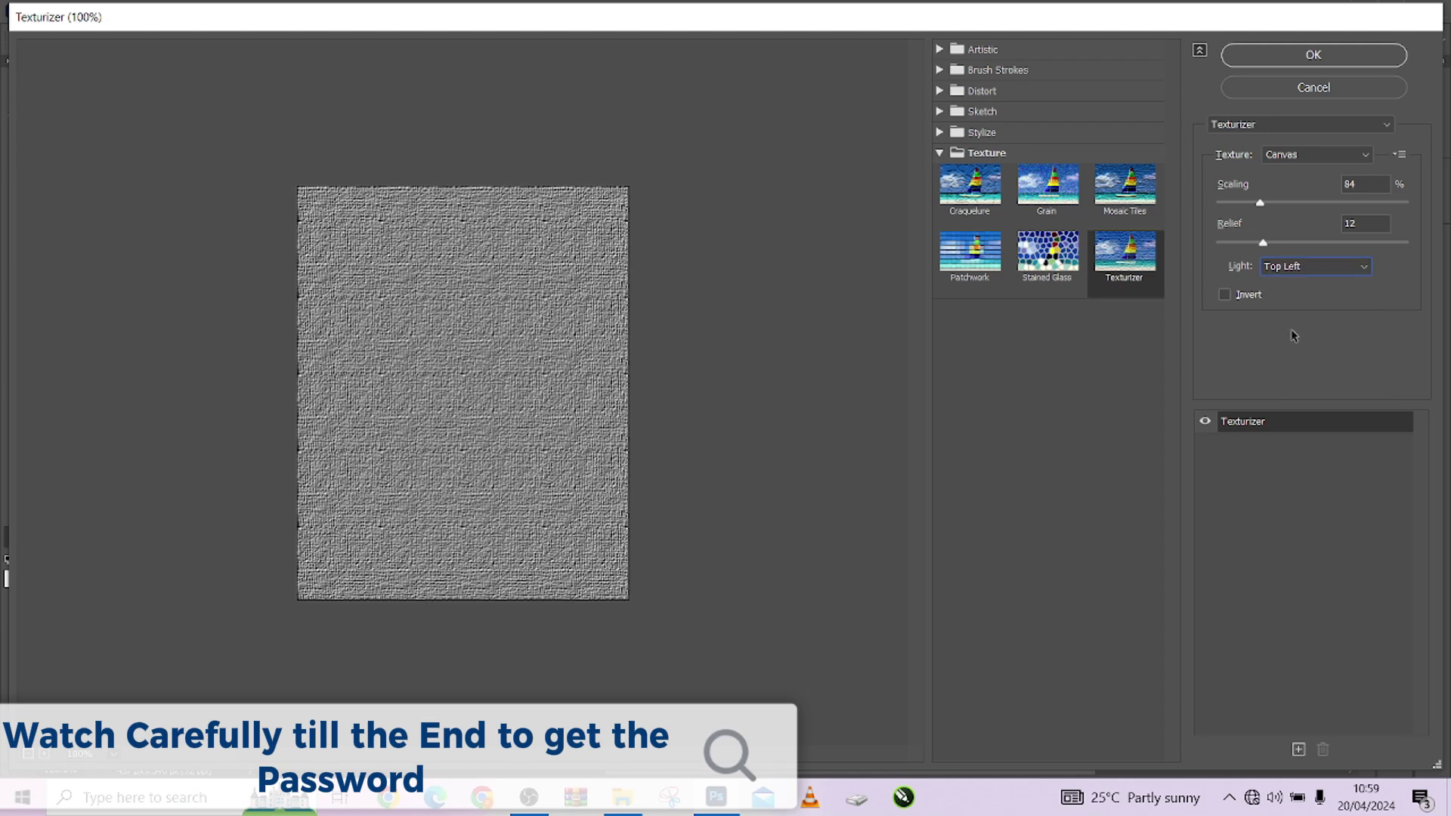
- Reduce the Texturizer Scaling to 54 and Relief to 5
scroll(529, 340, "up", 1)
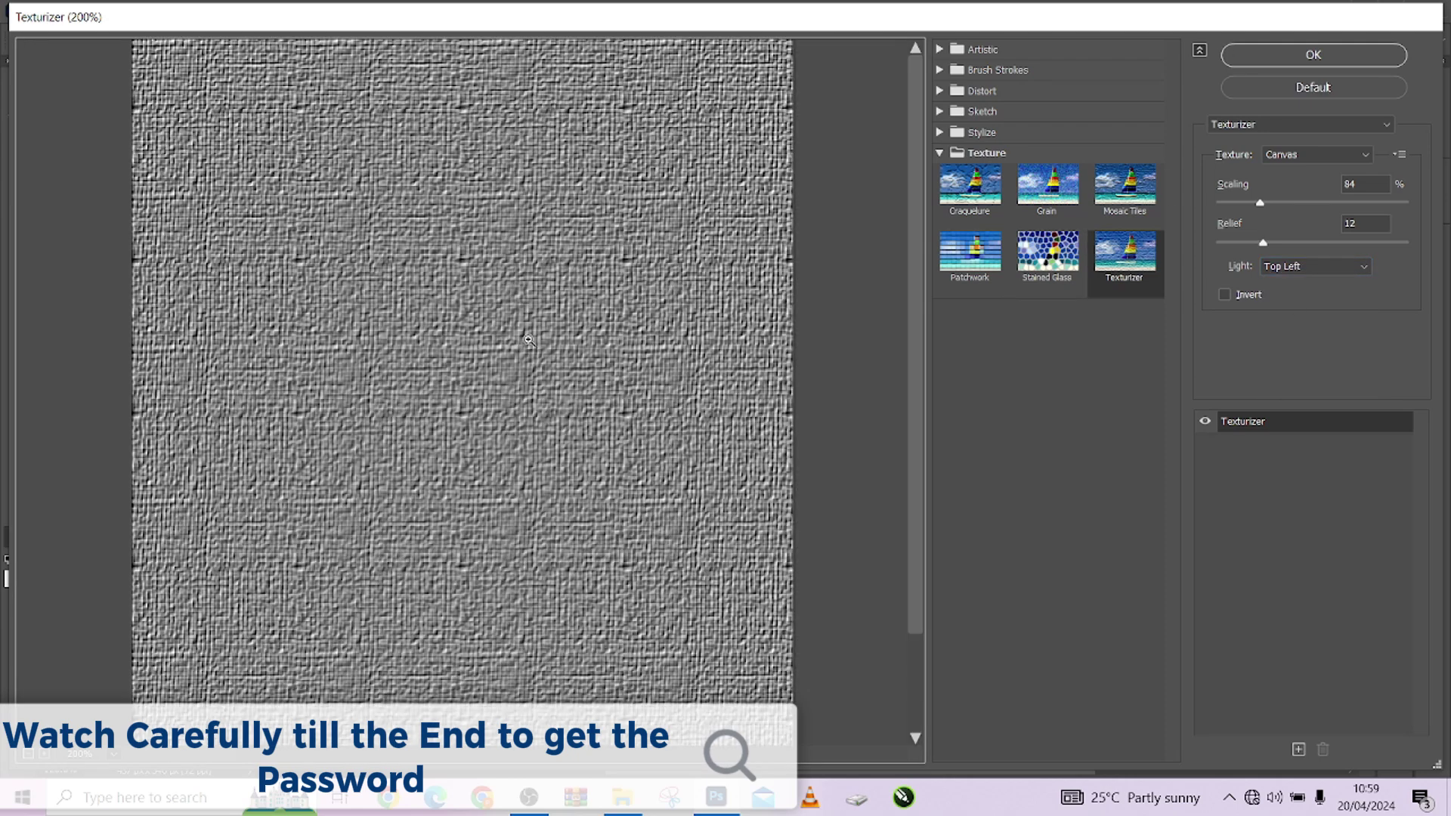
left_click_drag(1259, 202, 1314, 204)
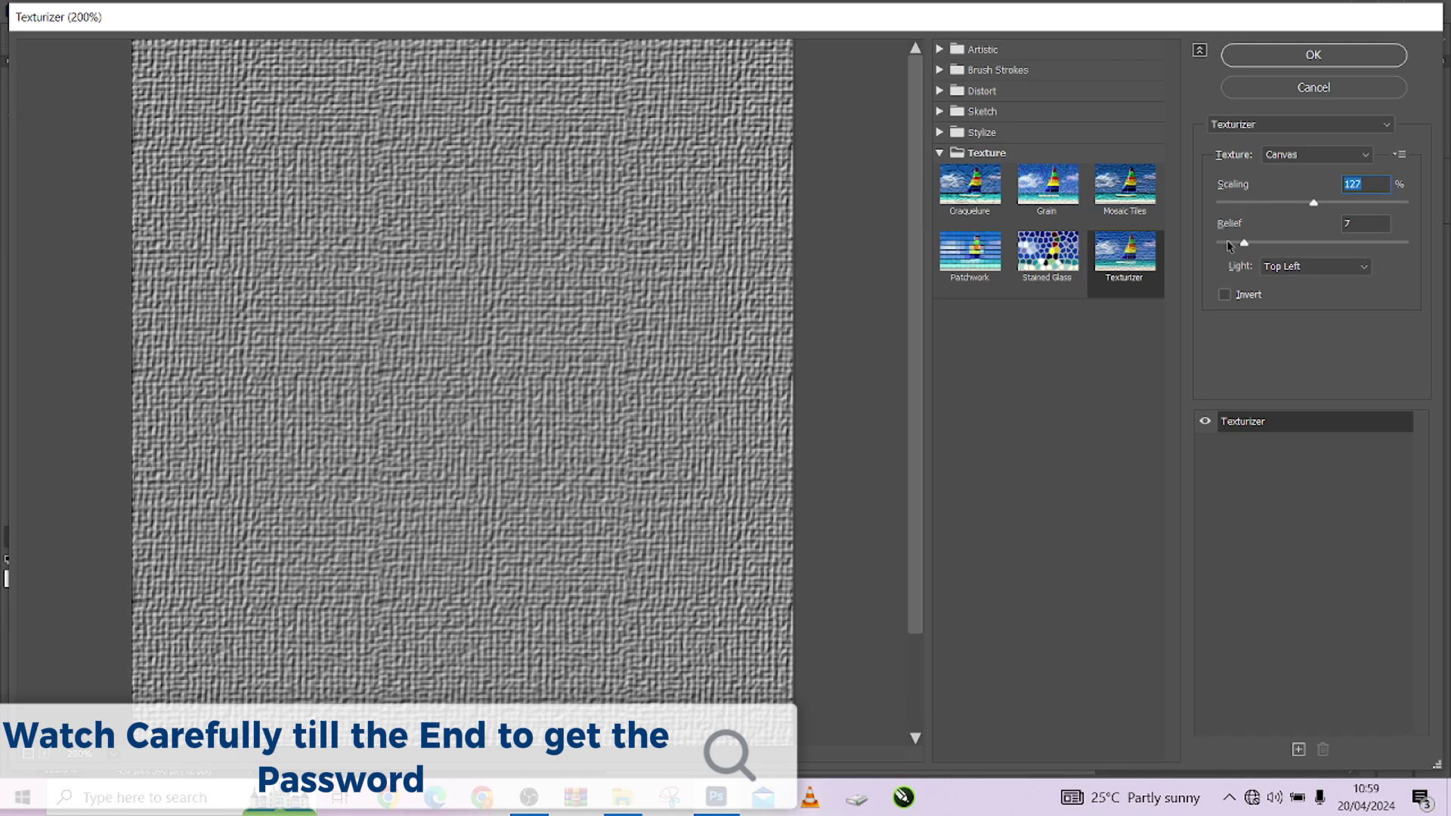
left_click(1227, 242)
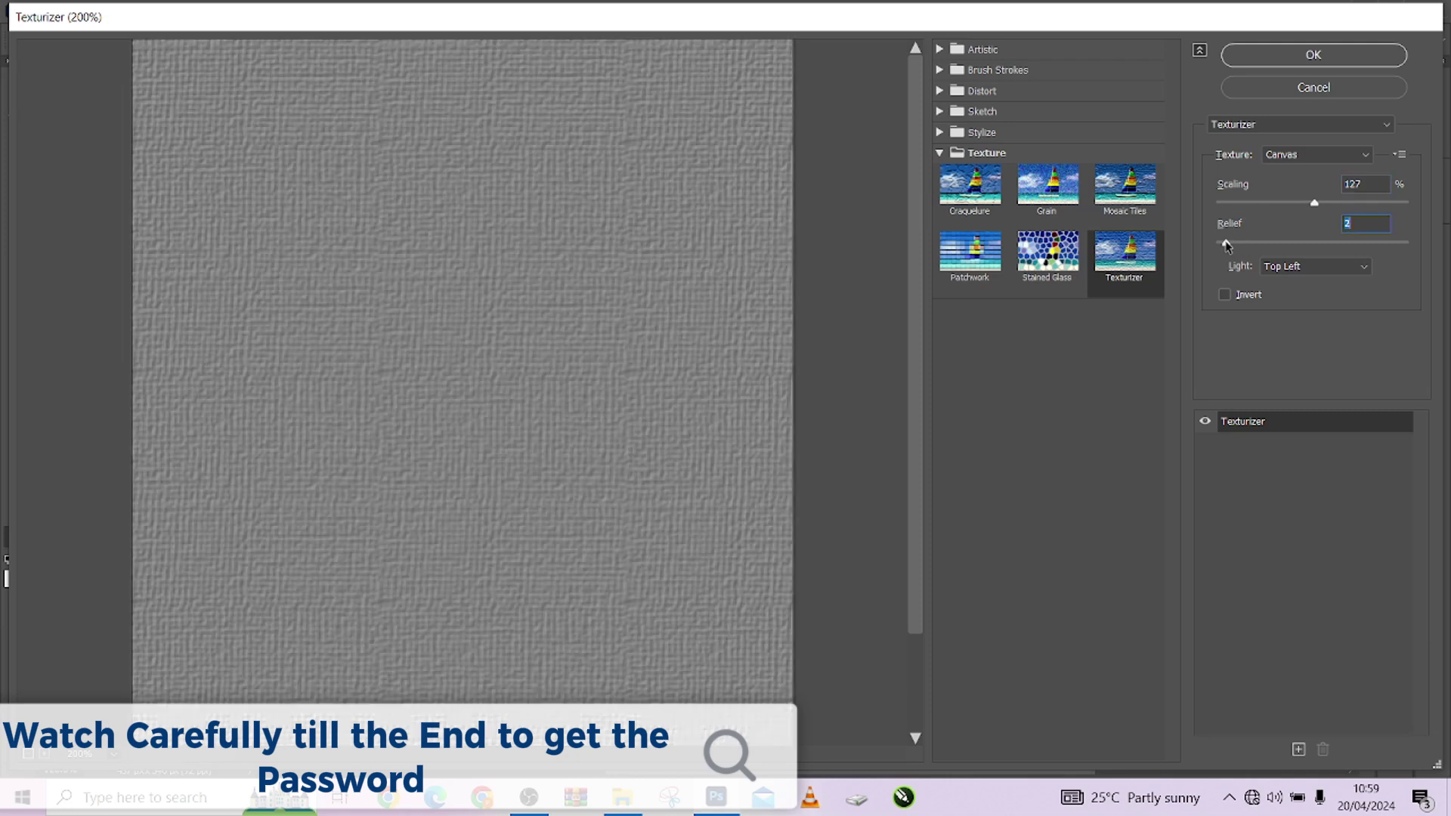
left_click_drag(1226, 244, 1217, 205)
left_click(1224, 203)
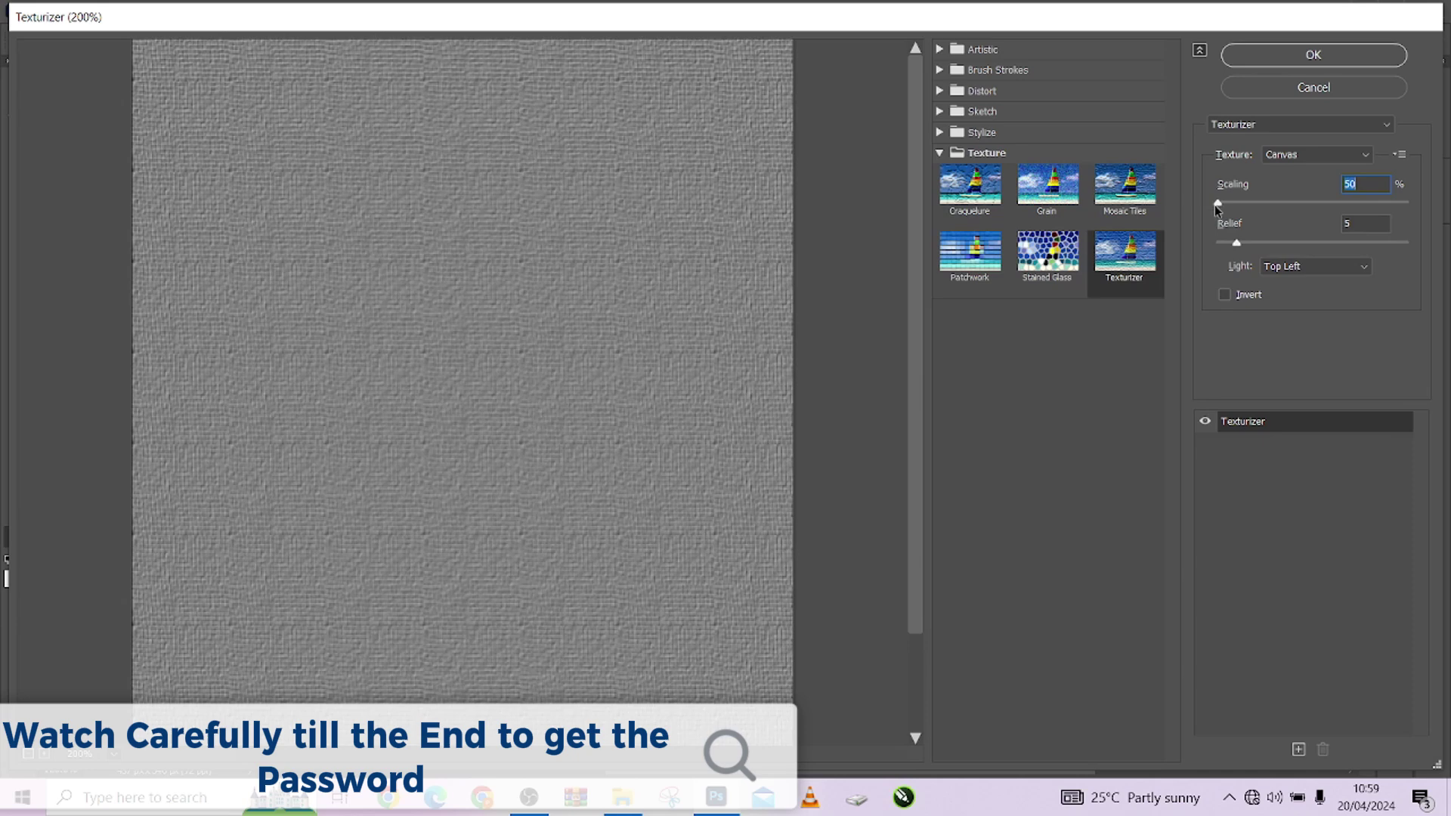
left_click_drag(1218, 205, 1222, 203)
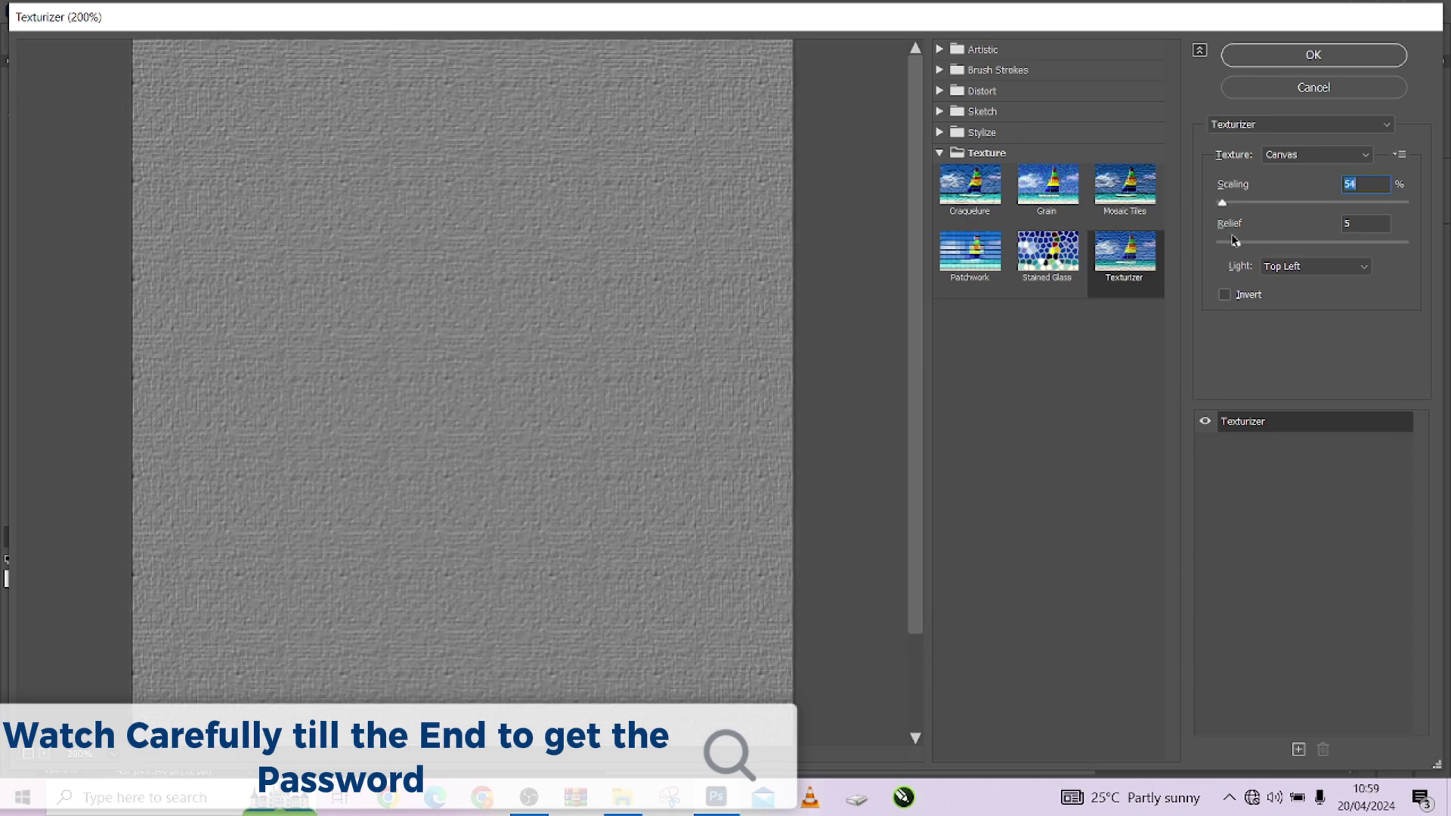
- Apply the Texturizer, then reopen it, raise Scaling to 58 and reapply it
left_click(1301, 59)
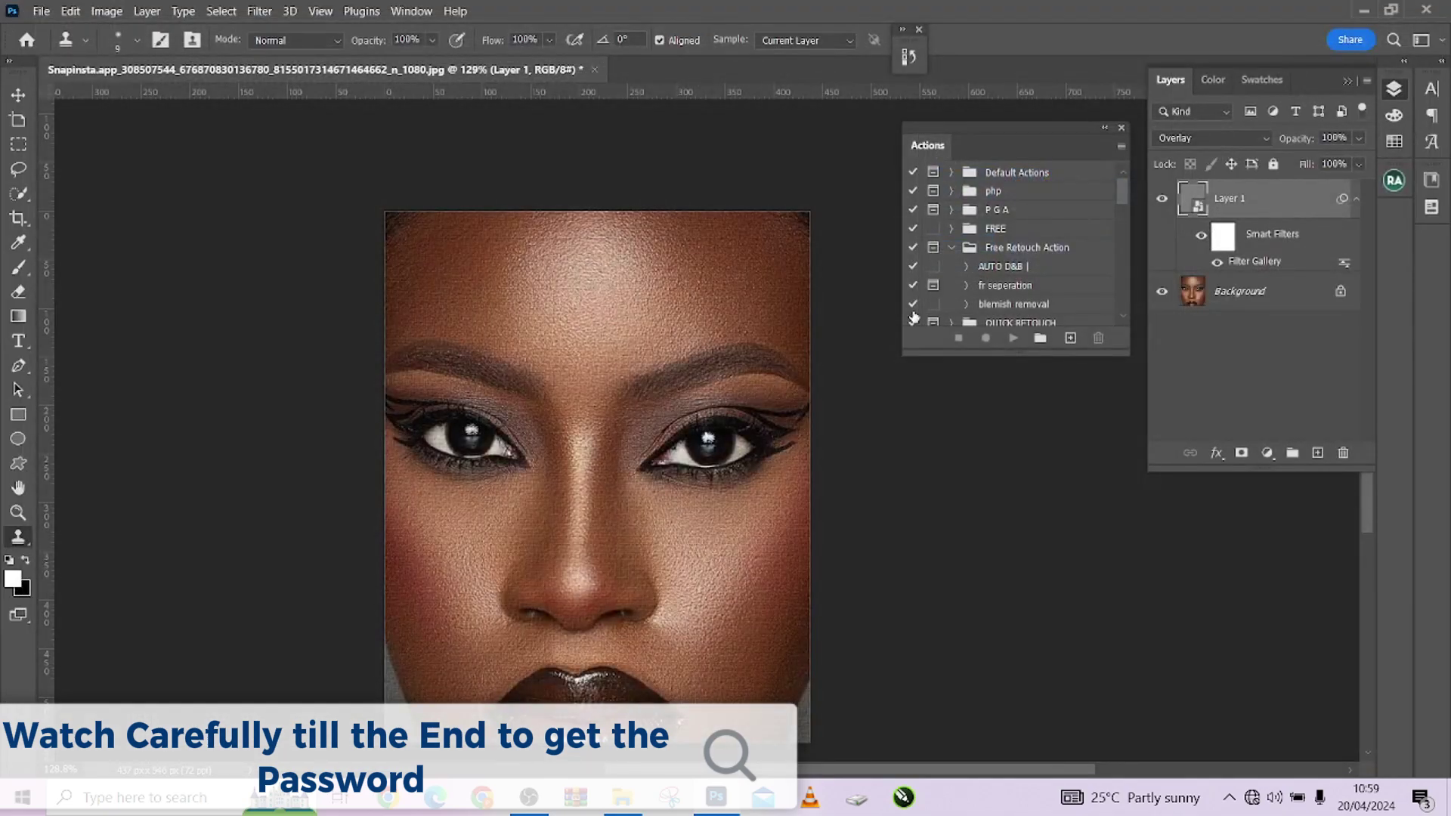
scroll(669, 384, "up", 3)
scroll(731, 294, "down", 1)
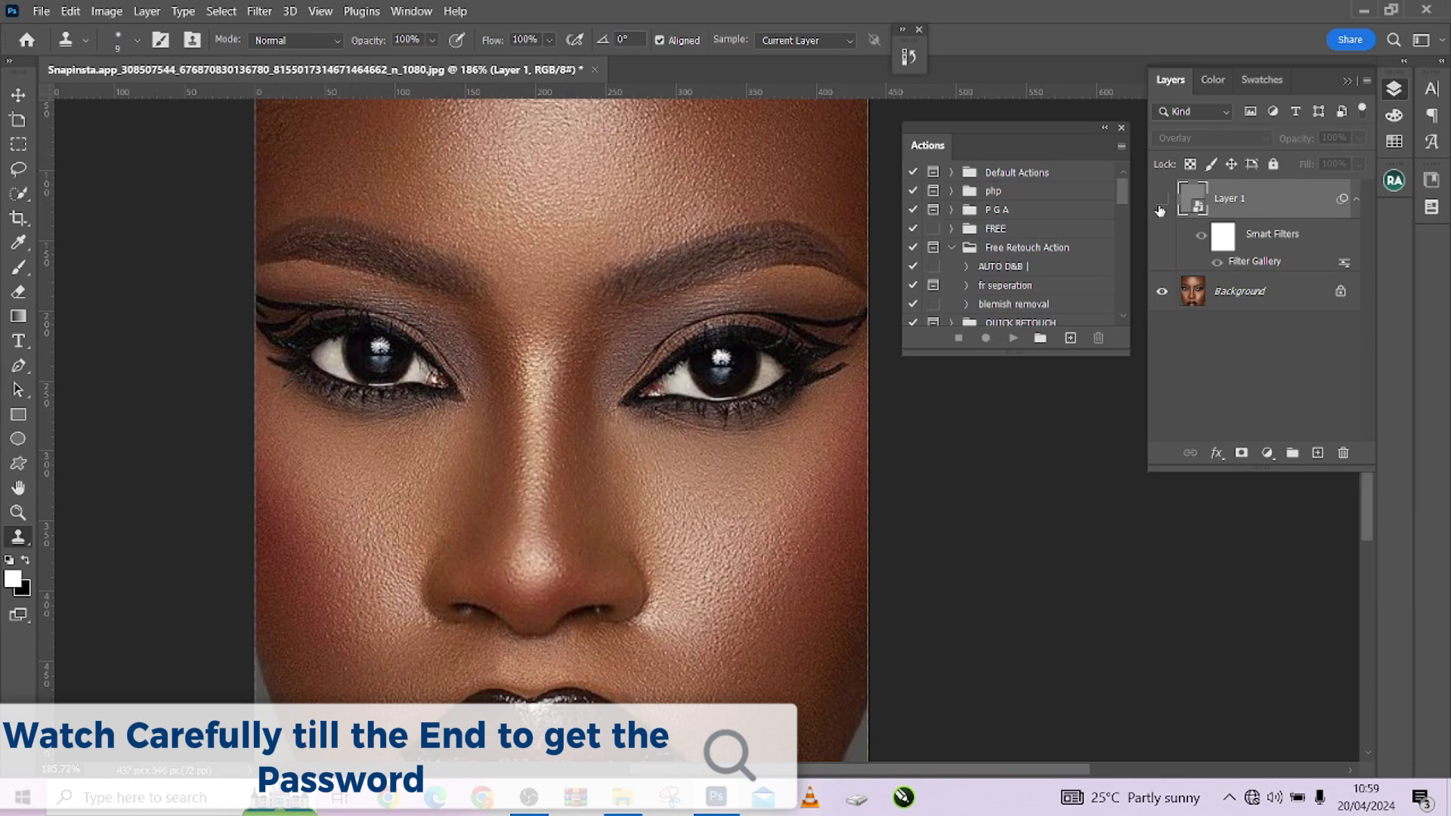
double_click(1254, 262)
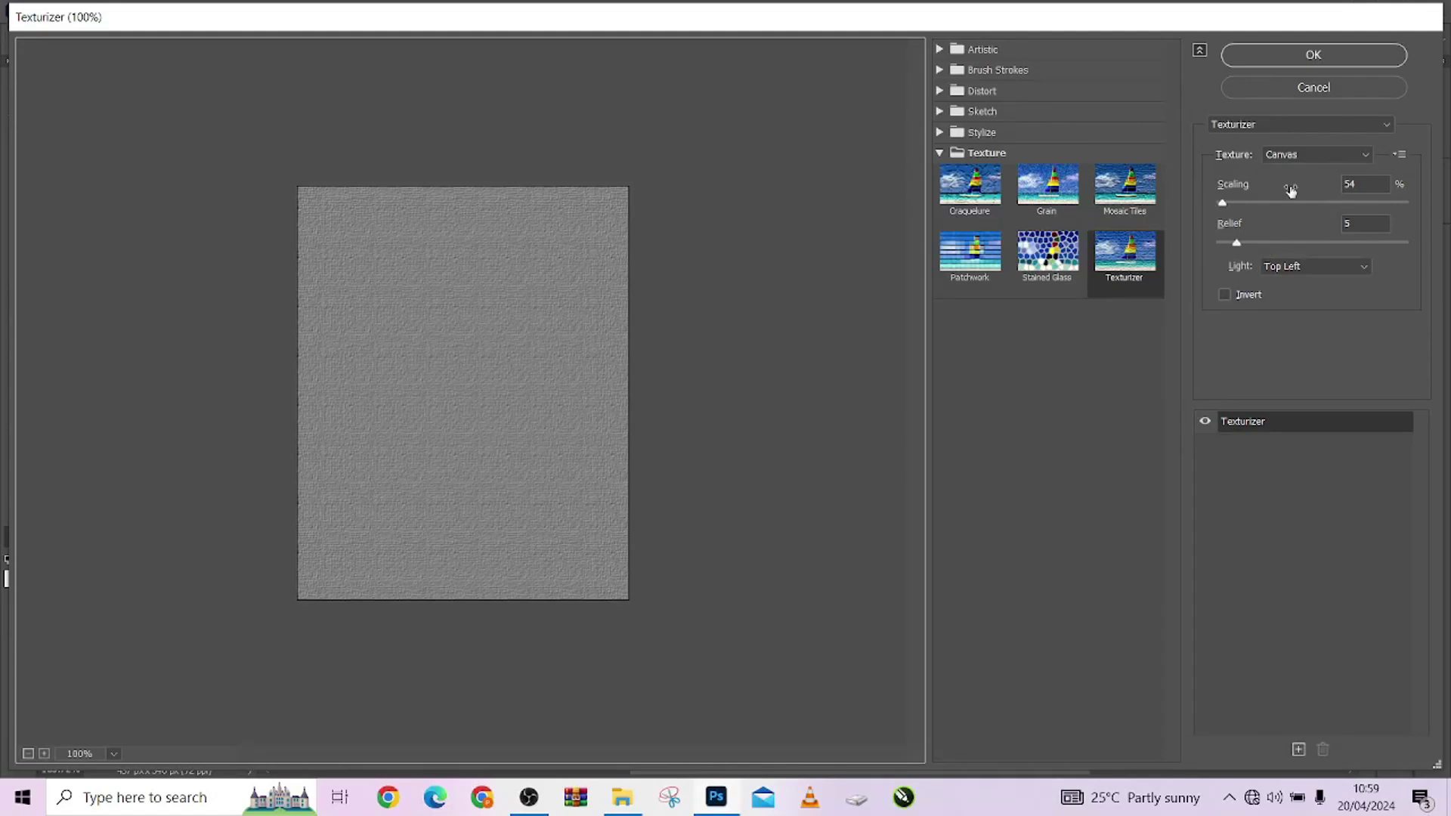
left_click_drag(1224, 201, 1227, 203)
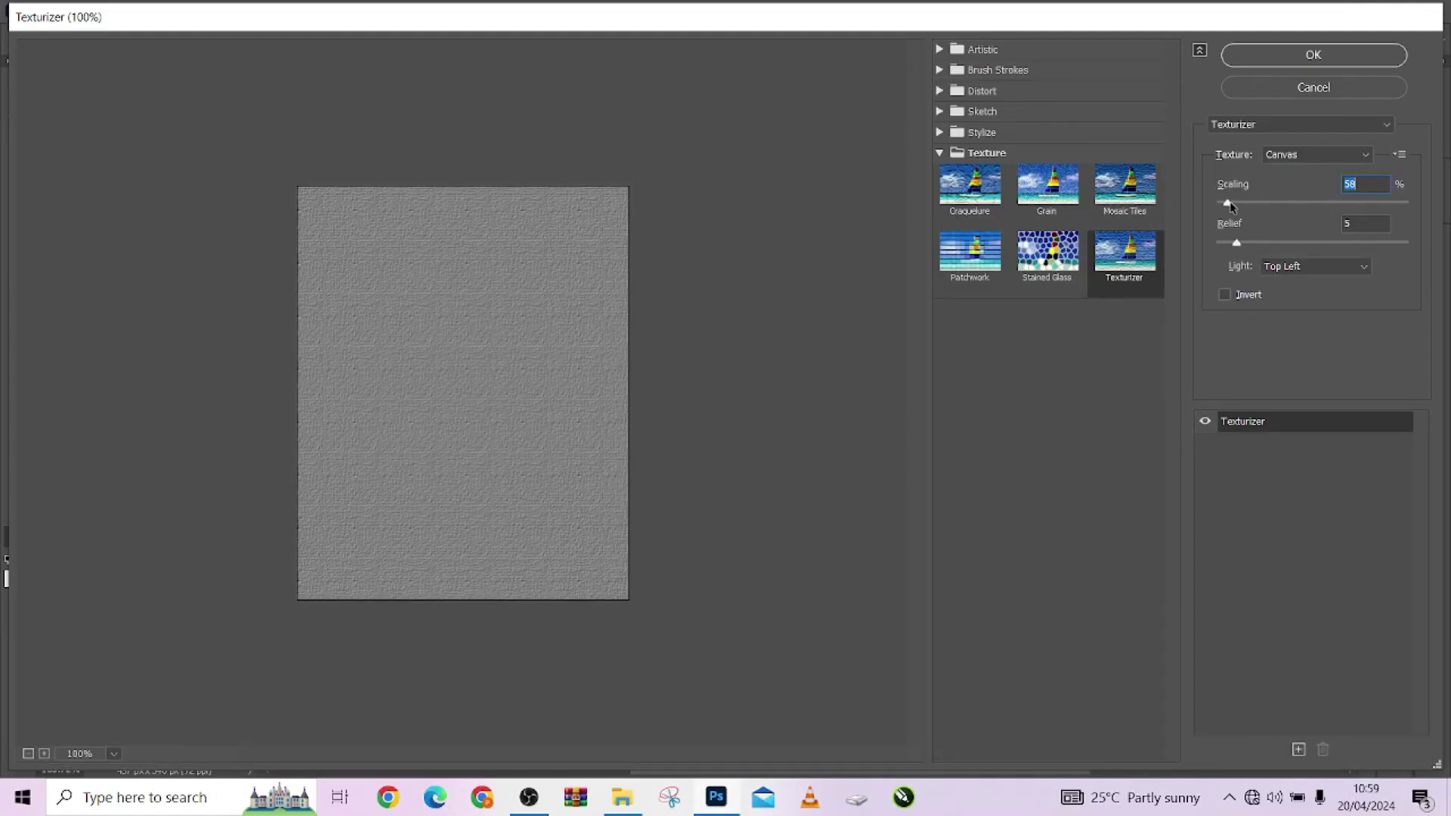
left_click(1311, 59)
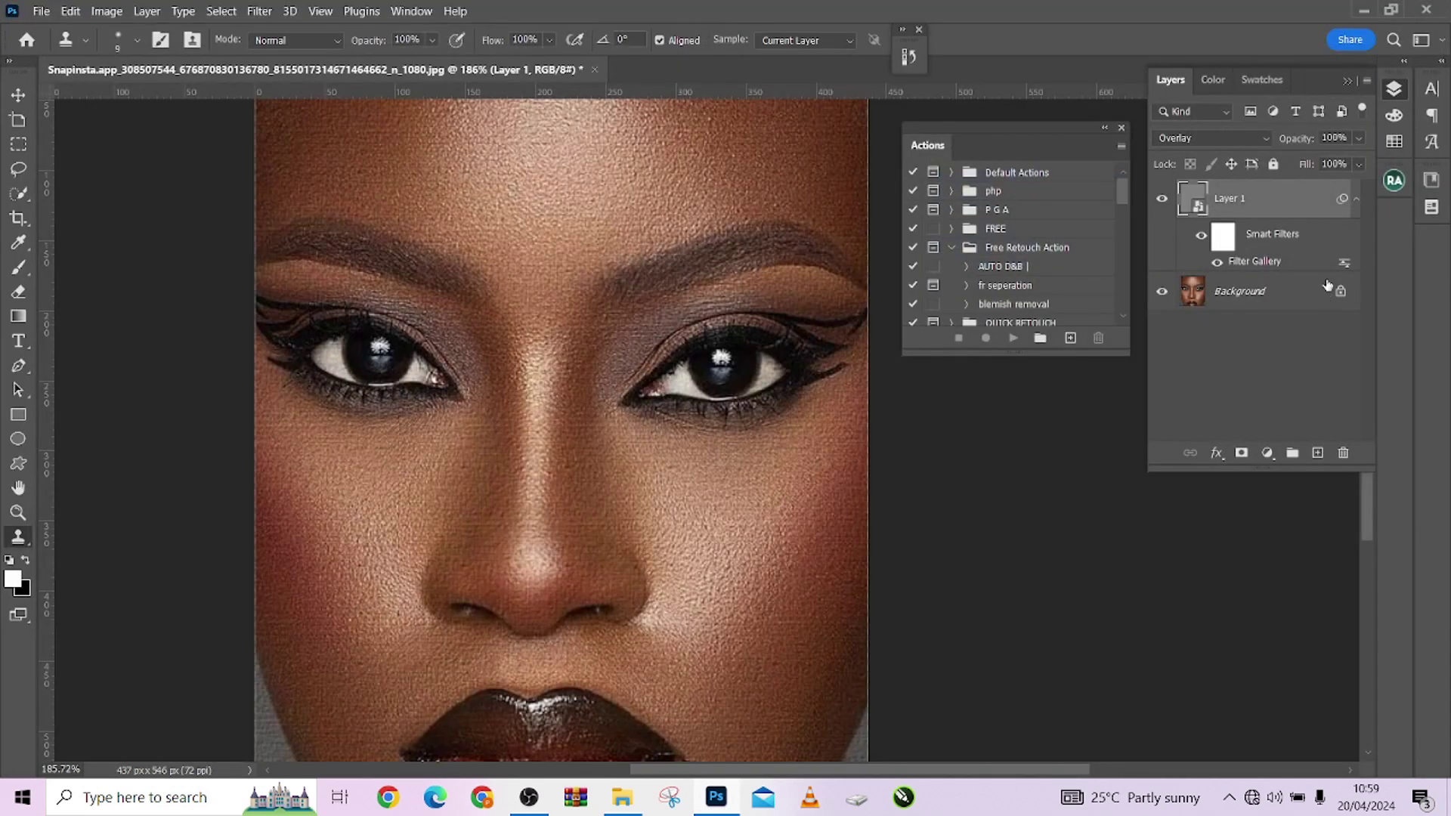
- Add a High Pass smart filter to Layer 1 with a 110.0-pixel radius
left_click(260, 12)
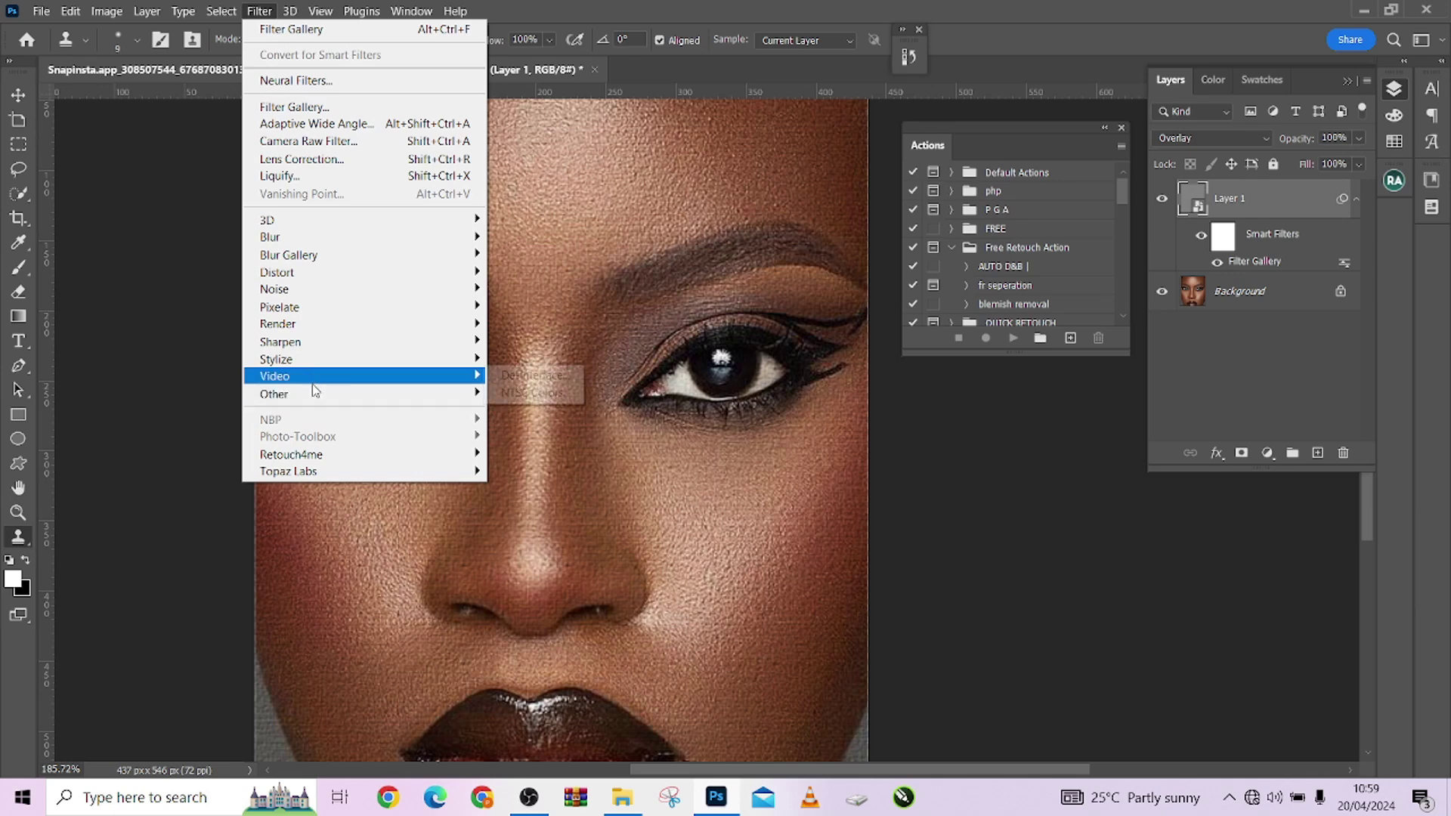
mouse_move(313, 394)
left_click(532, 412)
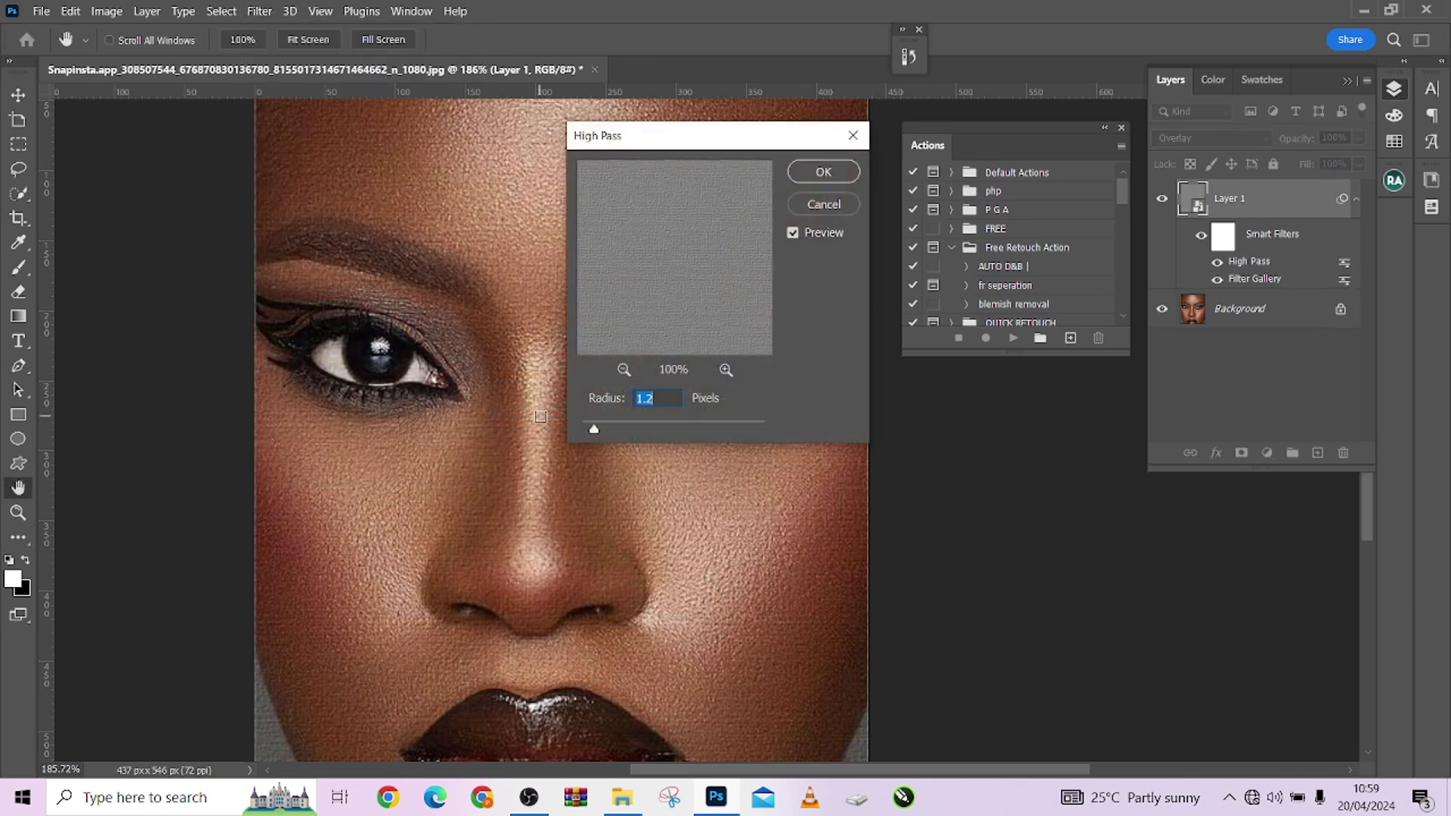
left_click_drag(682, 140, 865, 147)
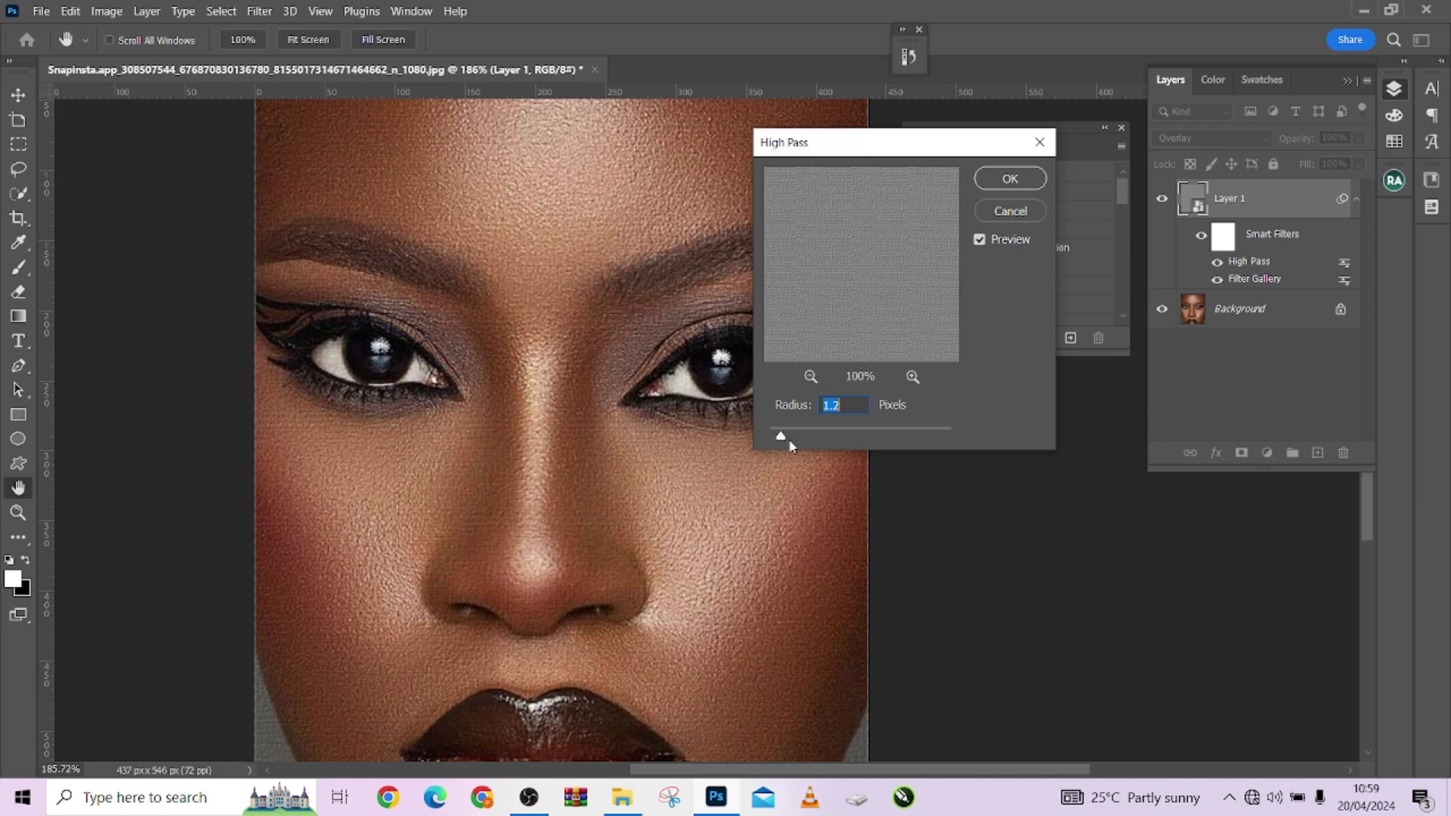
left_click_drag(780, 434, 935, 445)
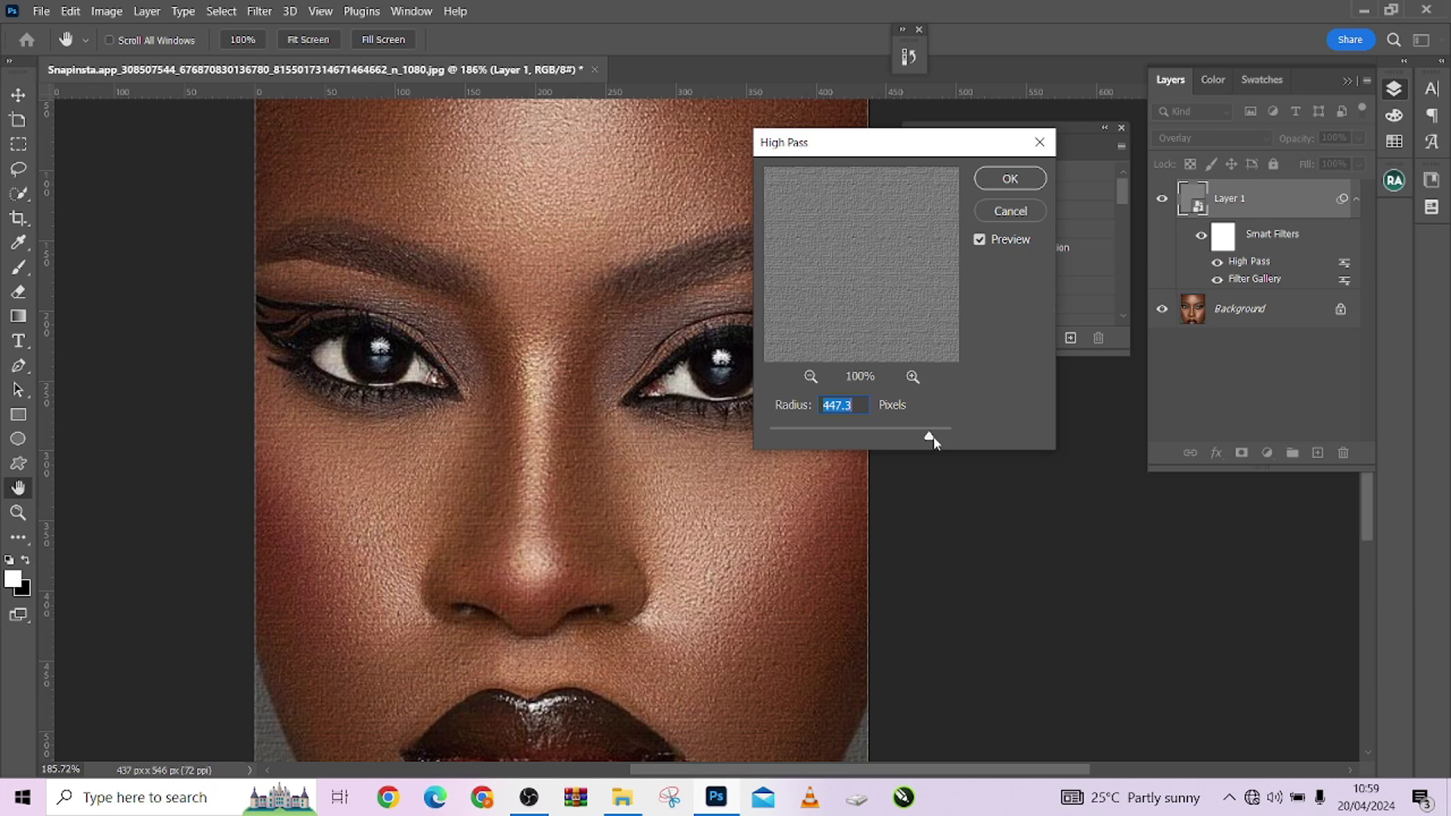
left_click_drag(908, 429, 890, 436)
left_click(993, 186)
key("s")
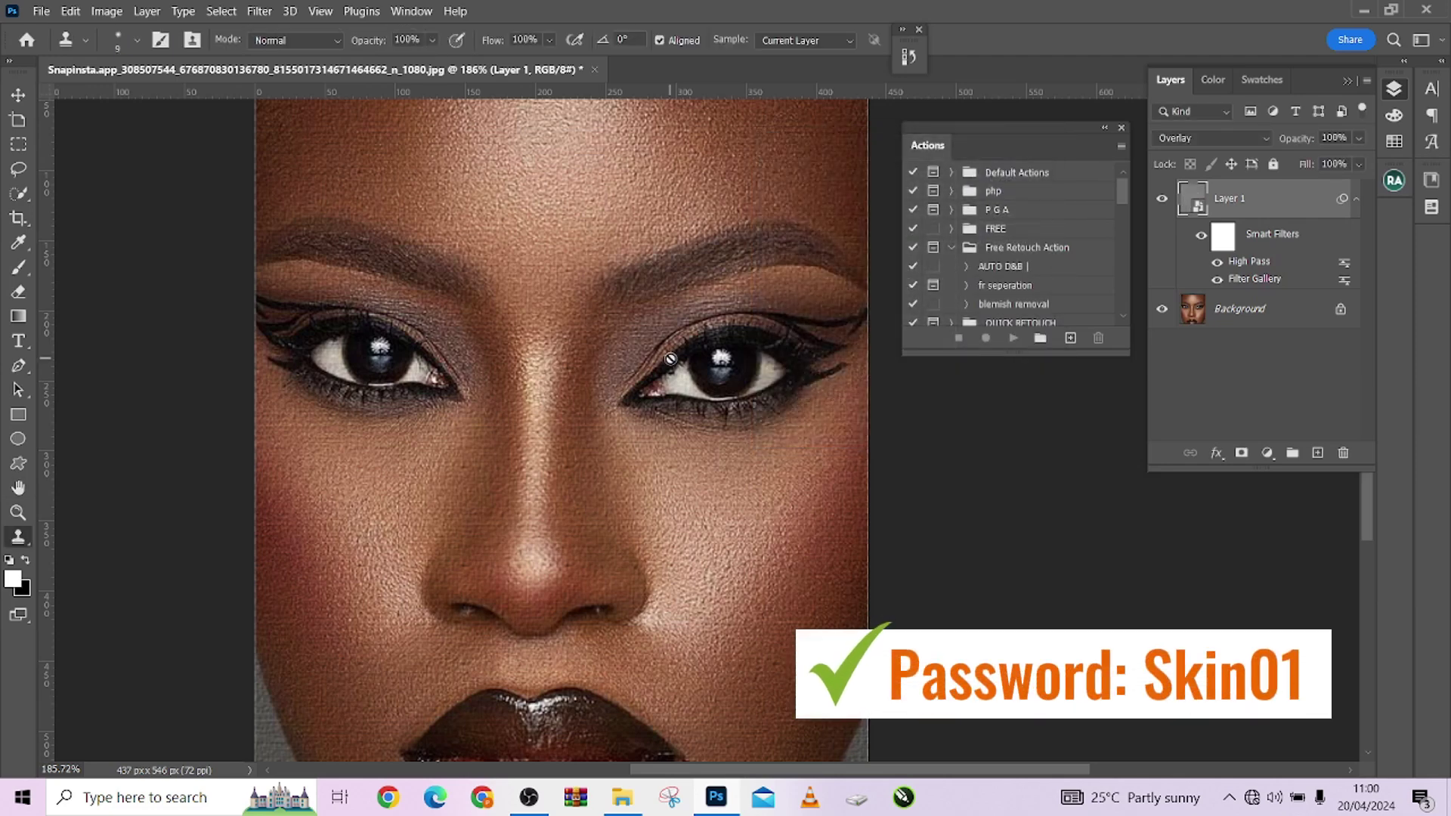
left_click(1167, 204)
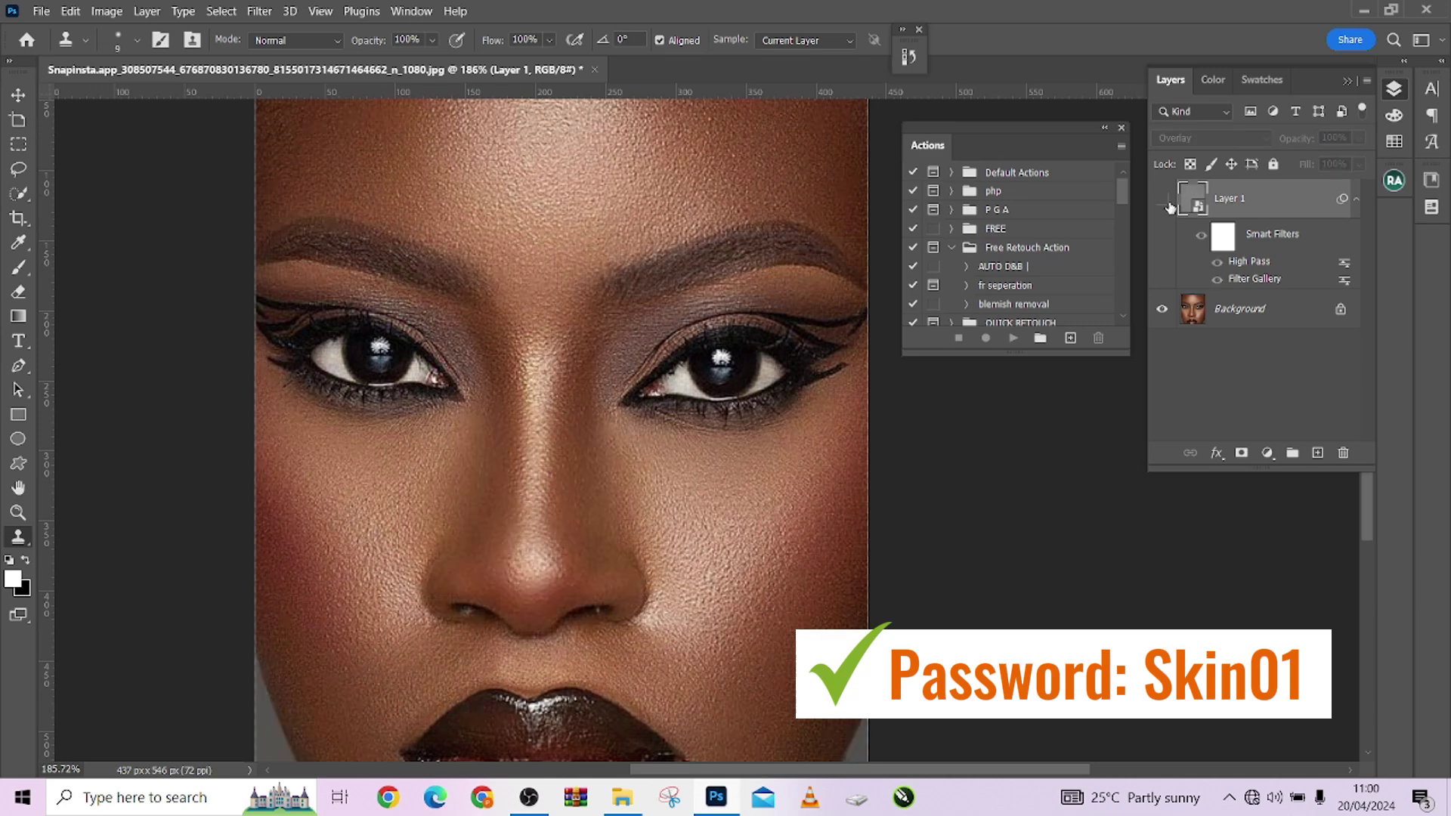
left_click(1168, 204)
left_click(1167, 204)
left_click(1167, 204)
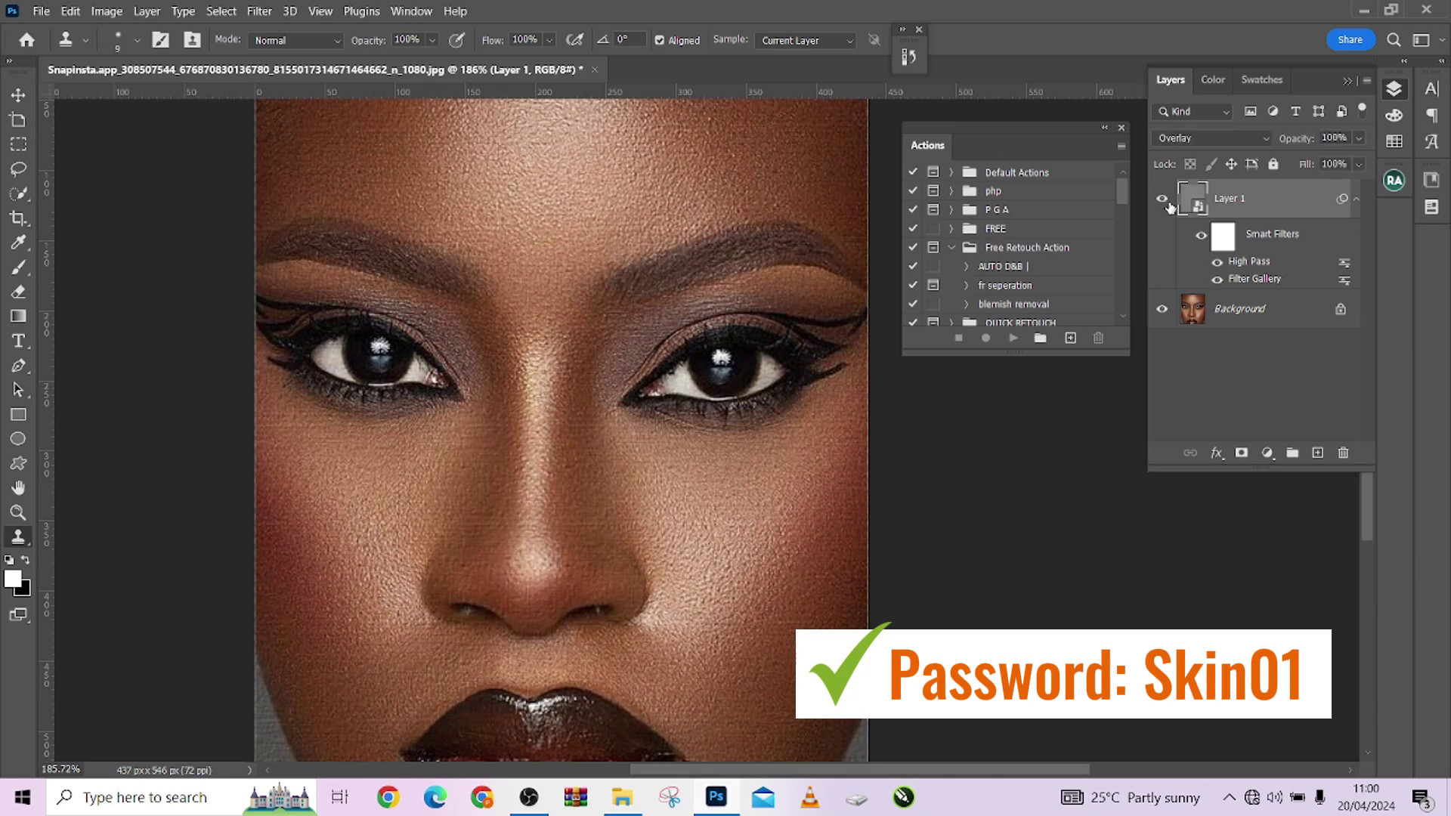
left_click(1168, 204)
left_click(1168, 204)
left_click(1167, 204)
left_click(1167, 204)
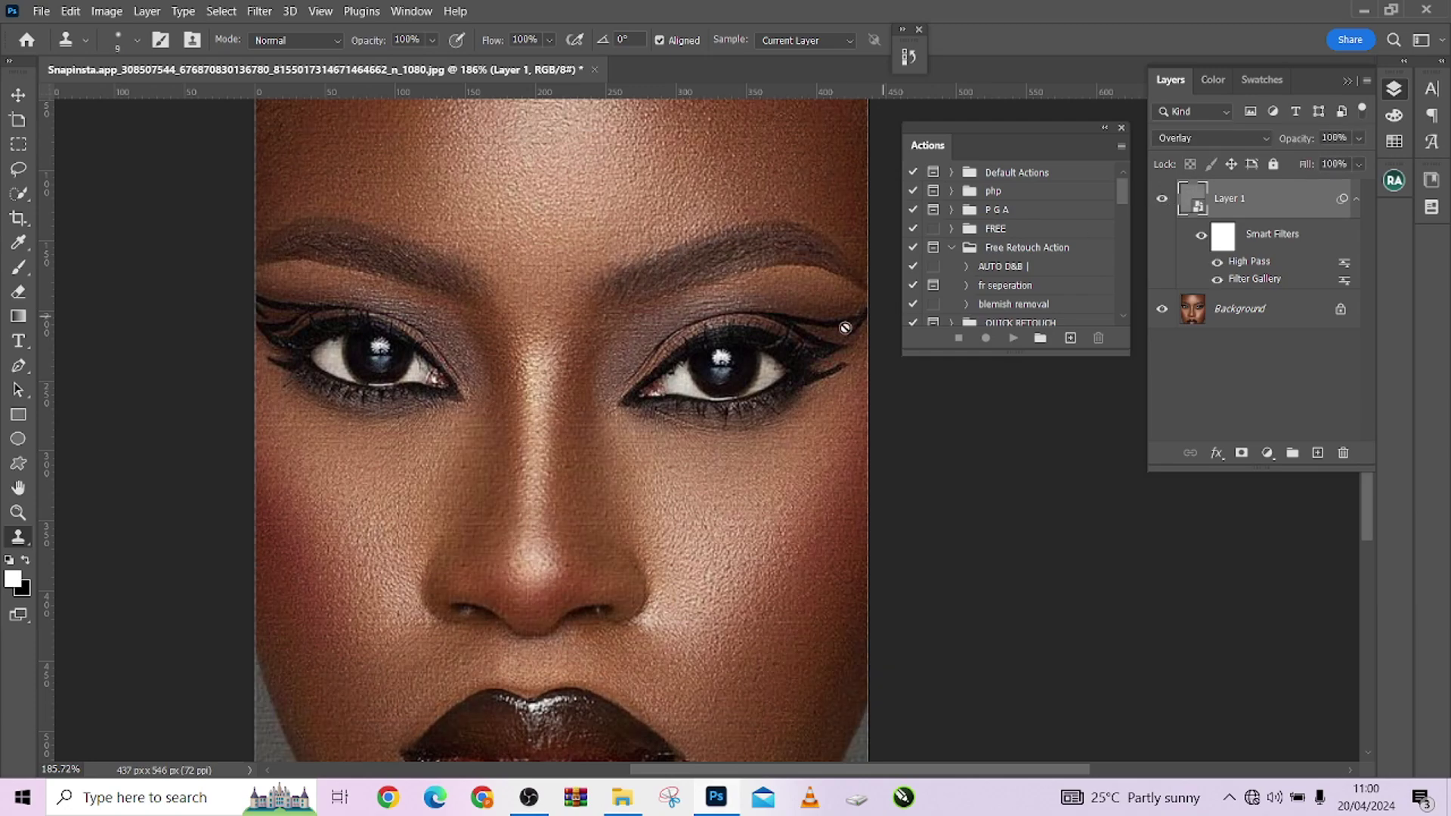
scroll(680, 467, "up", 5)
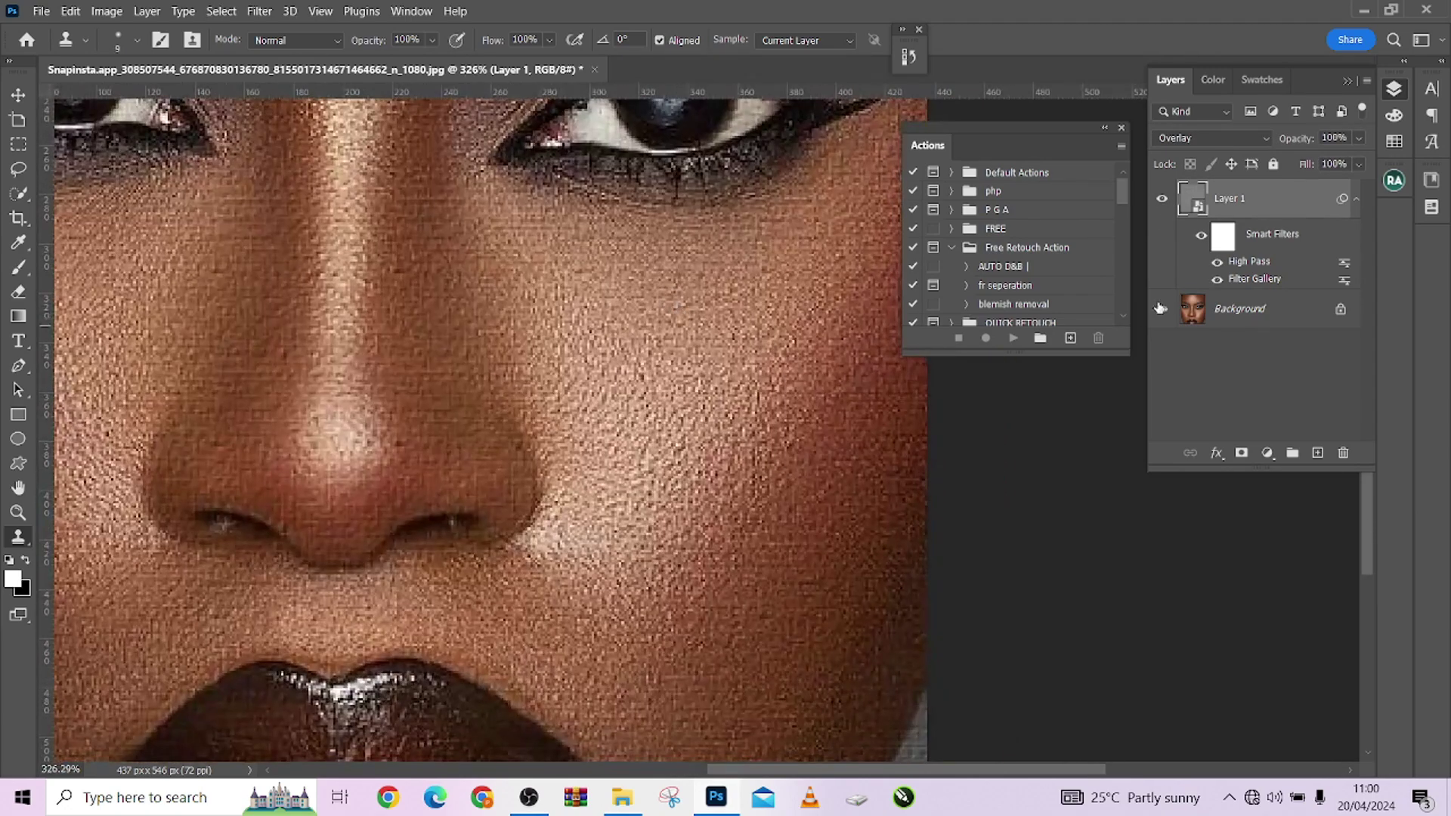
left_click(1163, 199)
left_click(1164, 201)
scroll(683, 358, "down", 8)
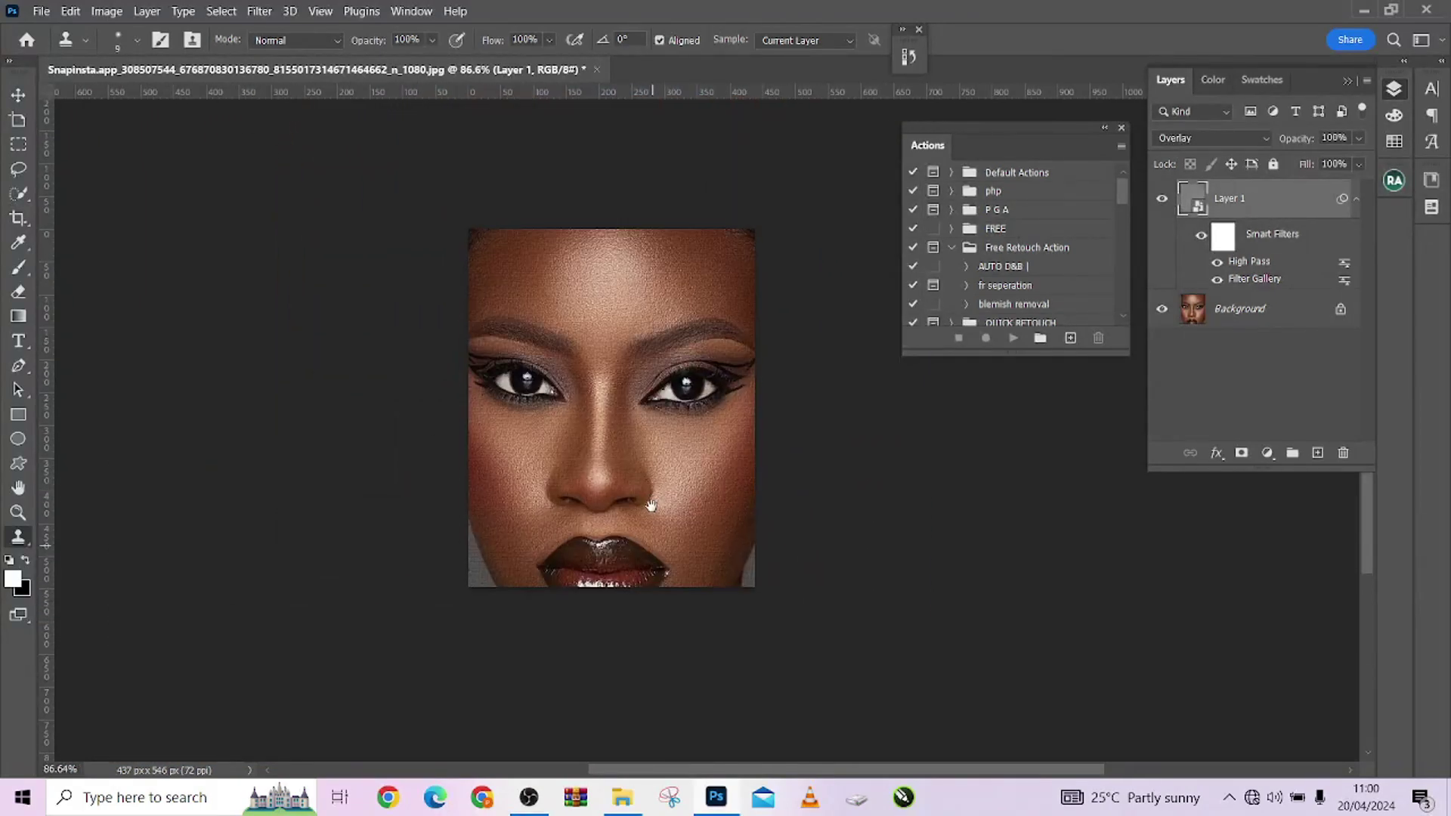
scroll(634, 302, "up", 3)
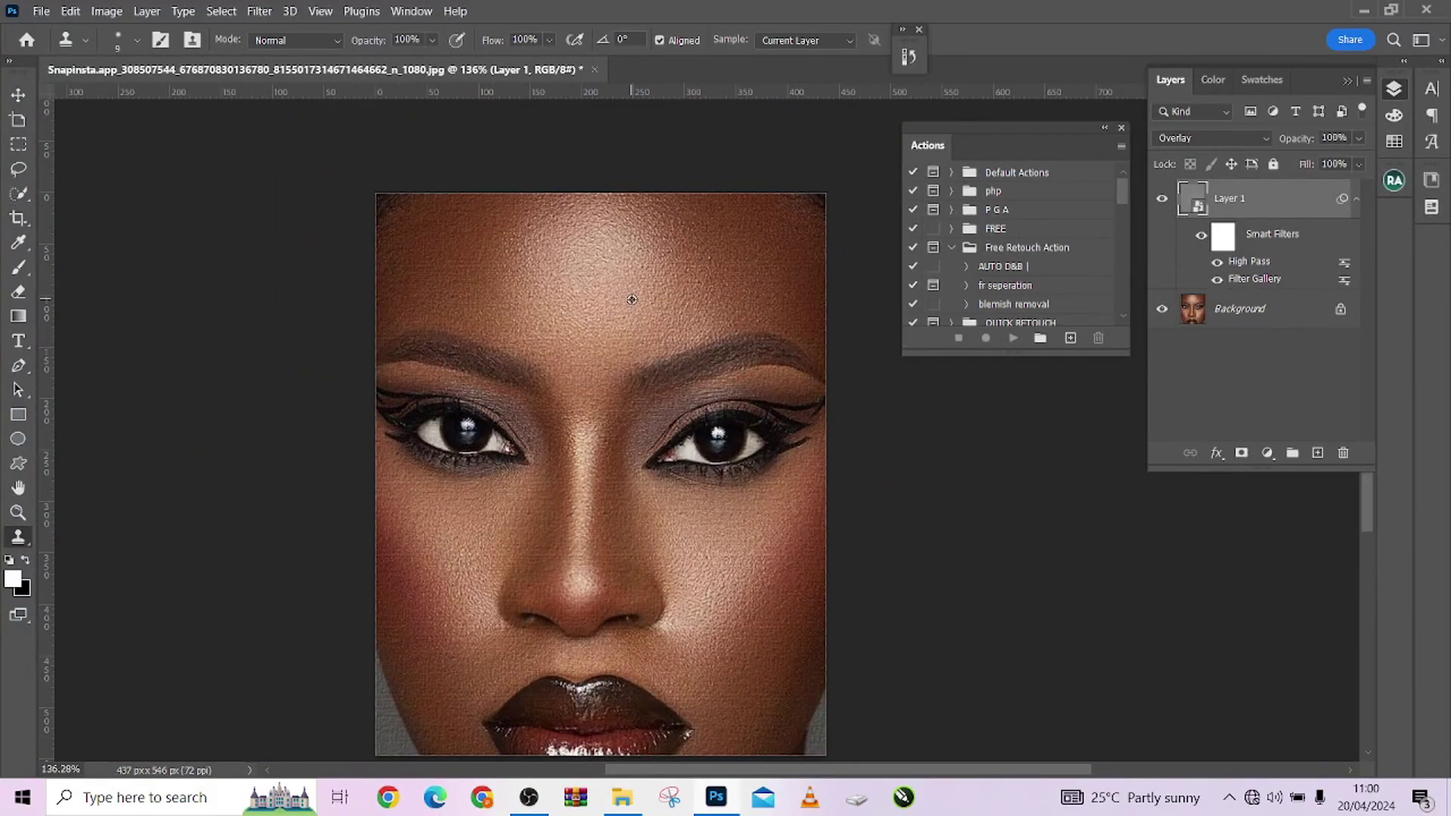
- Dismiss the Clone Stamp error, duplicate the Background, hide Layer 1 and mask the copy
left_click(552, 321)
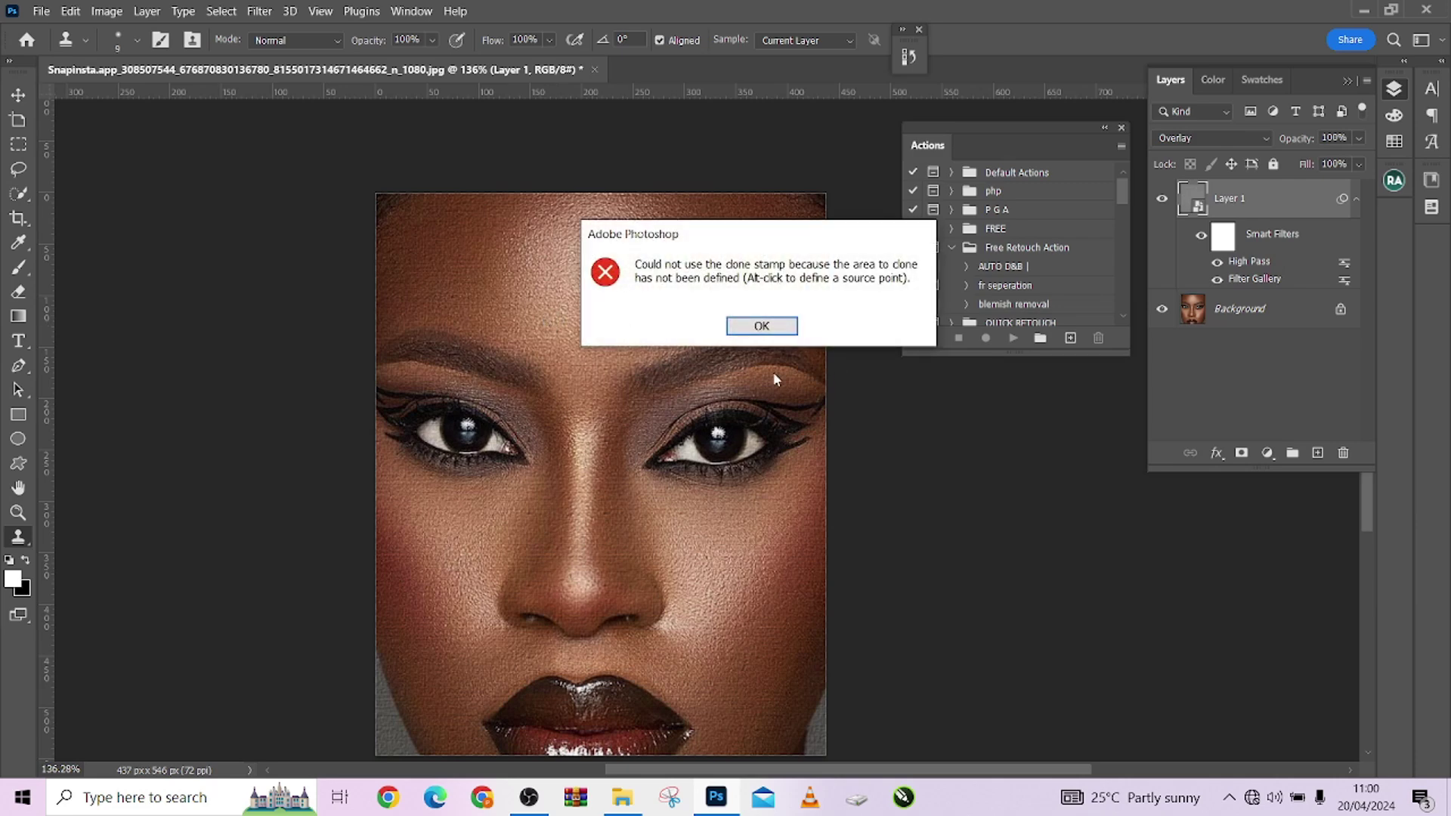
left_click(762, 326)
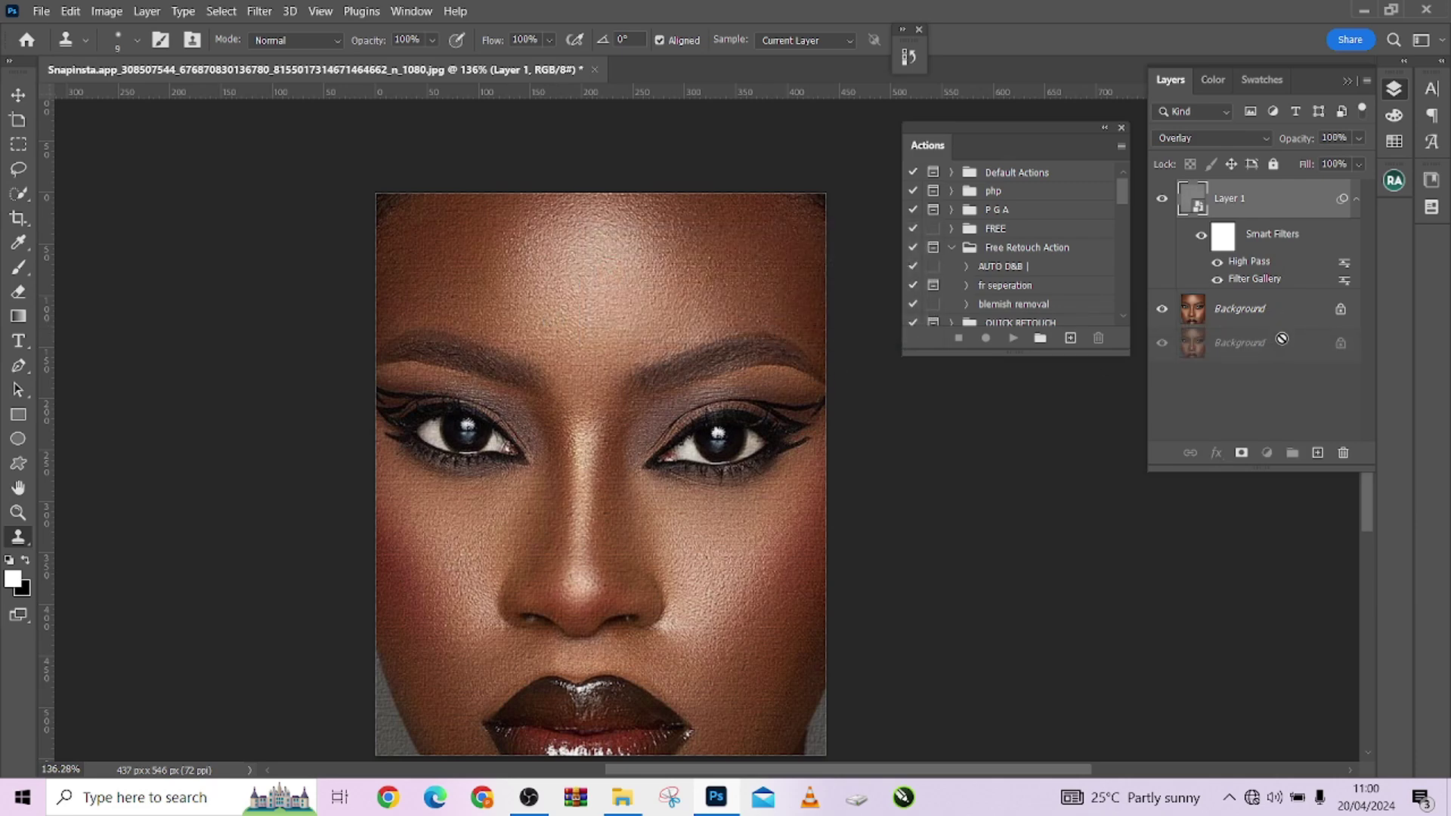
left_click_drag(1322, 316, 1322, 454)
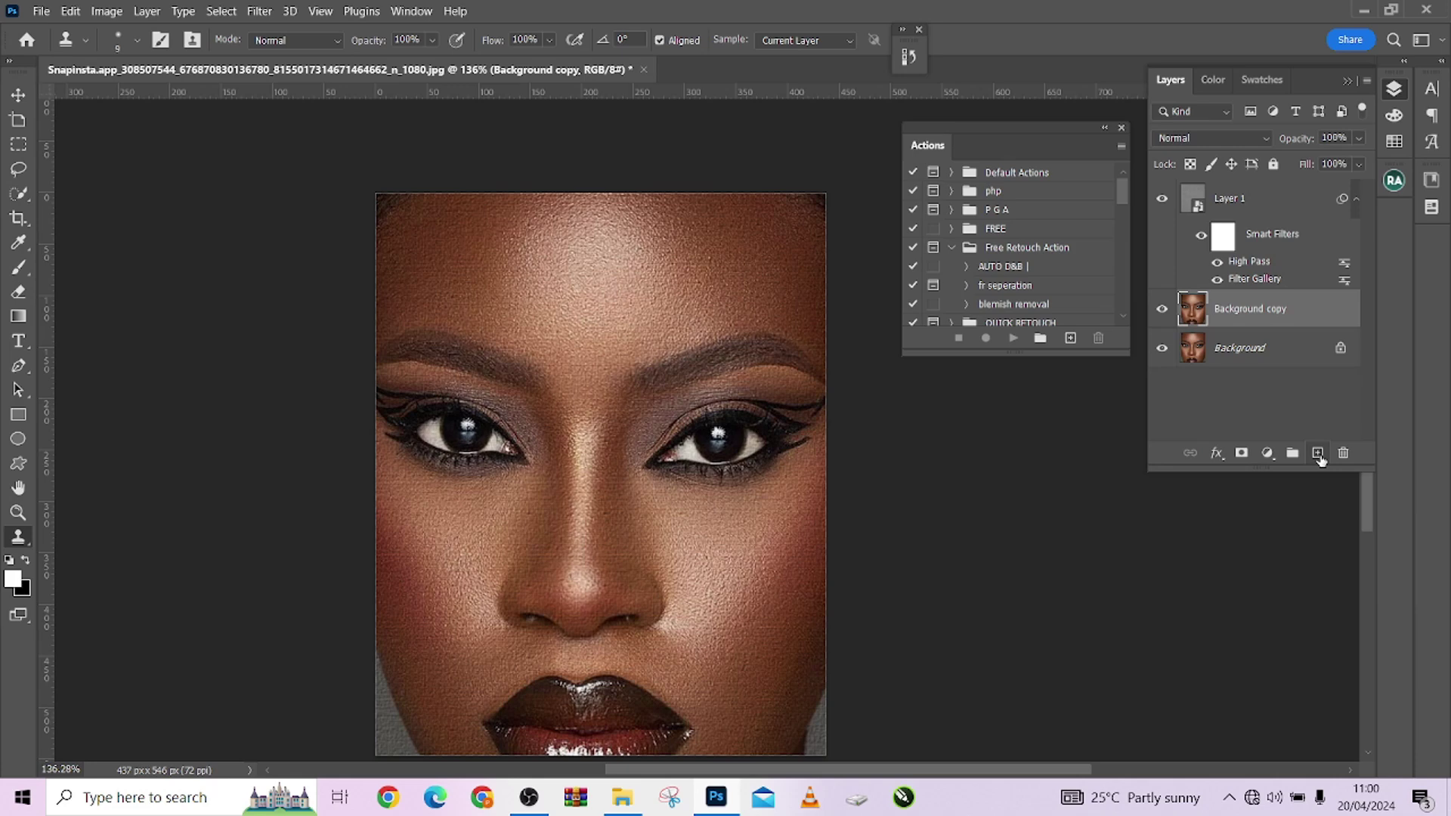
left_click(1164, 201)
left_click(1241, 452)
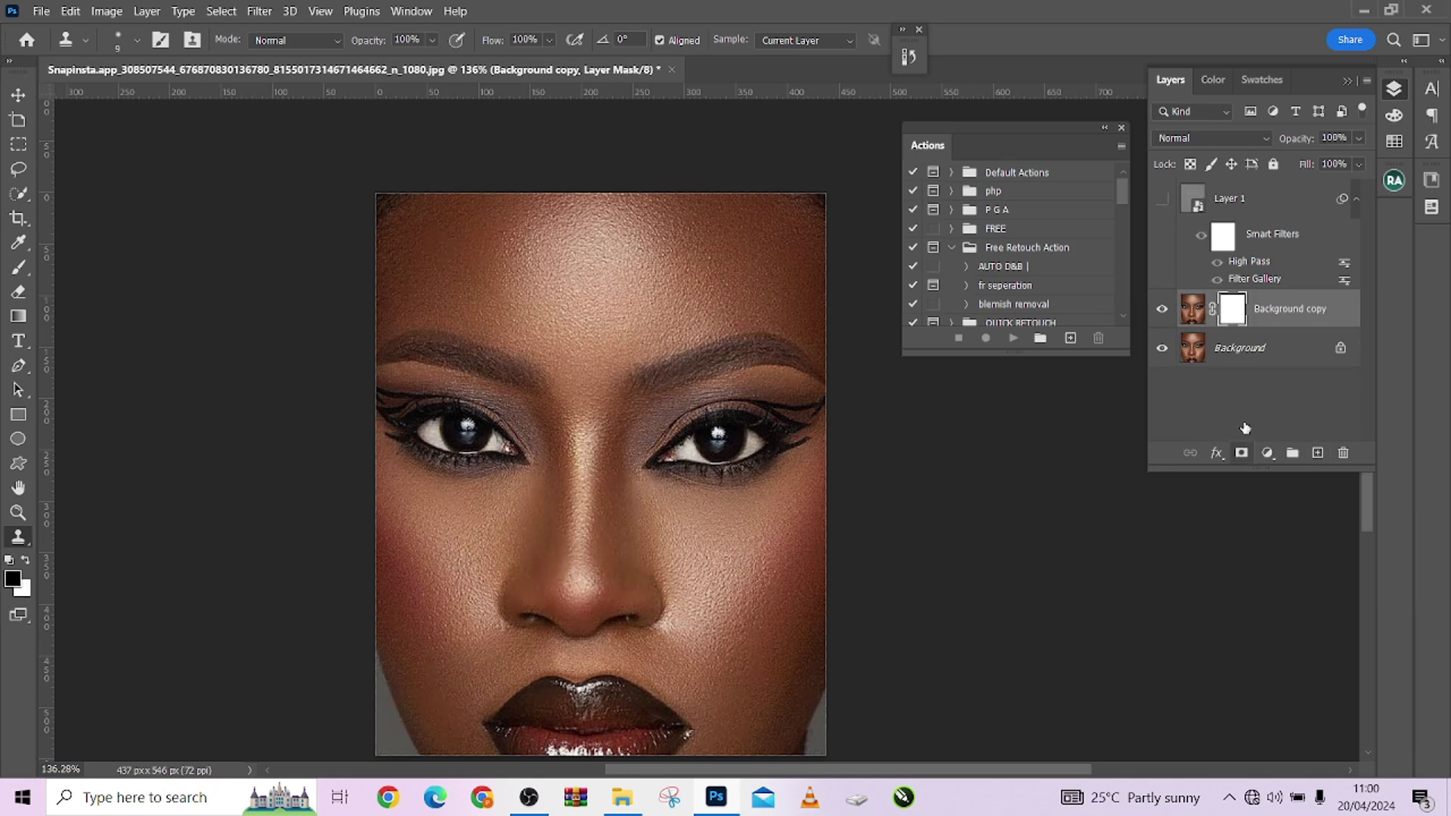
- Select Skin Tones via Color Range with fuzziness around 22 and make it the mask
left_click(220, 12)
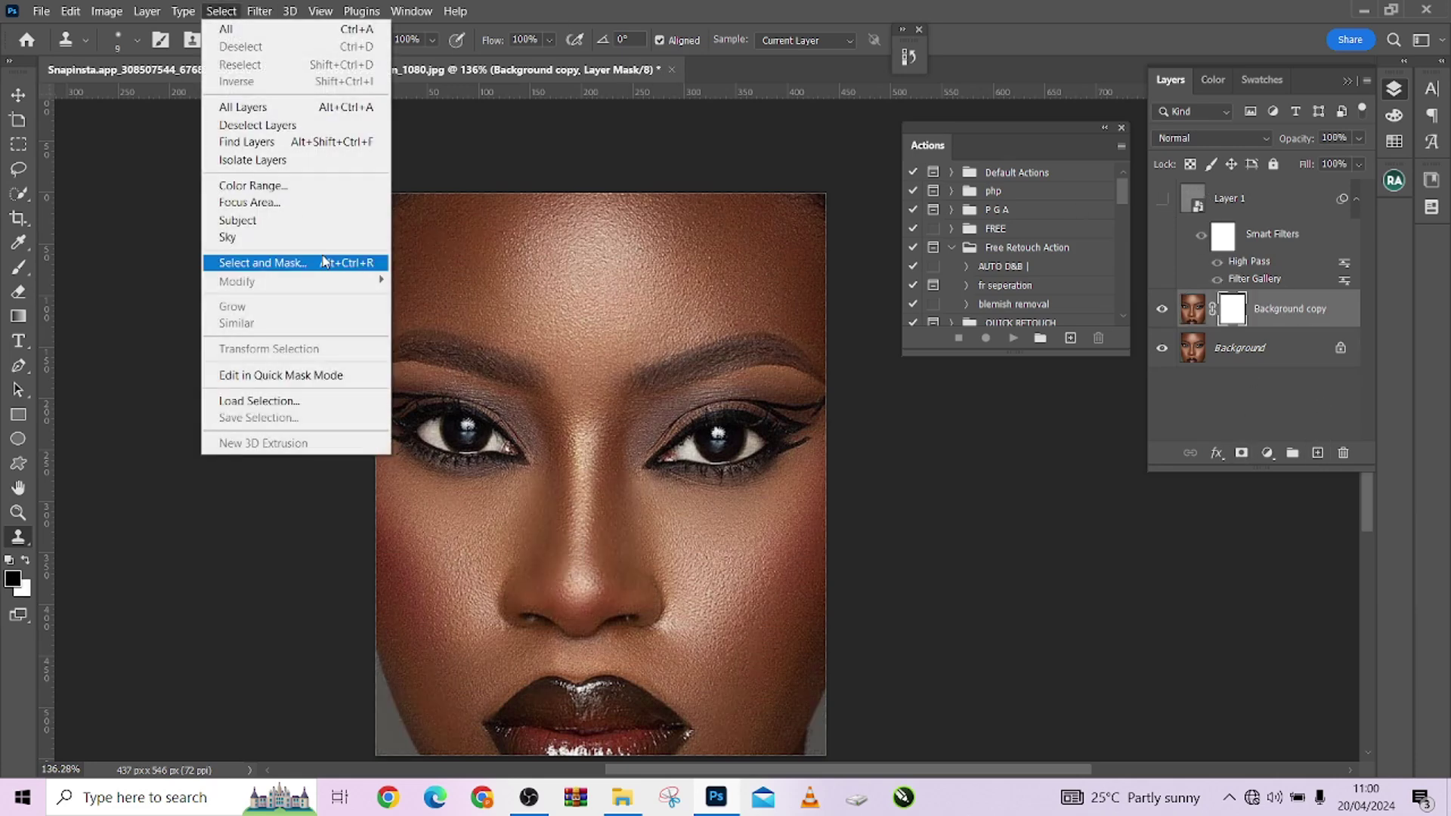
left_click(304, 192)
left_click(960, 105)
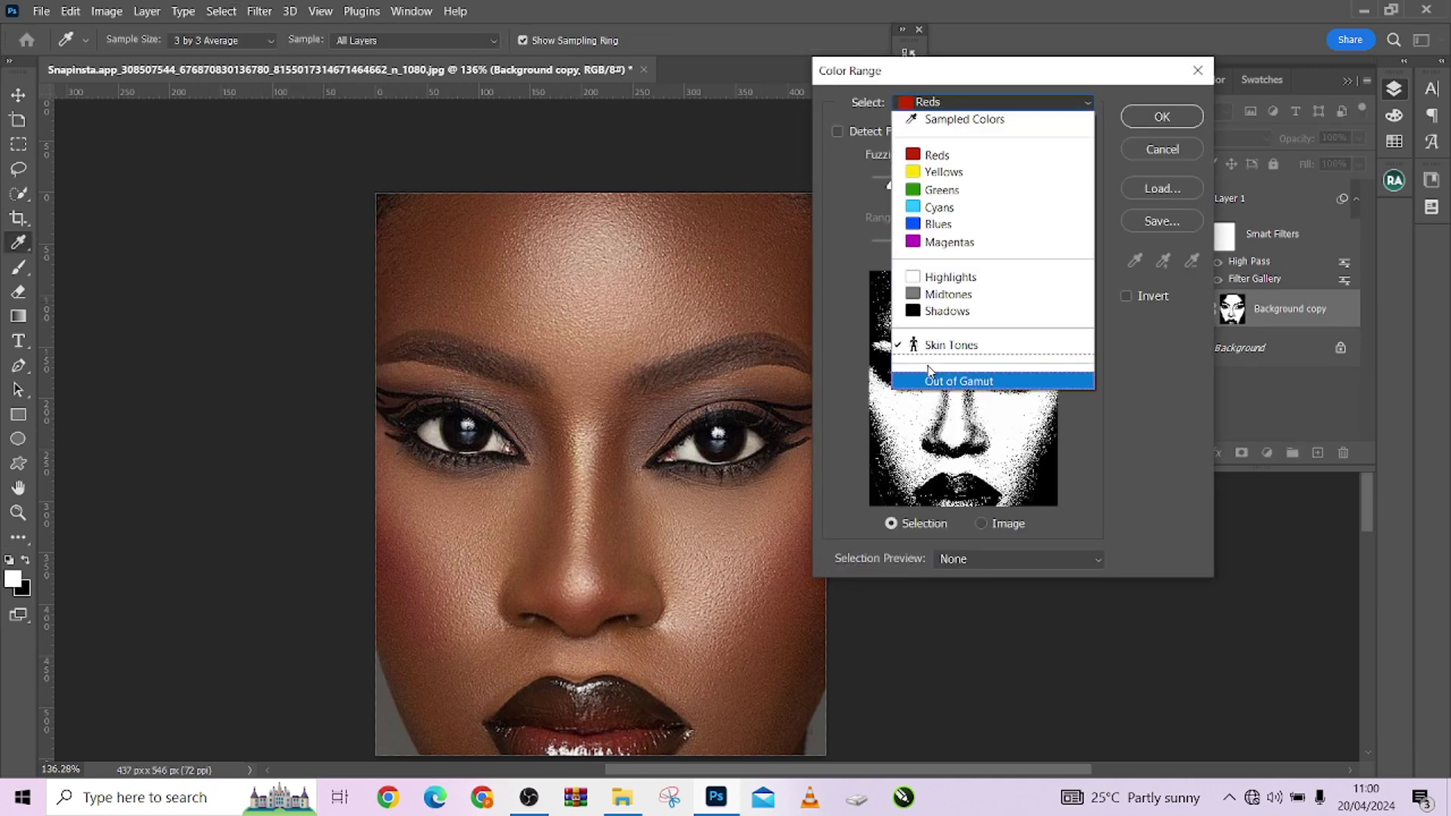
left_click(961, 351)
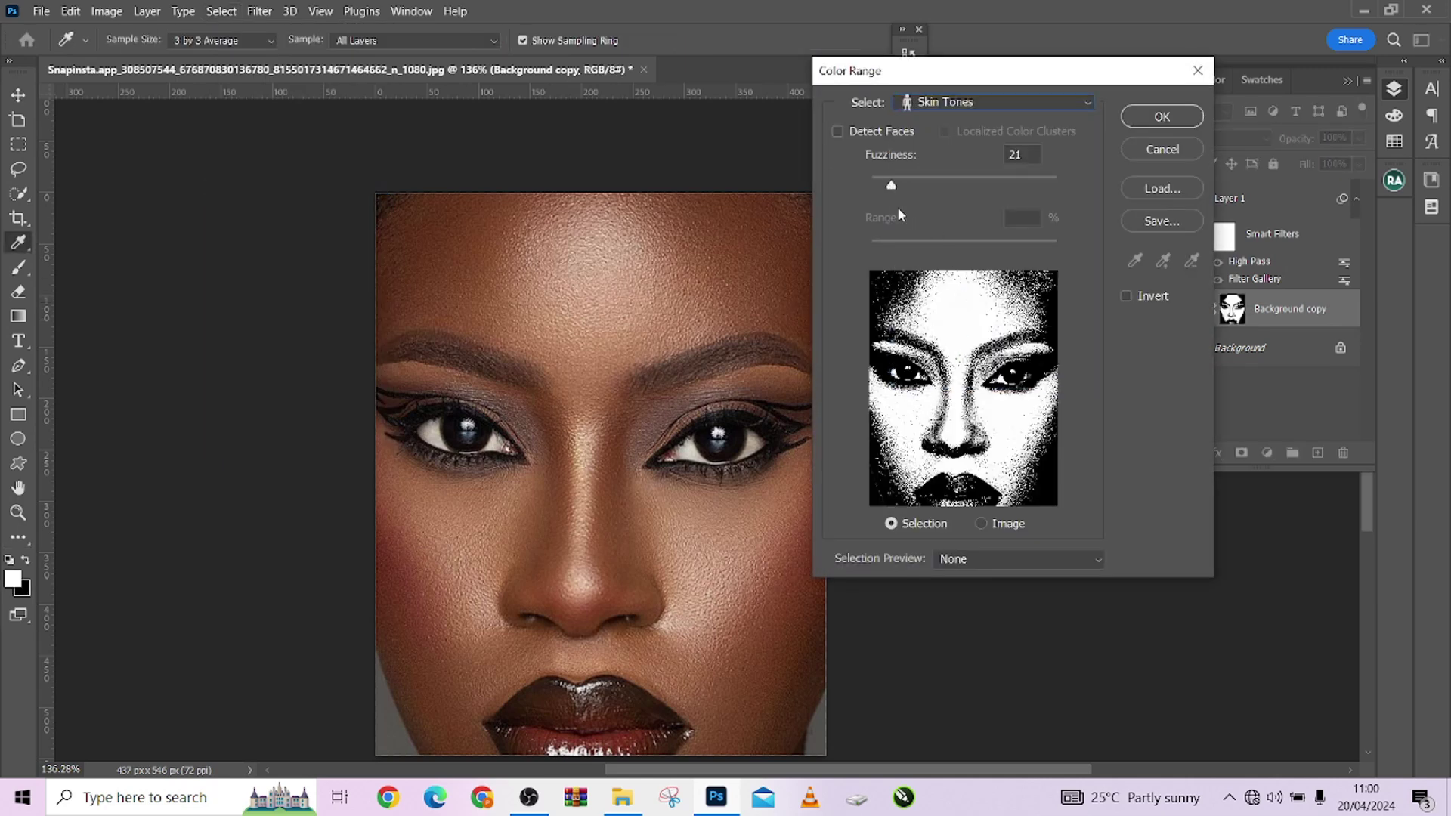
left_click_drag(884, 184, 862, 183)
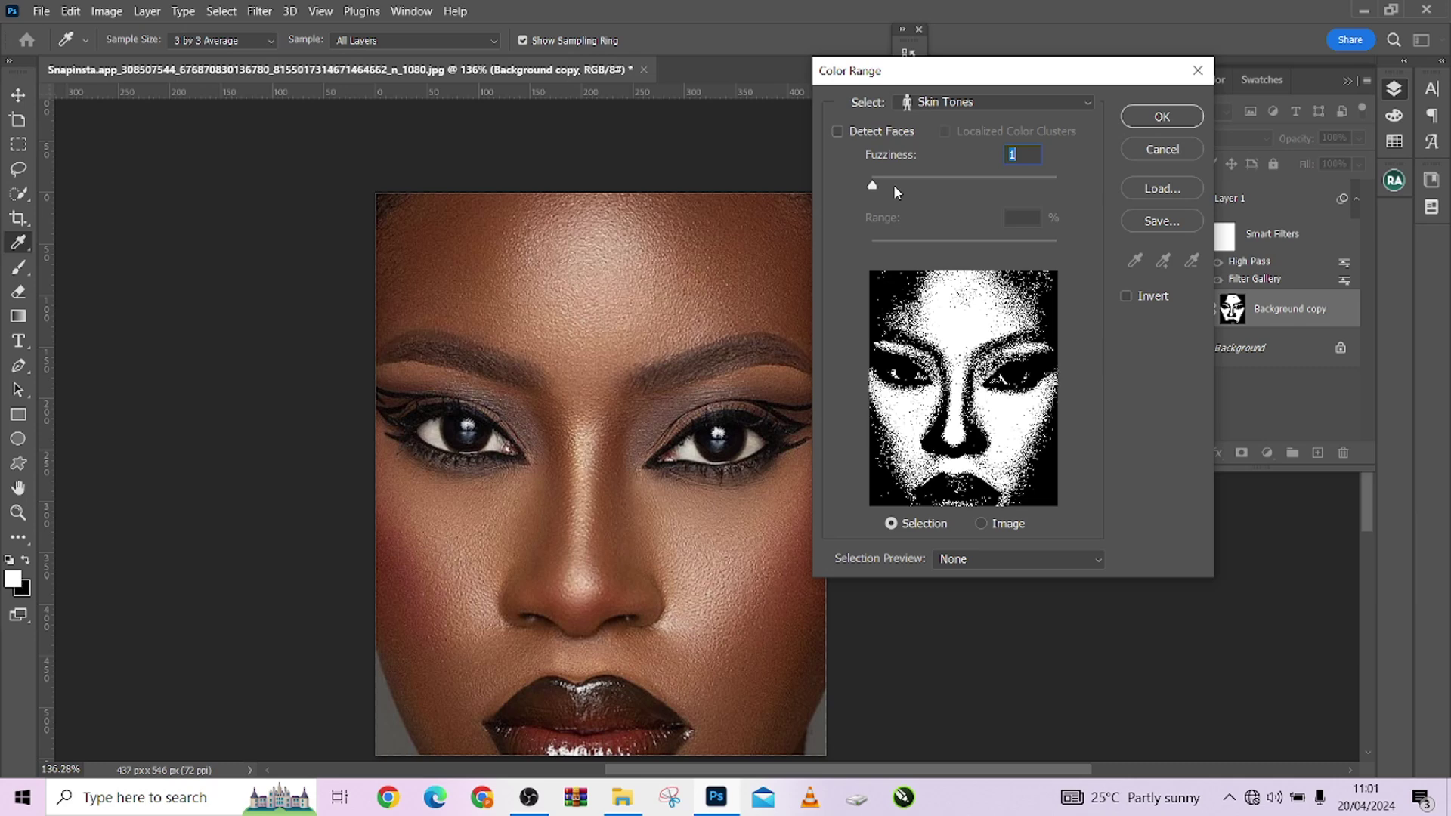
left_click_drag(881, 183, 893, 187)
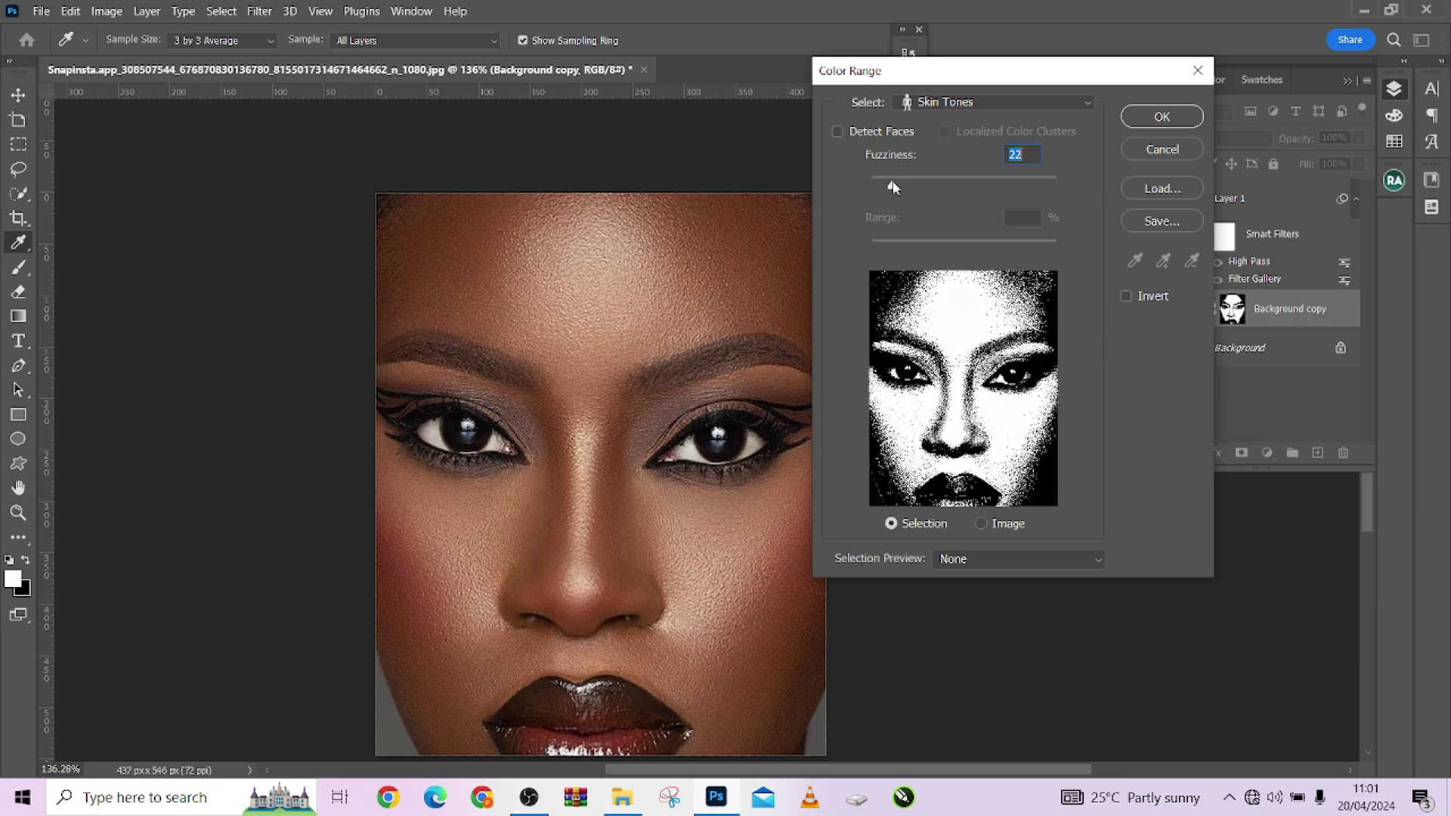
left_click(1161, 115)
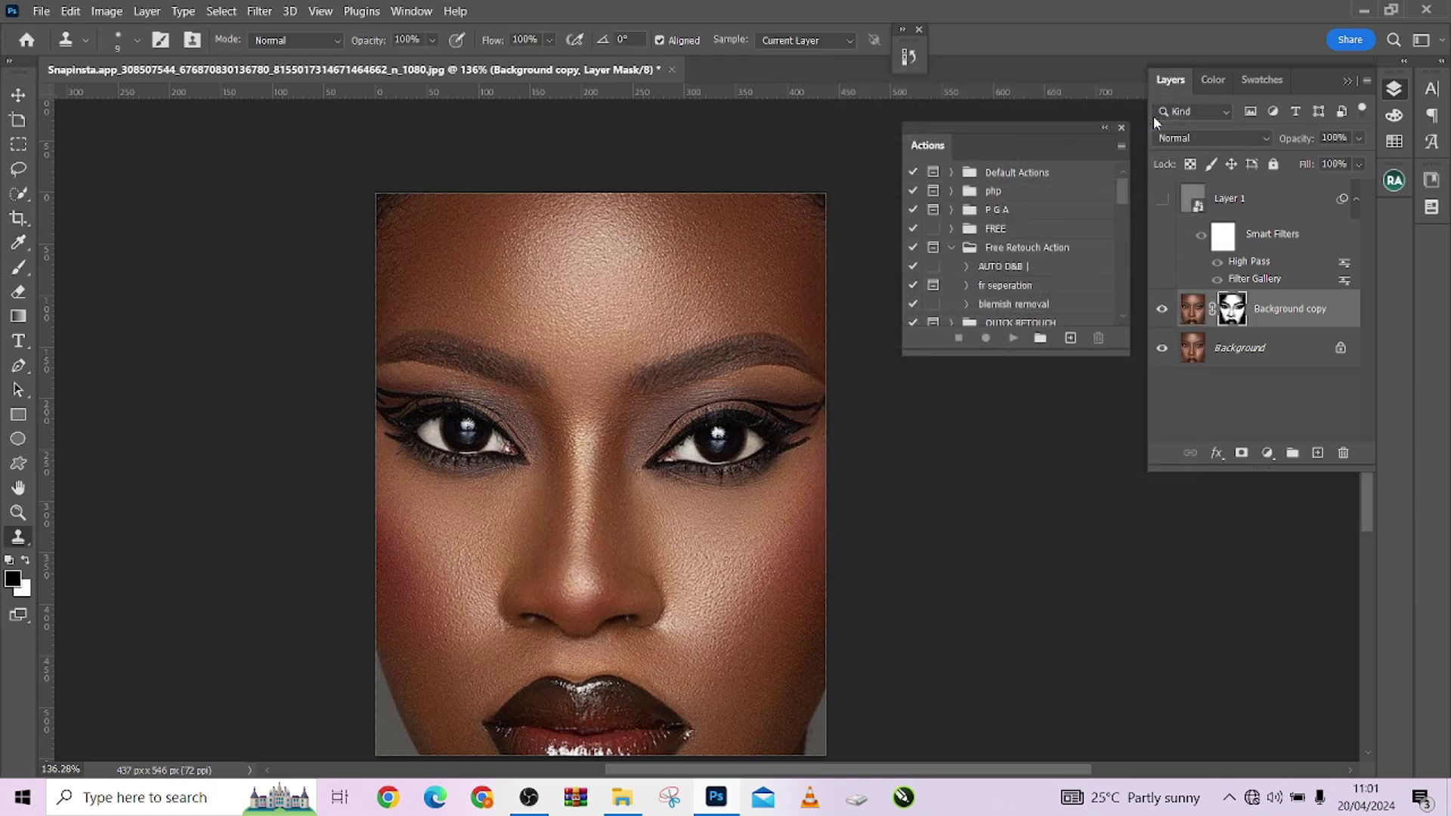
- Move the skin mask onto Layer 1, show it, delete Background copy and compare
left_click_drag(1236, 309, 1166, 220)
left_click(1161, 198)
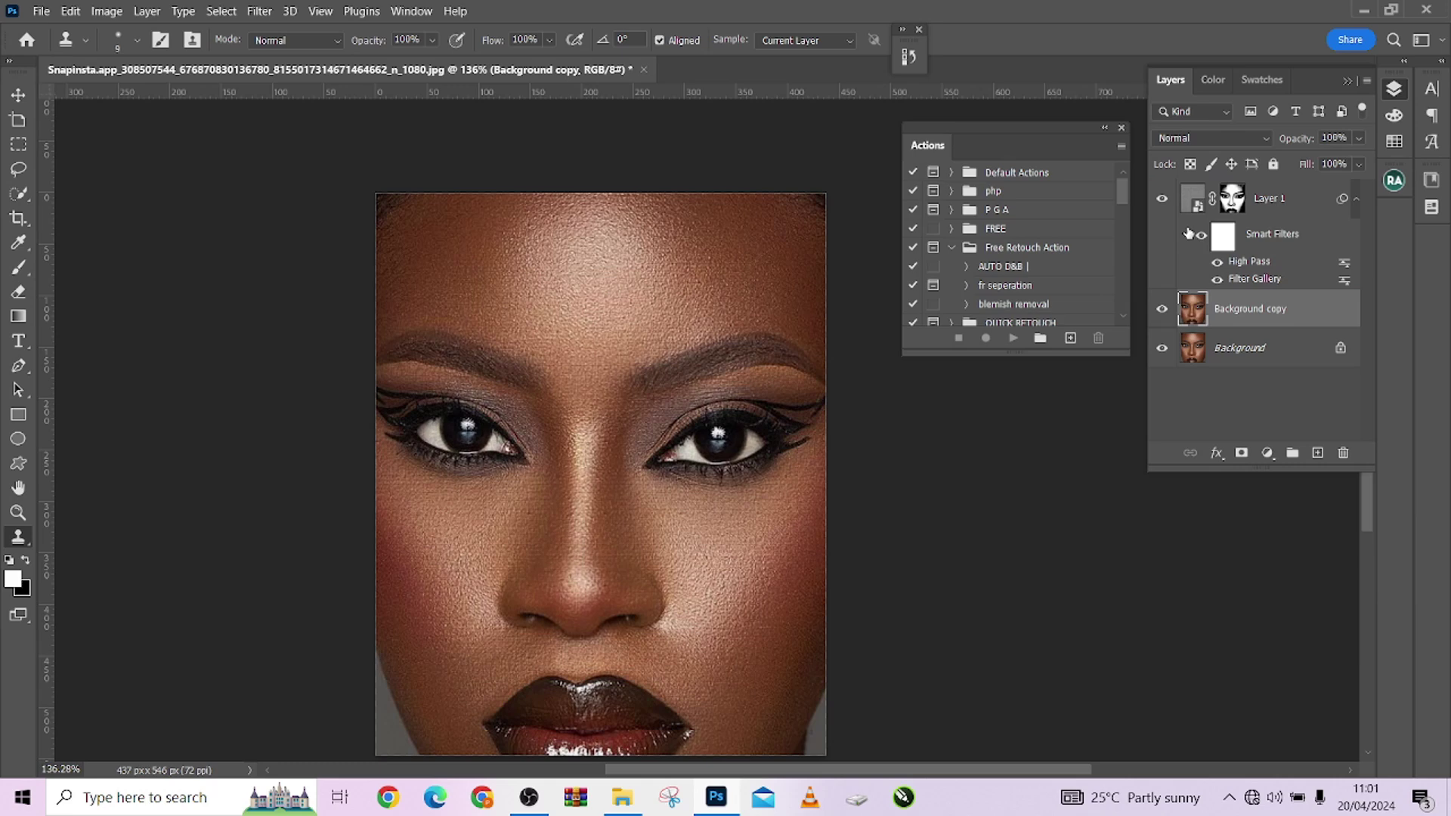
left_click_drag(1327, 311, 1343, 452)
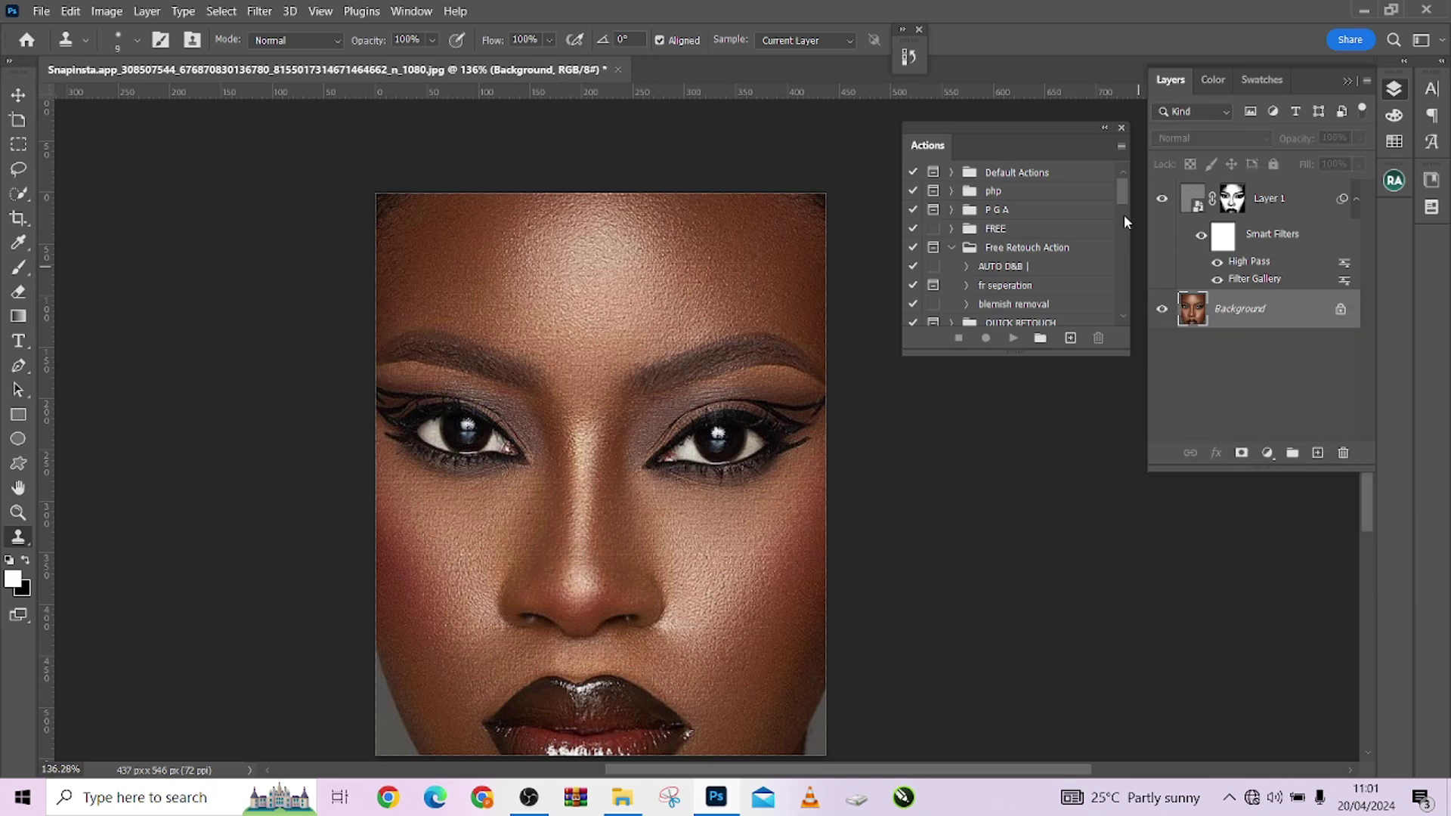
left_click(1294, 205)
scroll(754, 484, "up", 3)
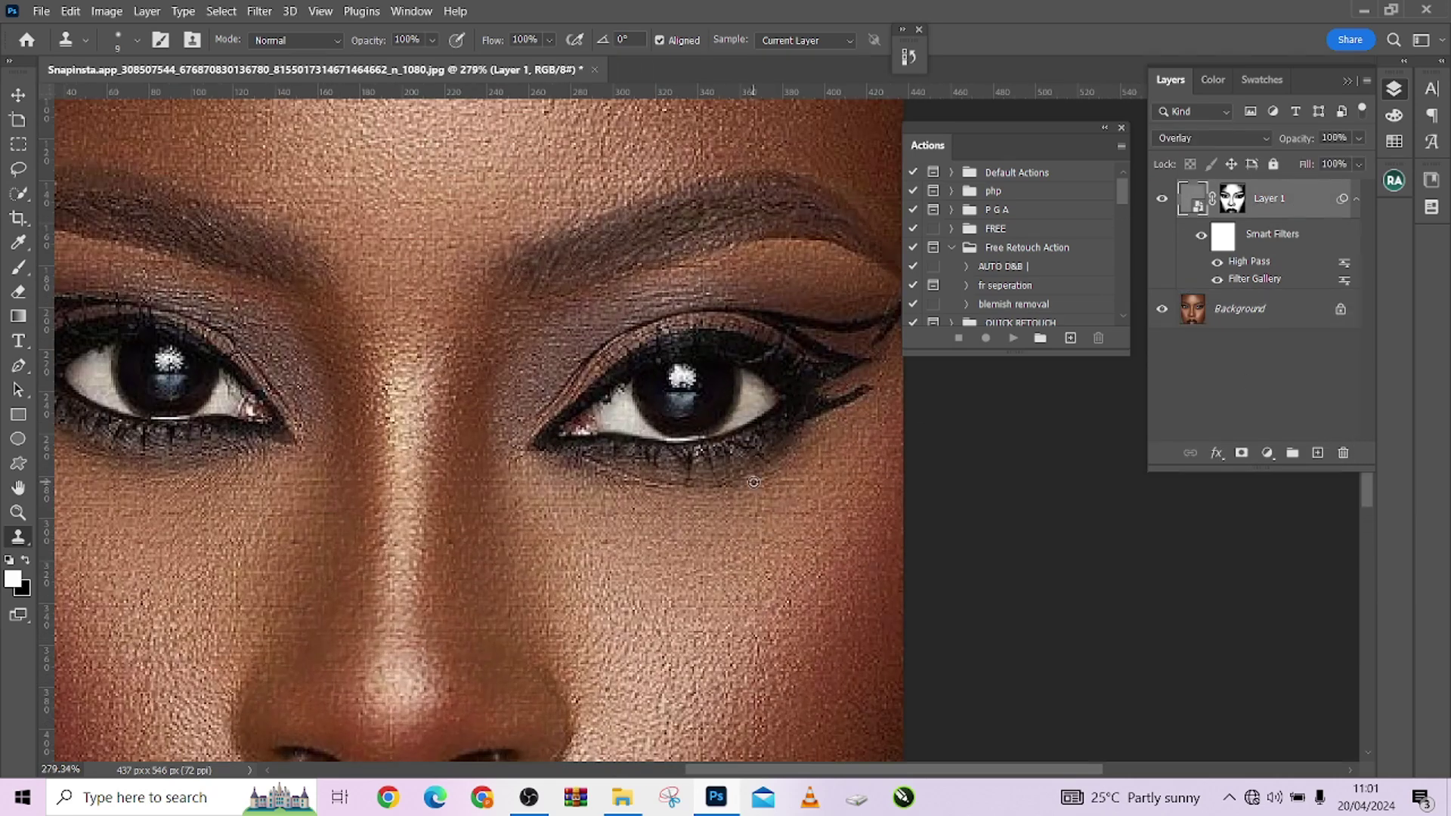
left_click(1161, 200)
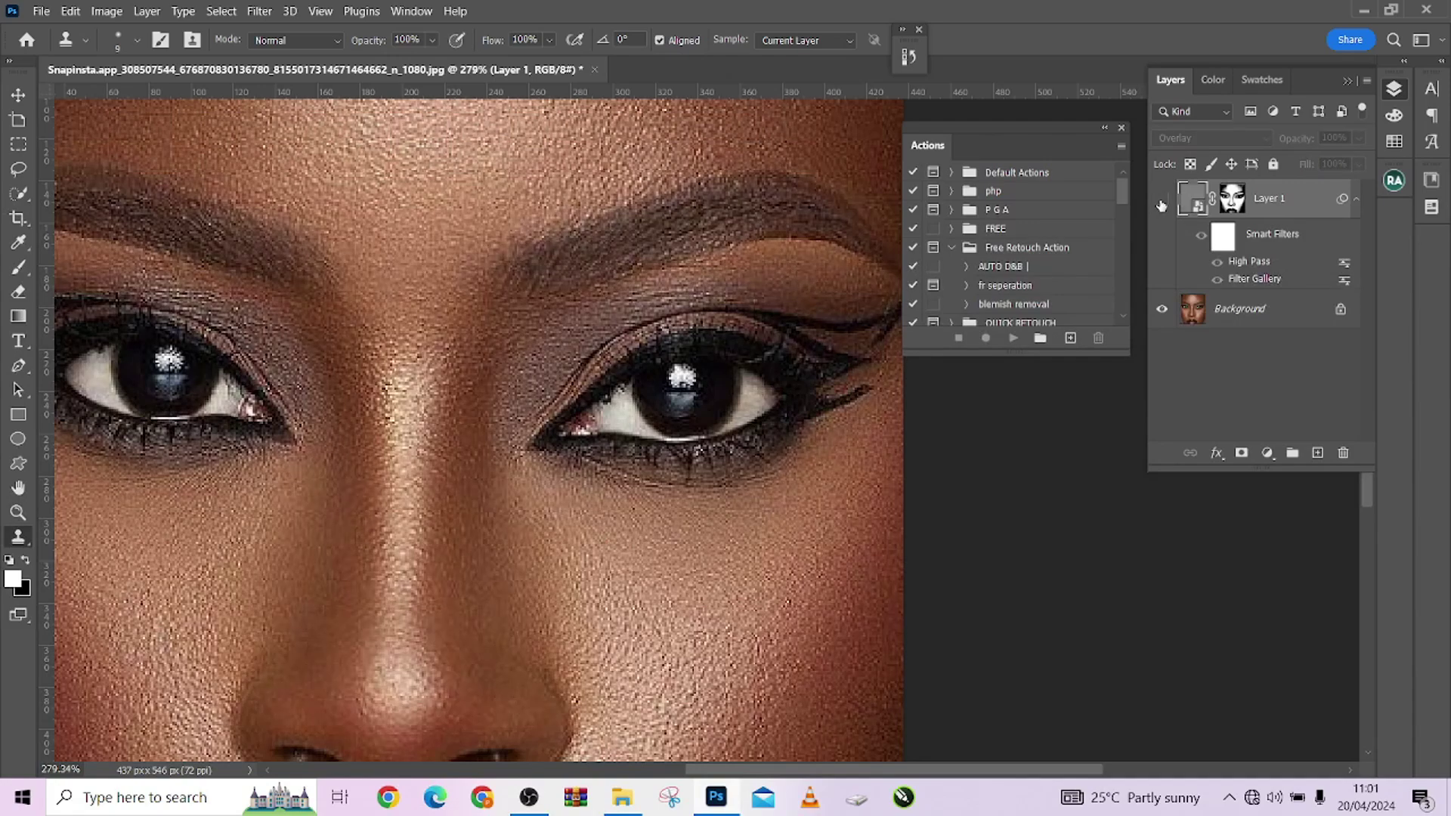
left_click(1161, 200)
left_click(1161, 200)
left_click(1161, 199)
scroll(623, 308, "down", 2)
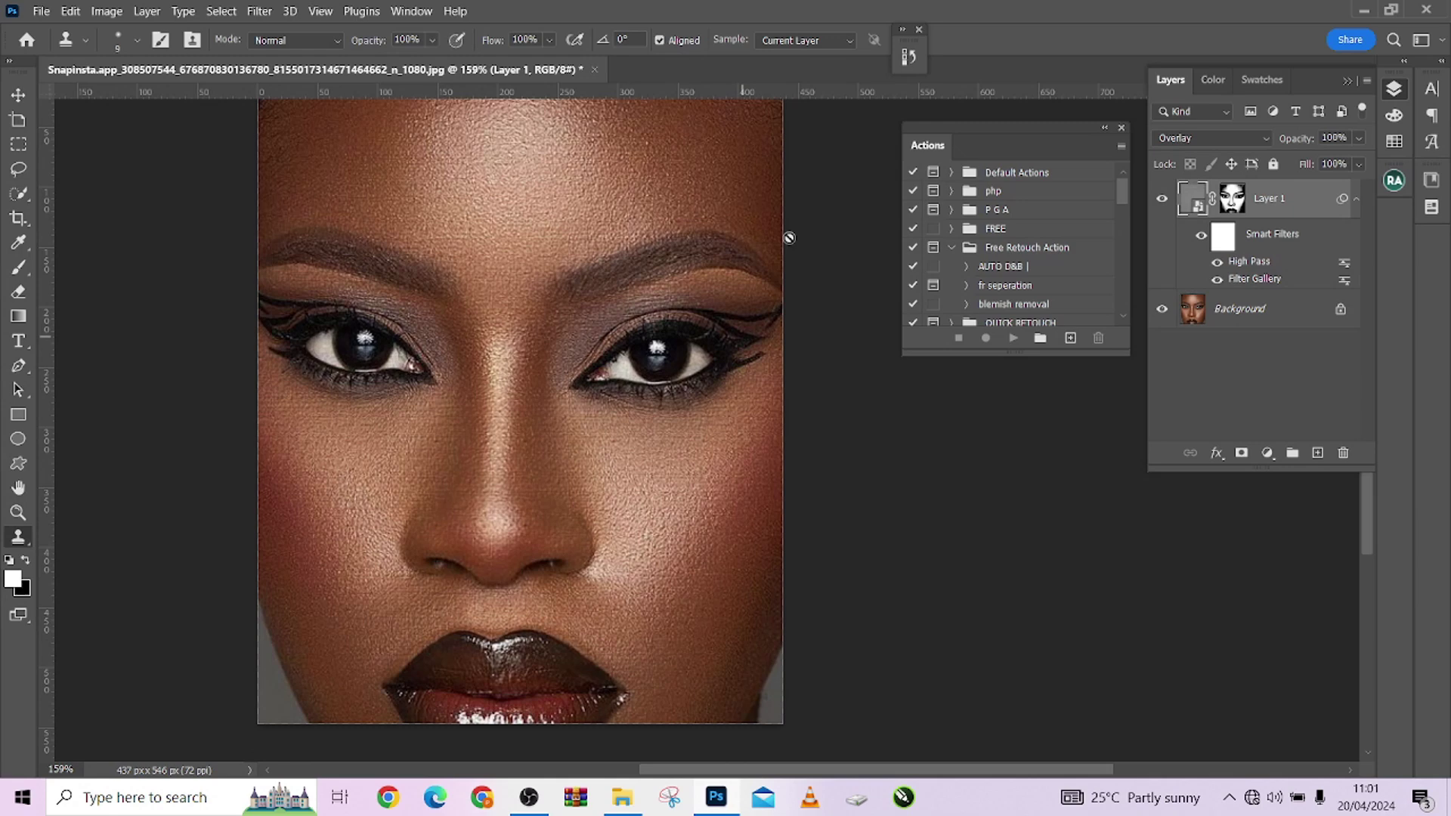
- Add a Gaussian Blur smart filter with a 0.5-pixel radius to Layer 1
left_click(272, 12)
mouse_move(363, 236)
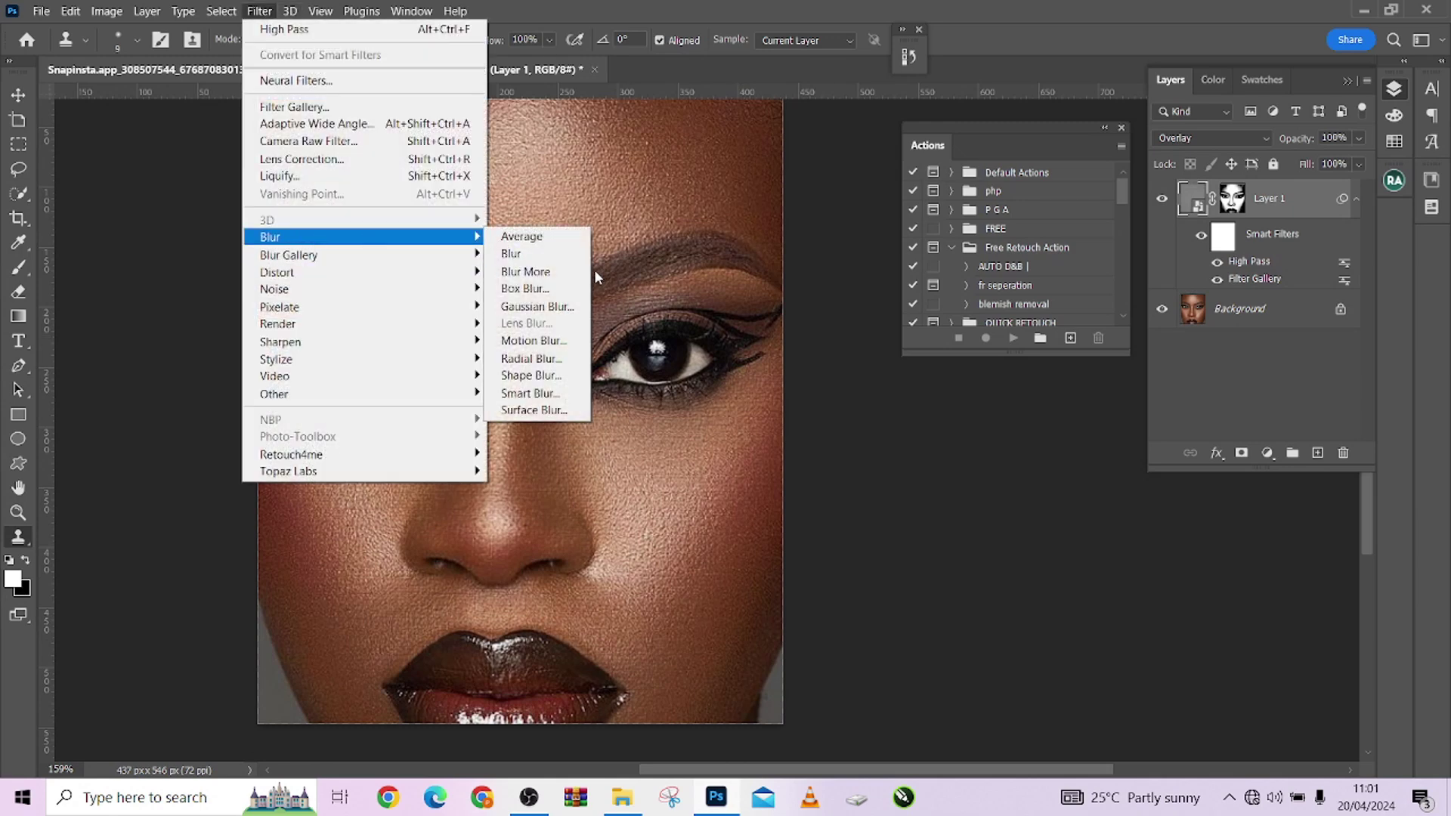
left_click(527, 306)
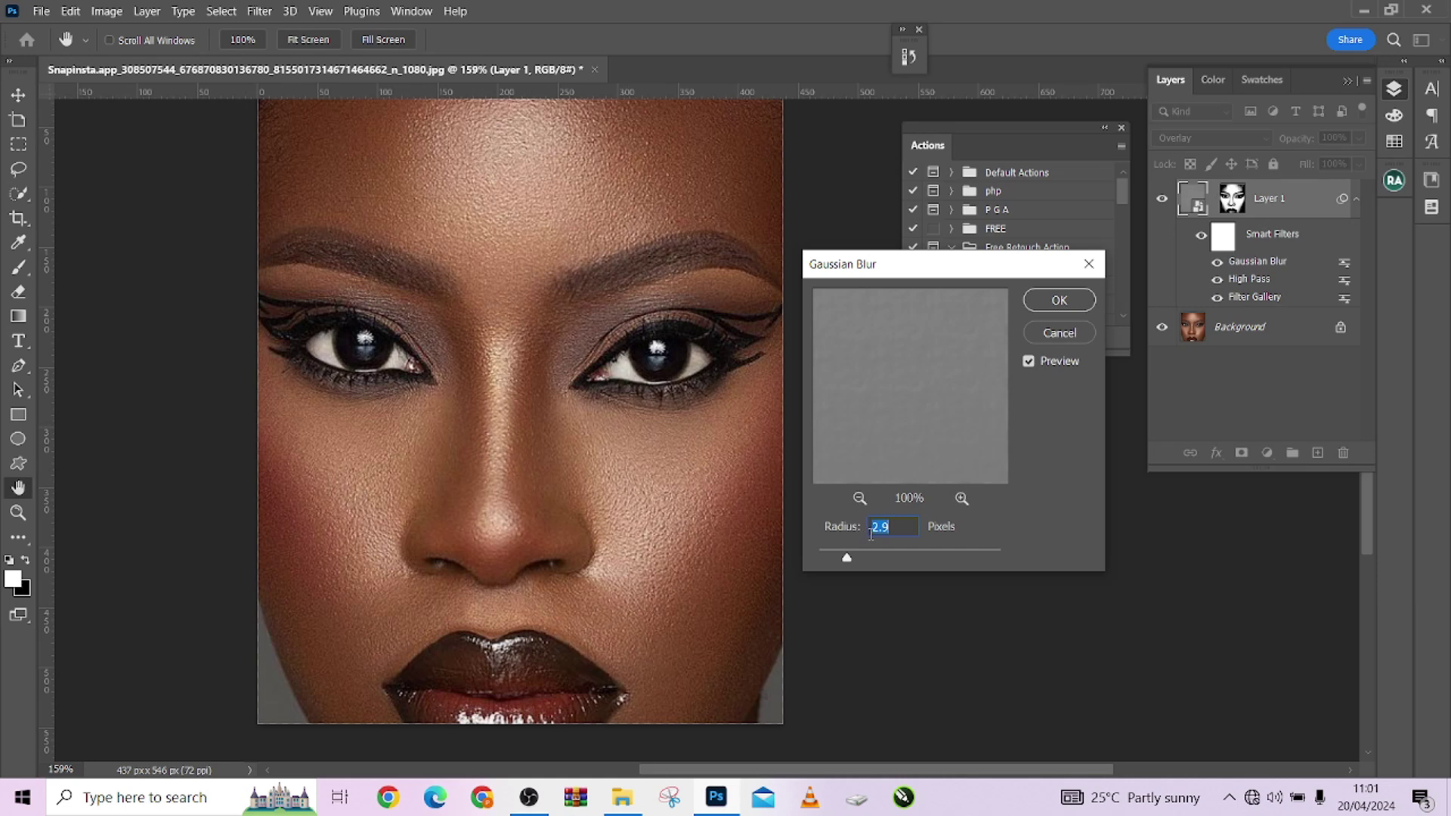
type("0.5")
left_click(1058, 300)
key("s")
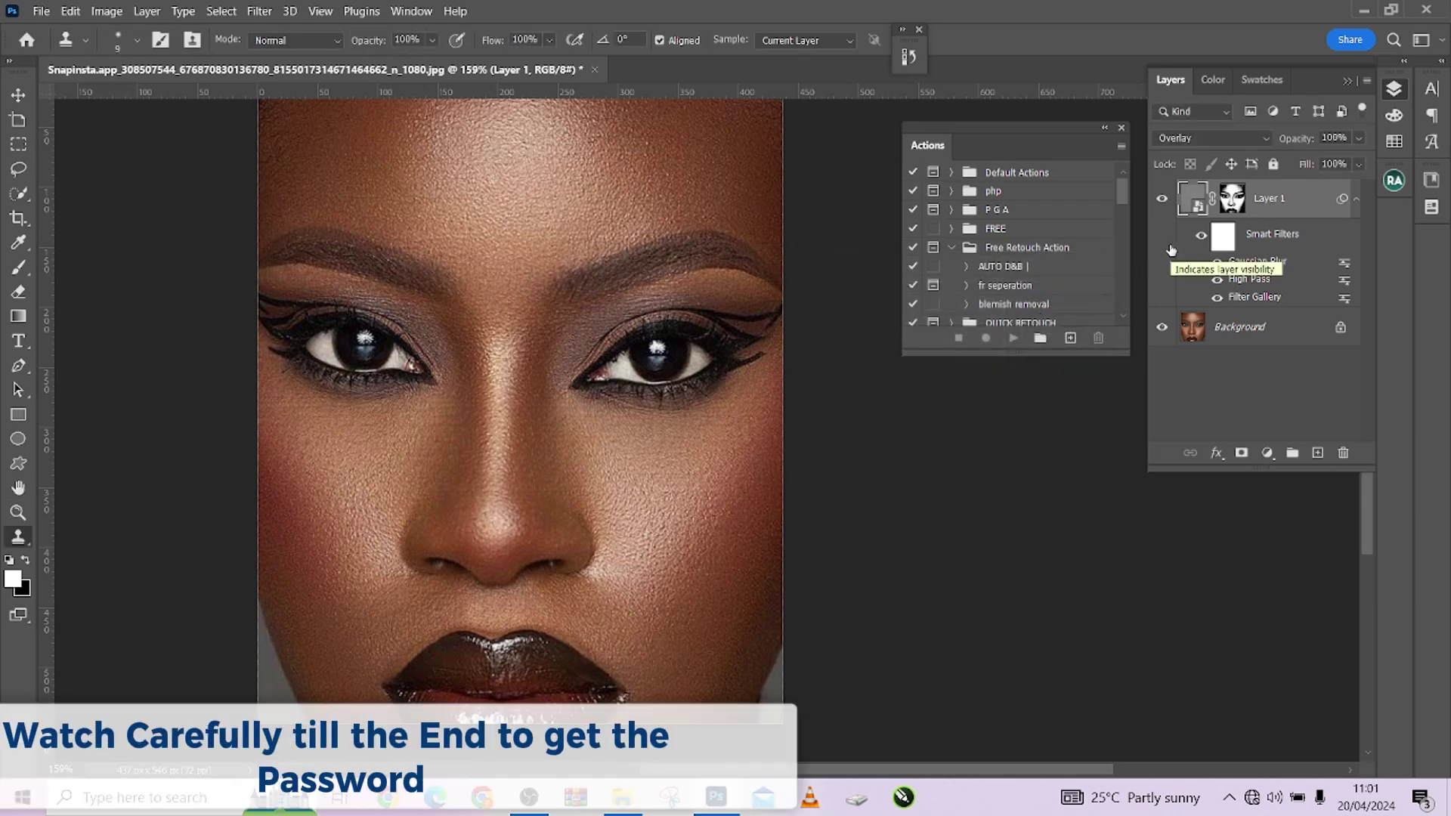
- Duplicate the texture layer and try lowering its opacity to 29%
key("ctrl+j")
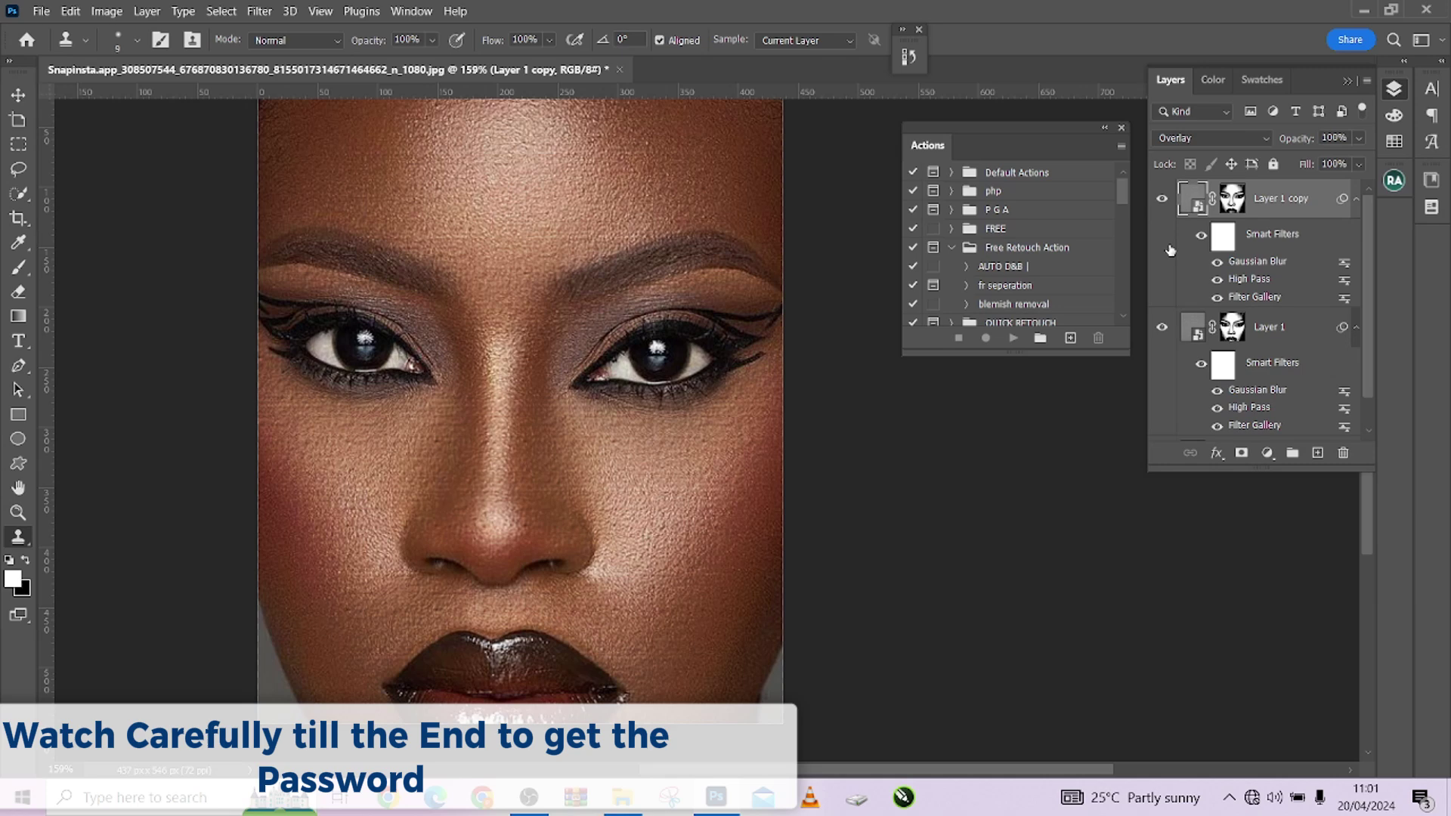
left_click(1359, 164)
left_click_drag(1307, 158, 1343, 451)
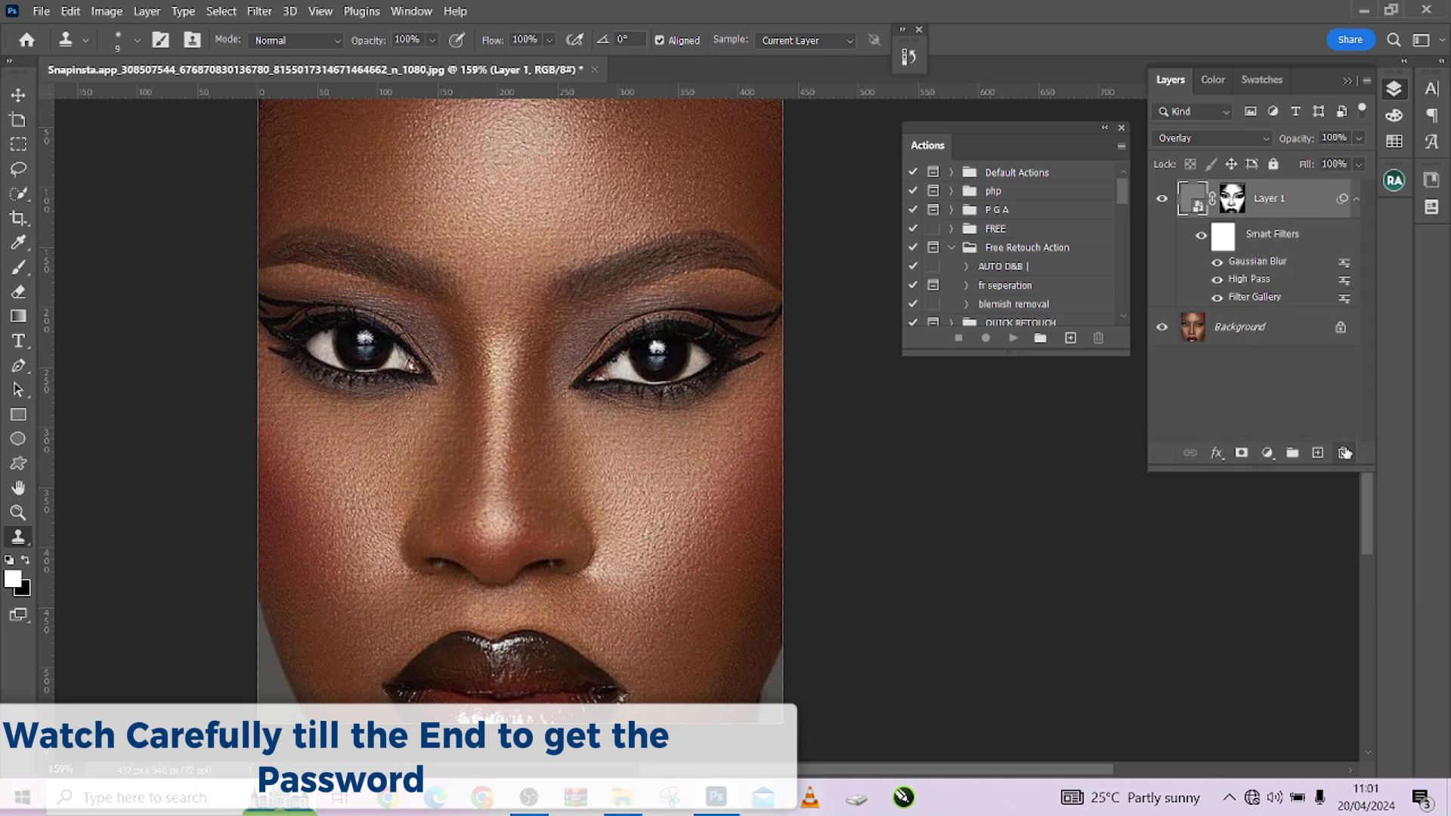
- Try Soft Light, then settle on Vivid Light as the texture layer's blend mode
left_click(1185, 139)
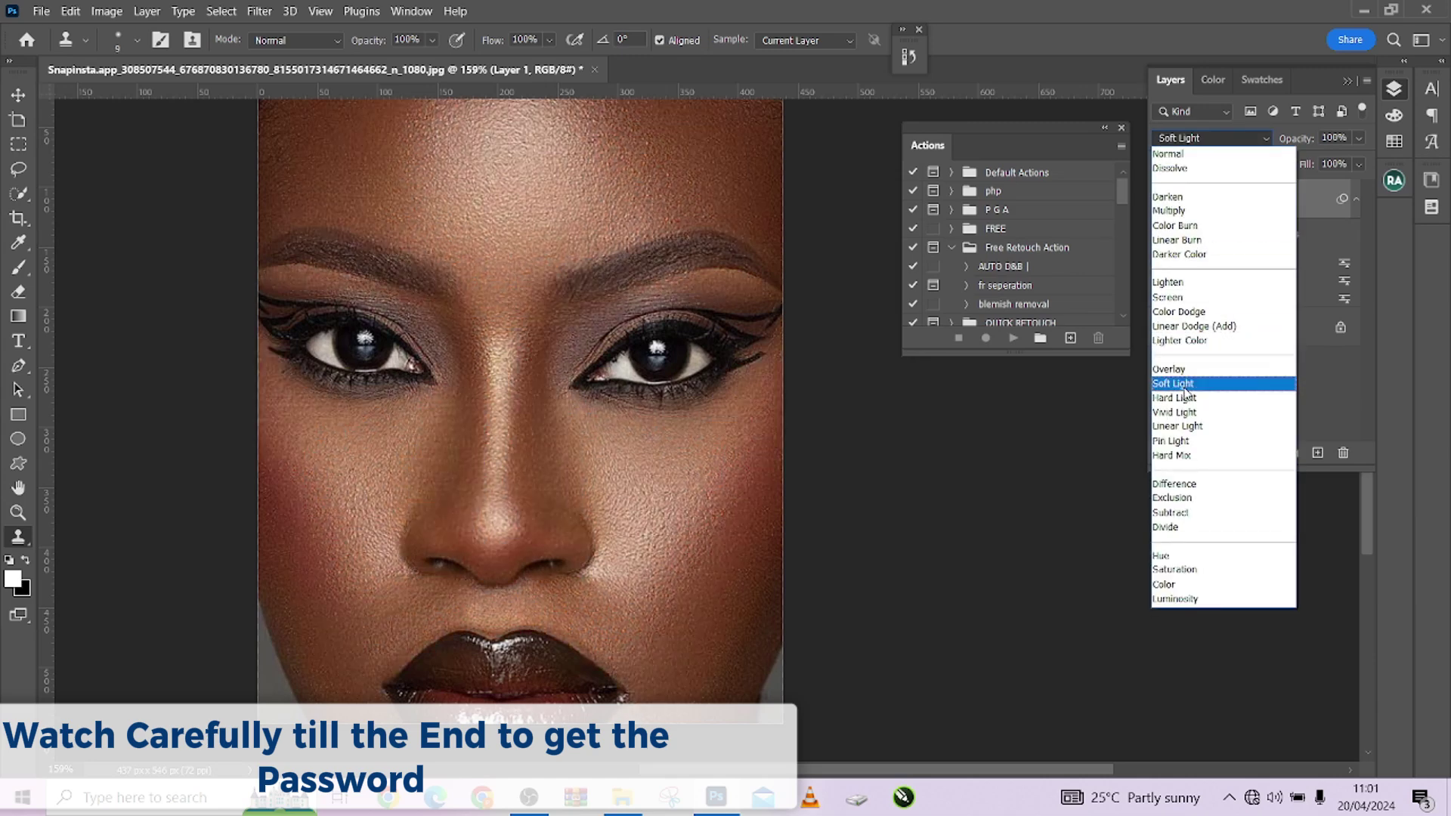
left_click(1185, 385)
key("Down")
key("Down")
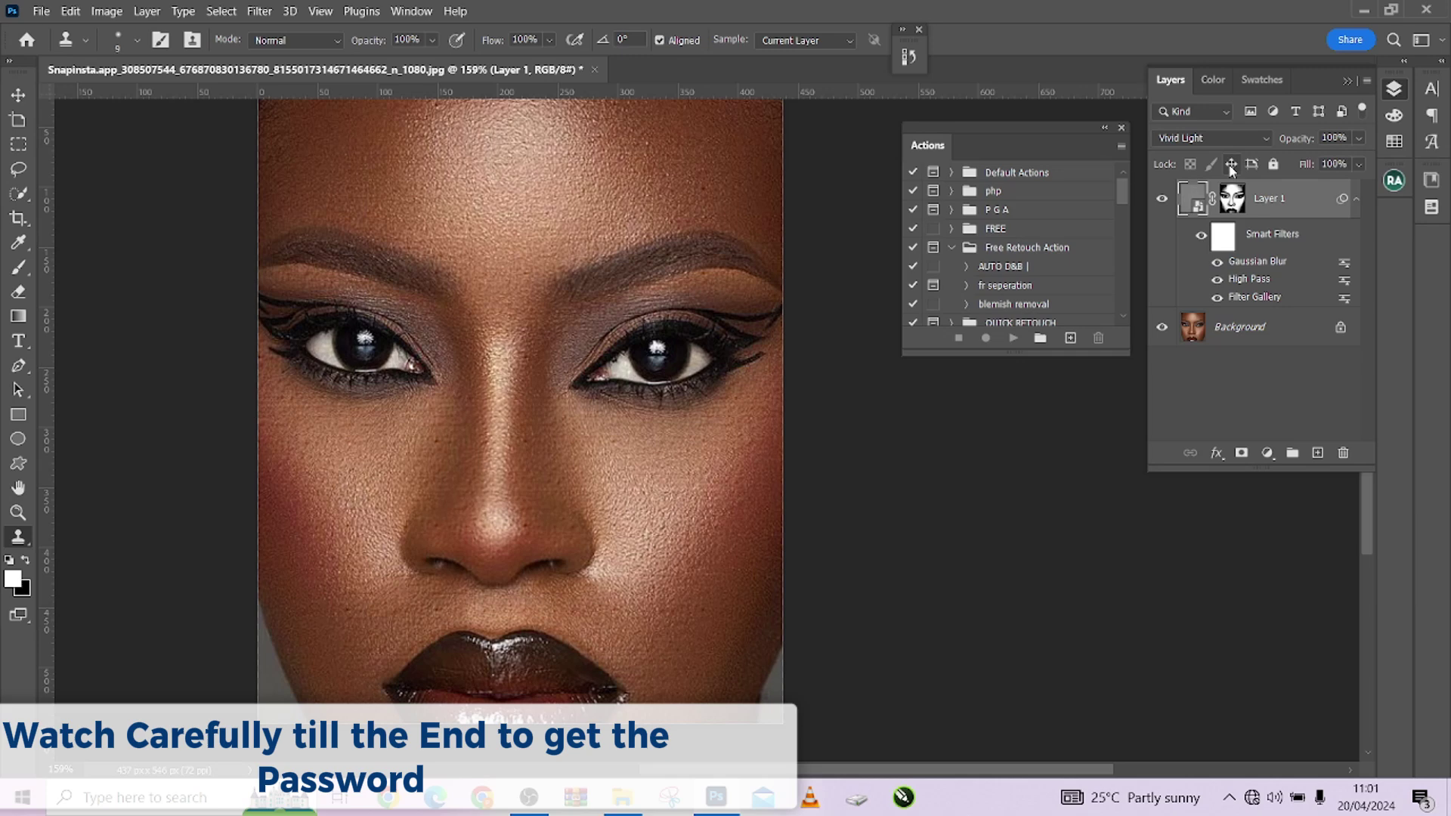
left_click(1208, 140)
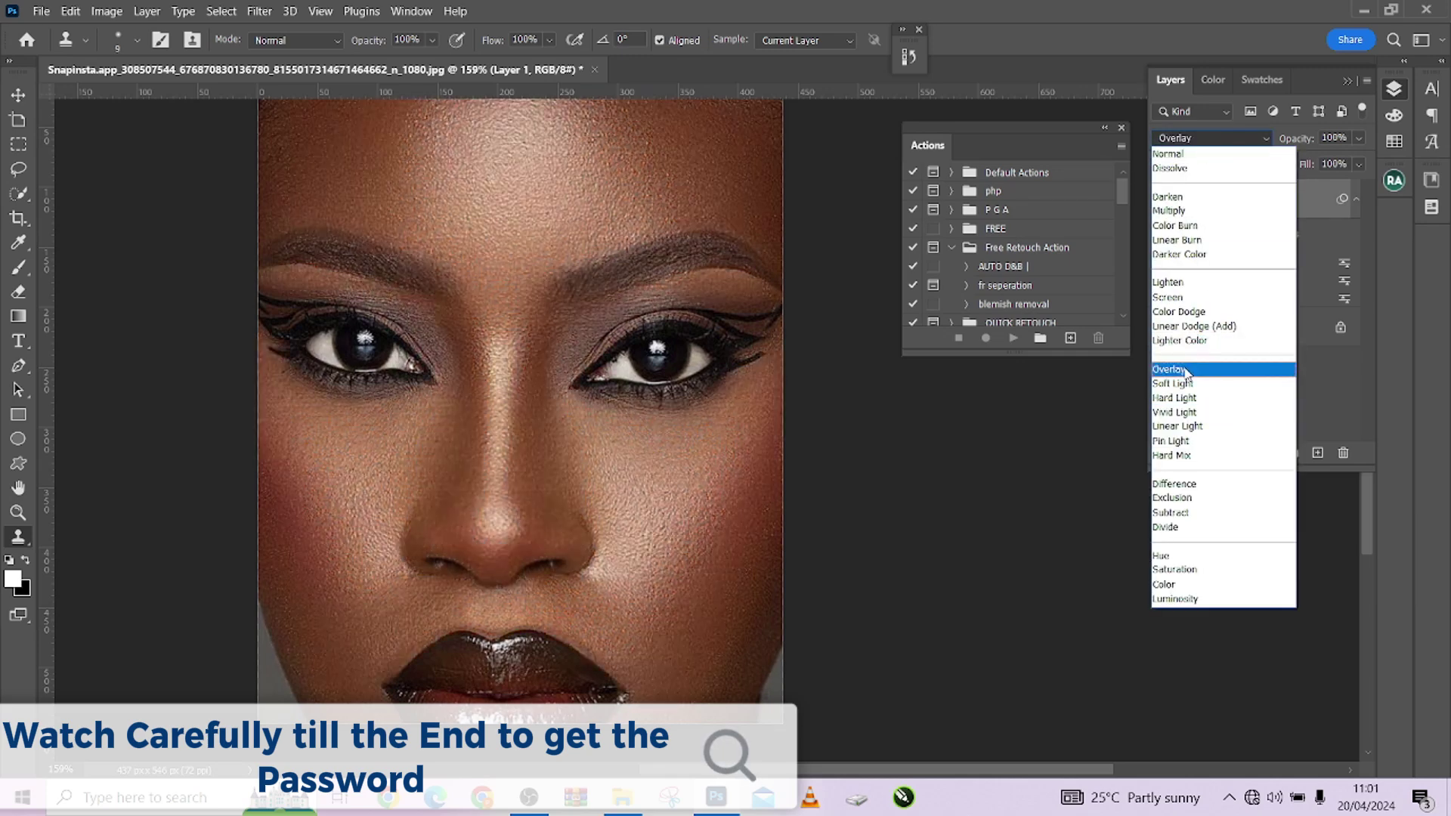
left_click(1186, 414)
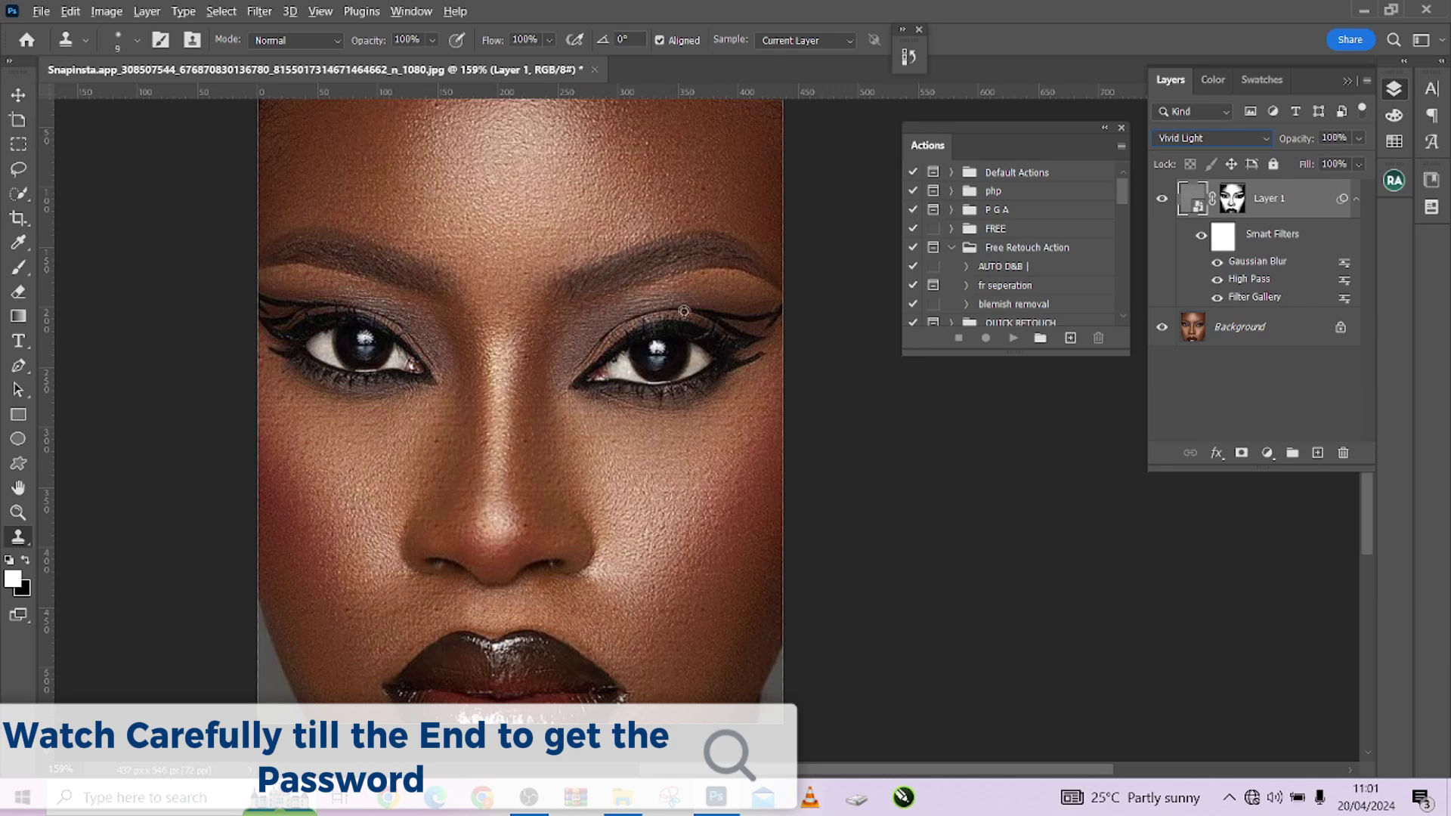
- Dismiss the Clone Stamp error and toggle the texture layer's visibility to compare
left_click(676, 459)
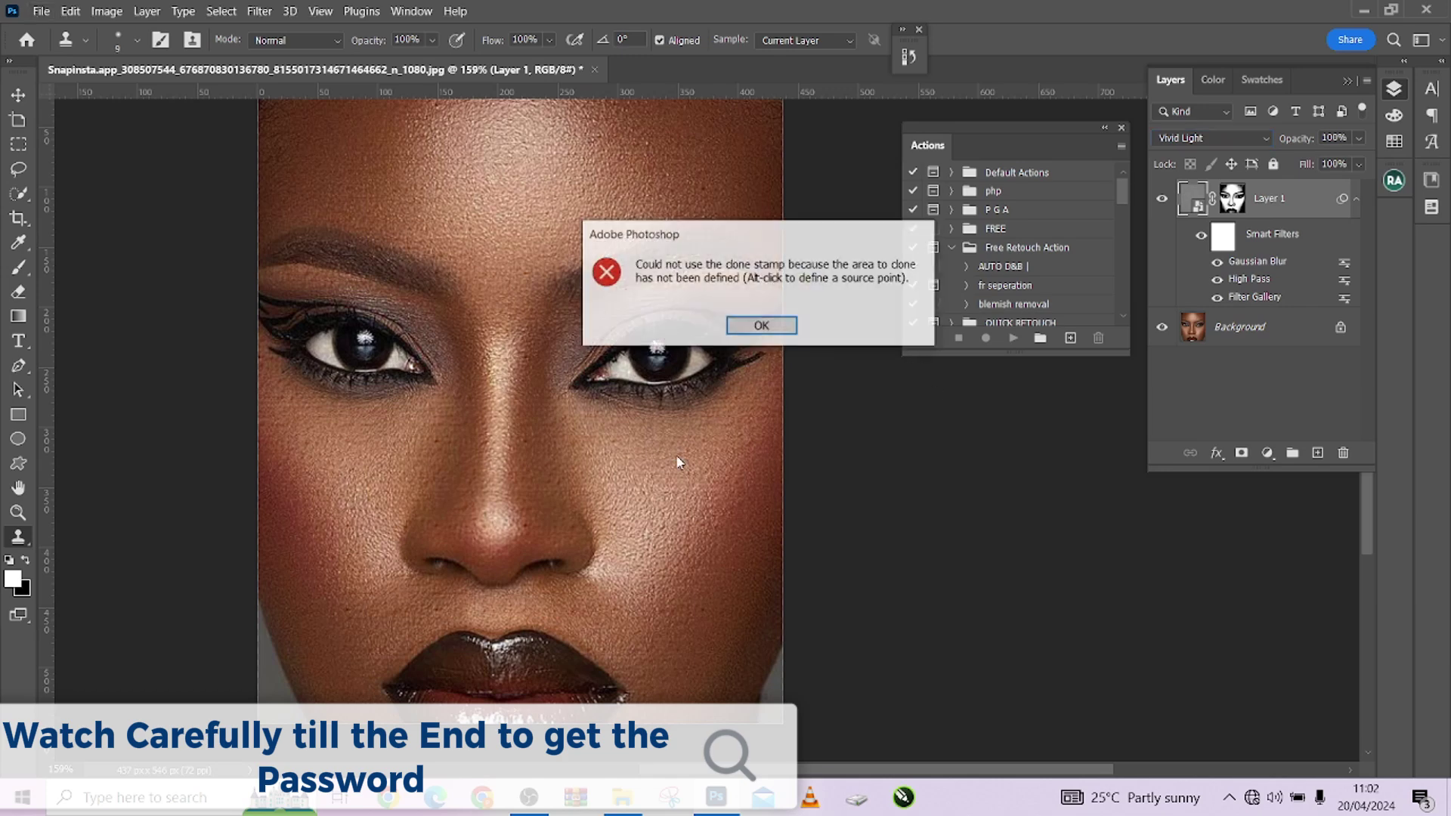
left_click(759, 324)
scroll(593, 372, "up", 2)
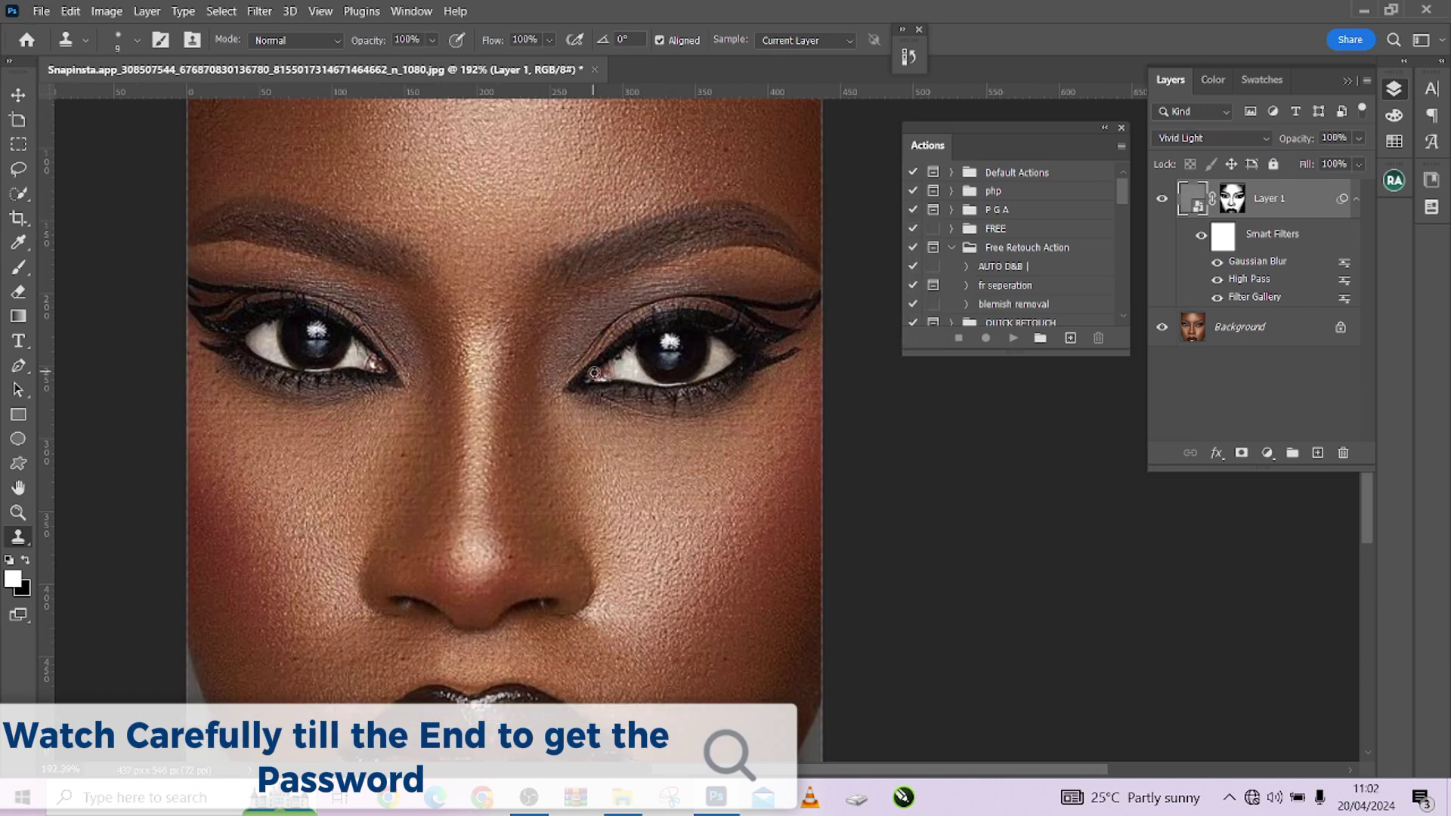
left_click(1164, 330, "alt")
left_click(1165, 329, "alt")
left_click(1165, 329, "alt")
left_click(1165, 329, "alt")
left_click(1164, 329, "alt")
left_click(1164, 329, "alt")
scroll(645, 295, "down", 2)
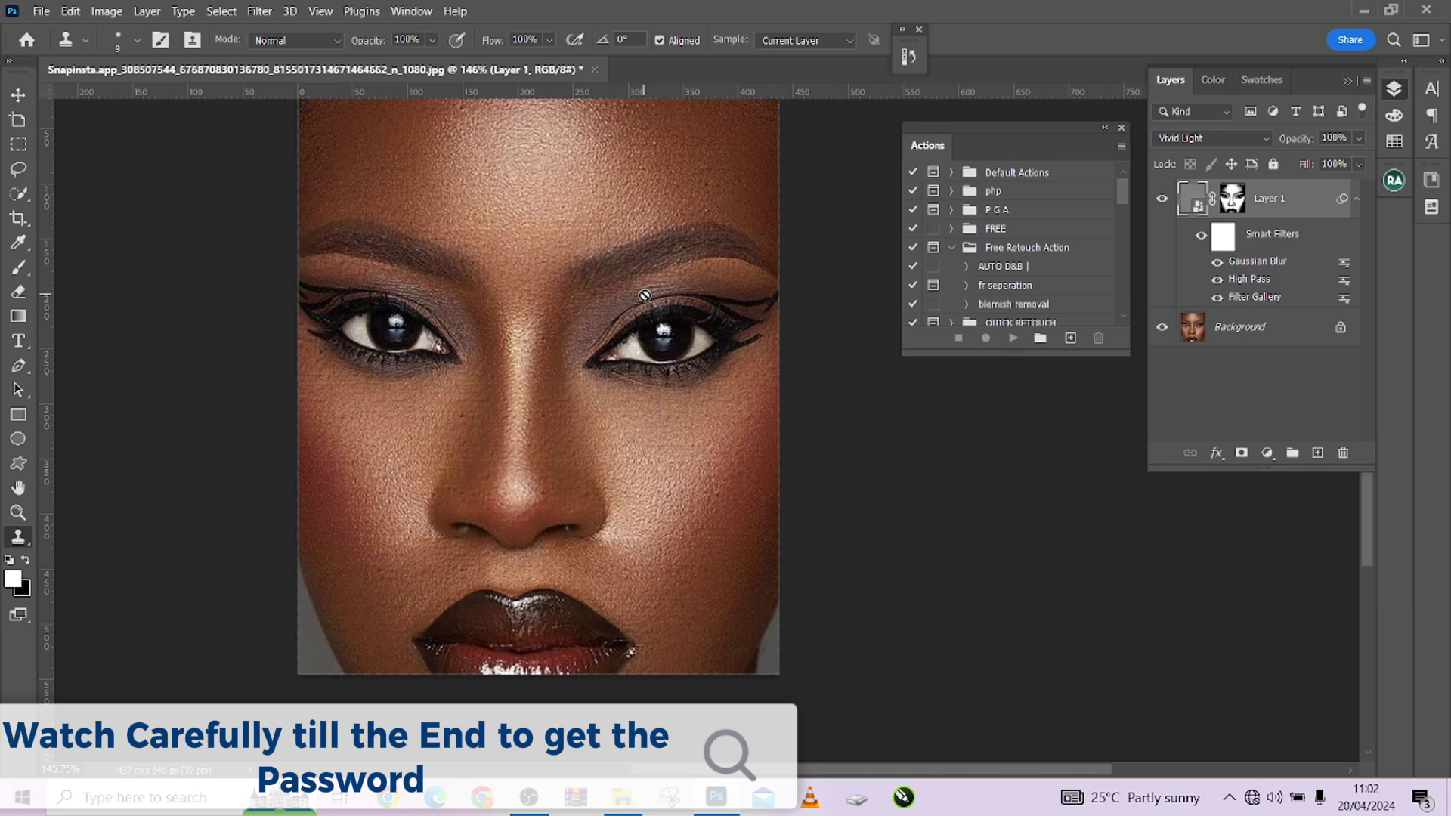
- Set Layer 1's opacity to 70% and toggle it to judge the result
left_click(1359, 139)
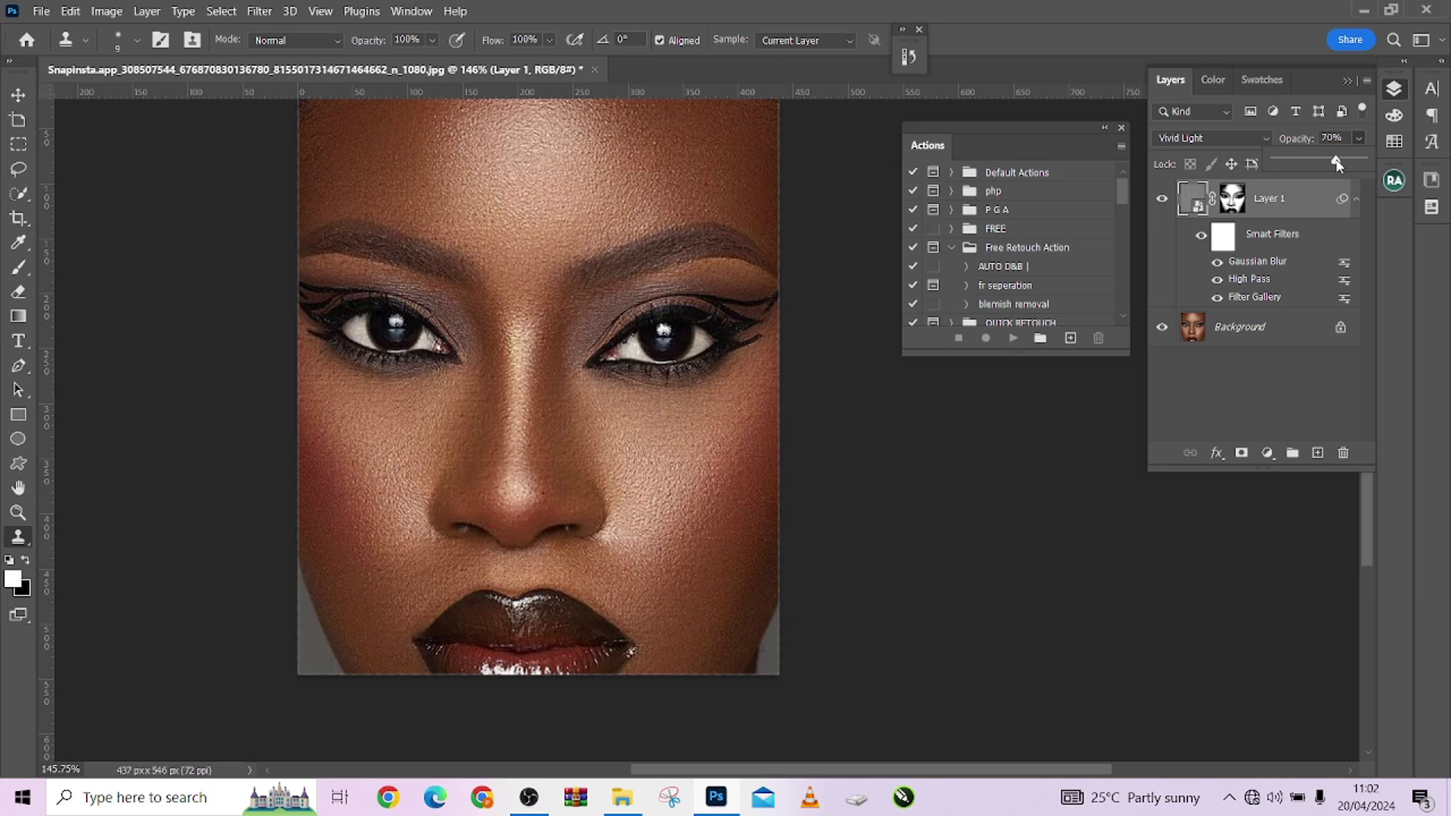
left_click(1162, 200)
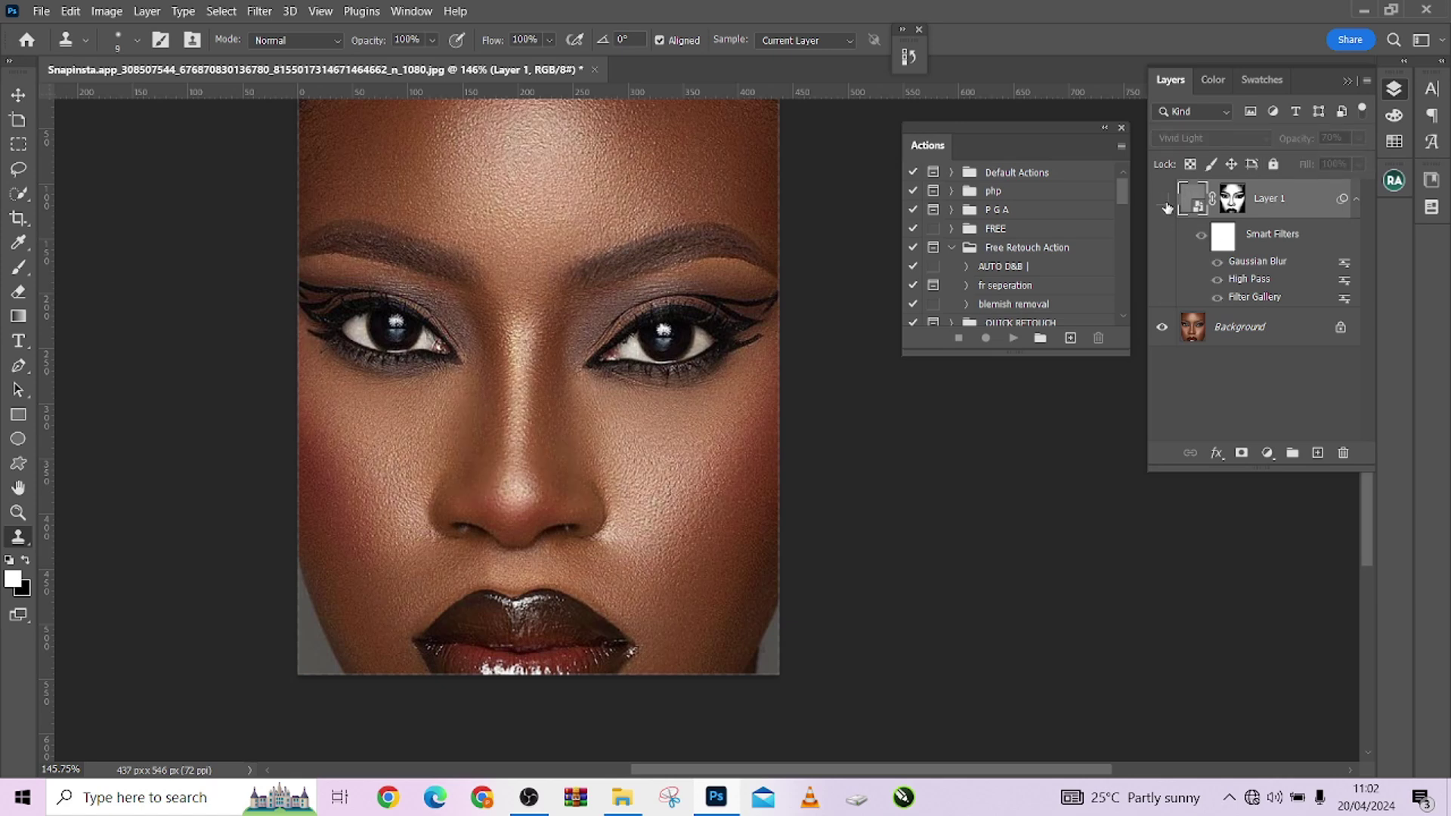
left_click(1163, 200)
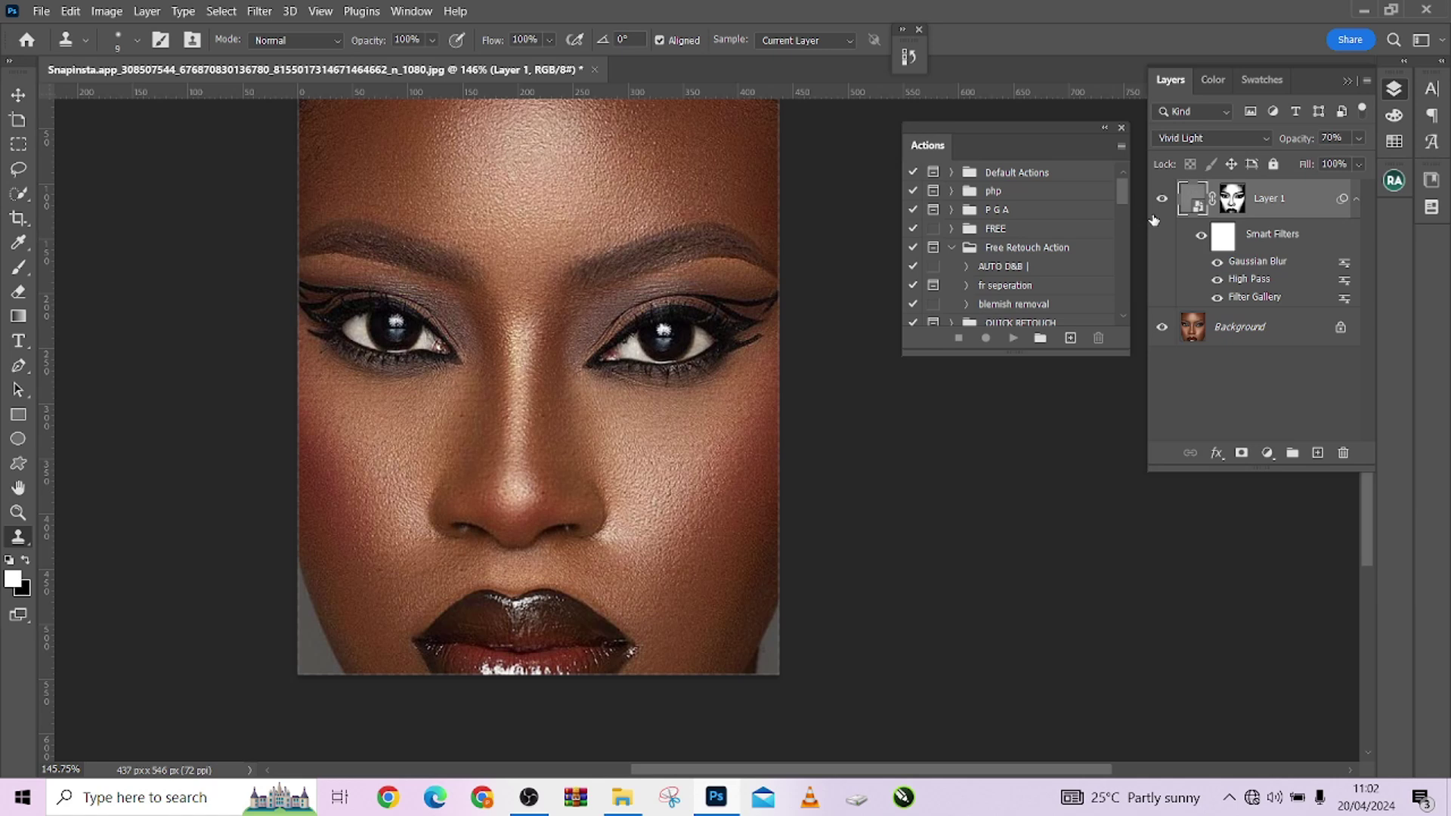